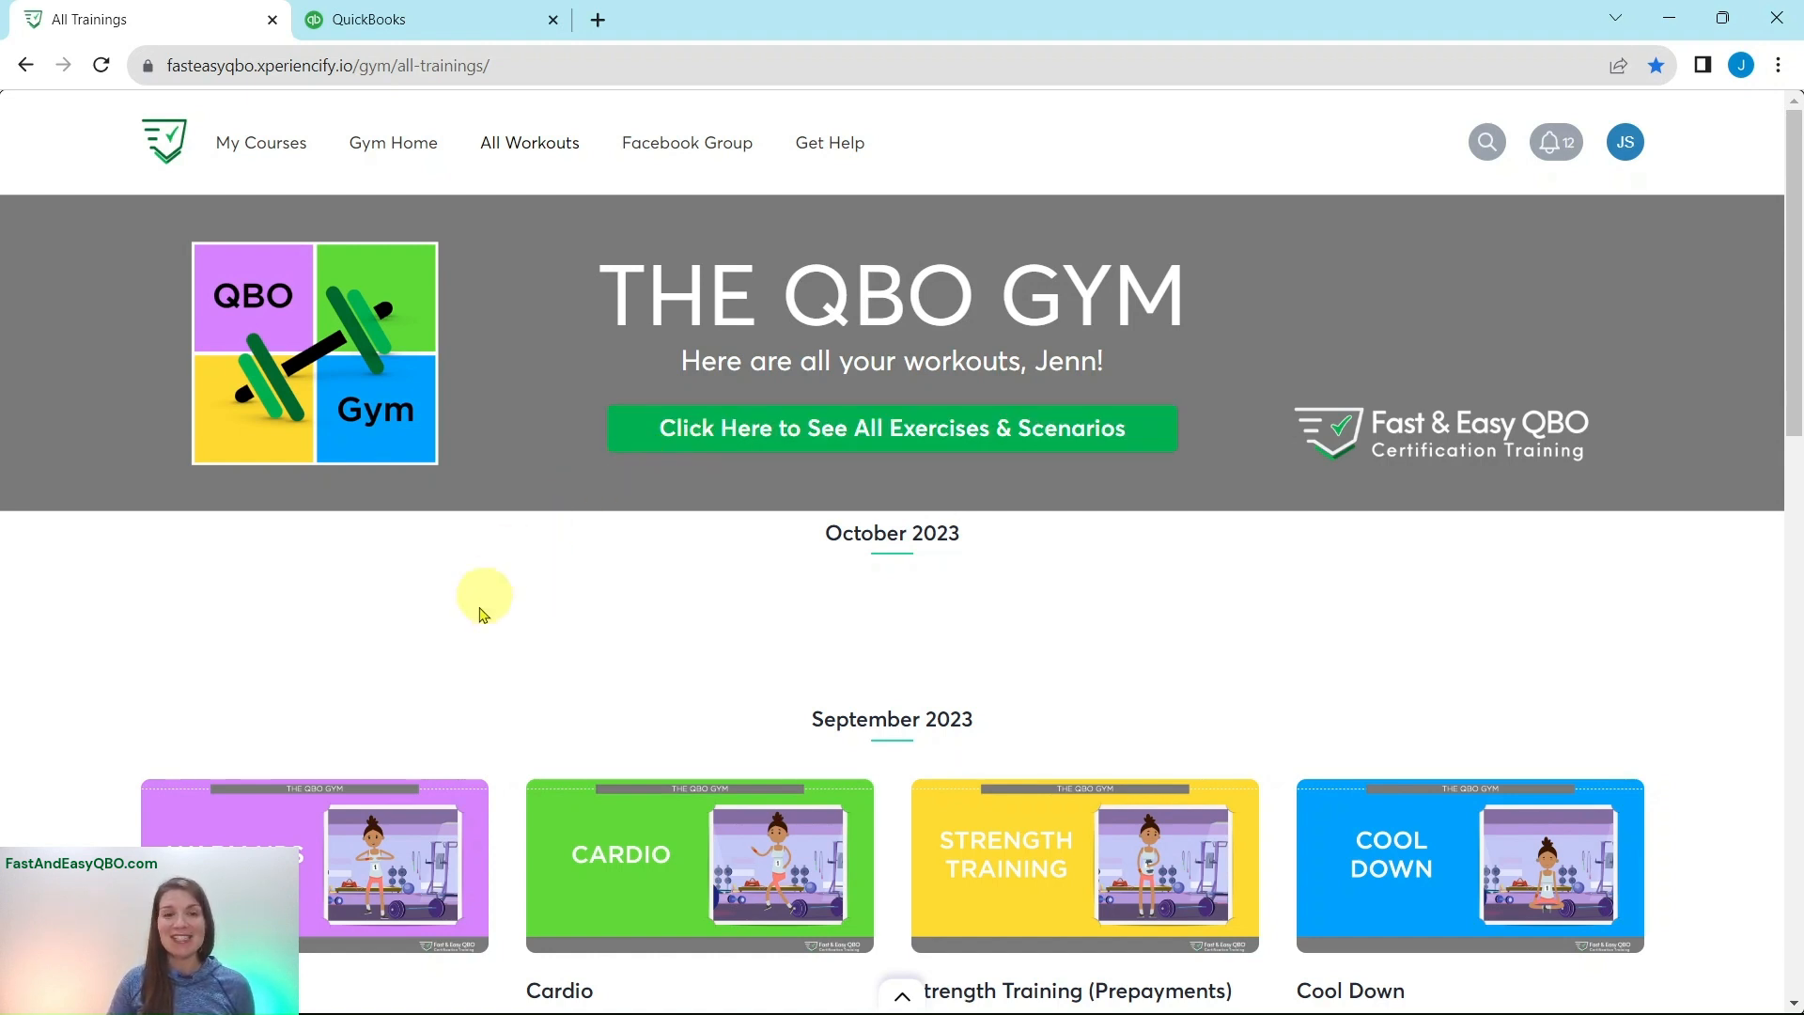
# - Open the September 2023 Cardio workout and launch its hands-on exercise on setting up and paying a delayed charge
pyautogui.scroll(-1, 770, 693)
pyautogui.scroll(-1, 789, 658)
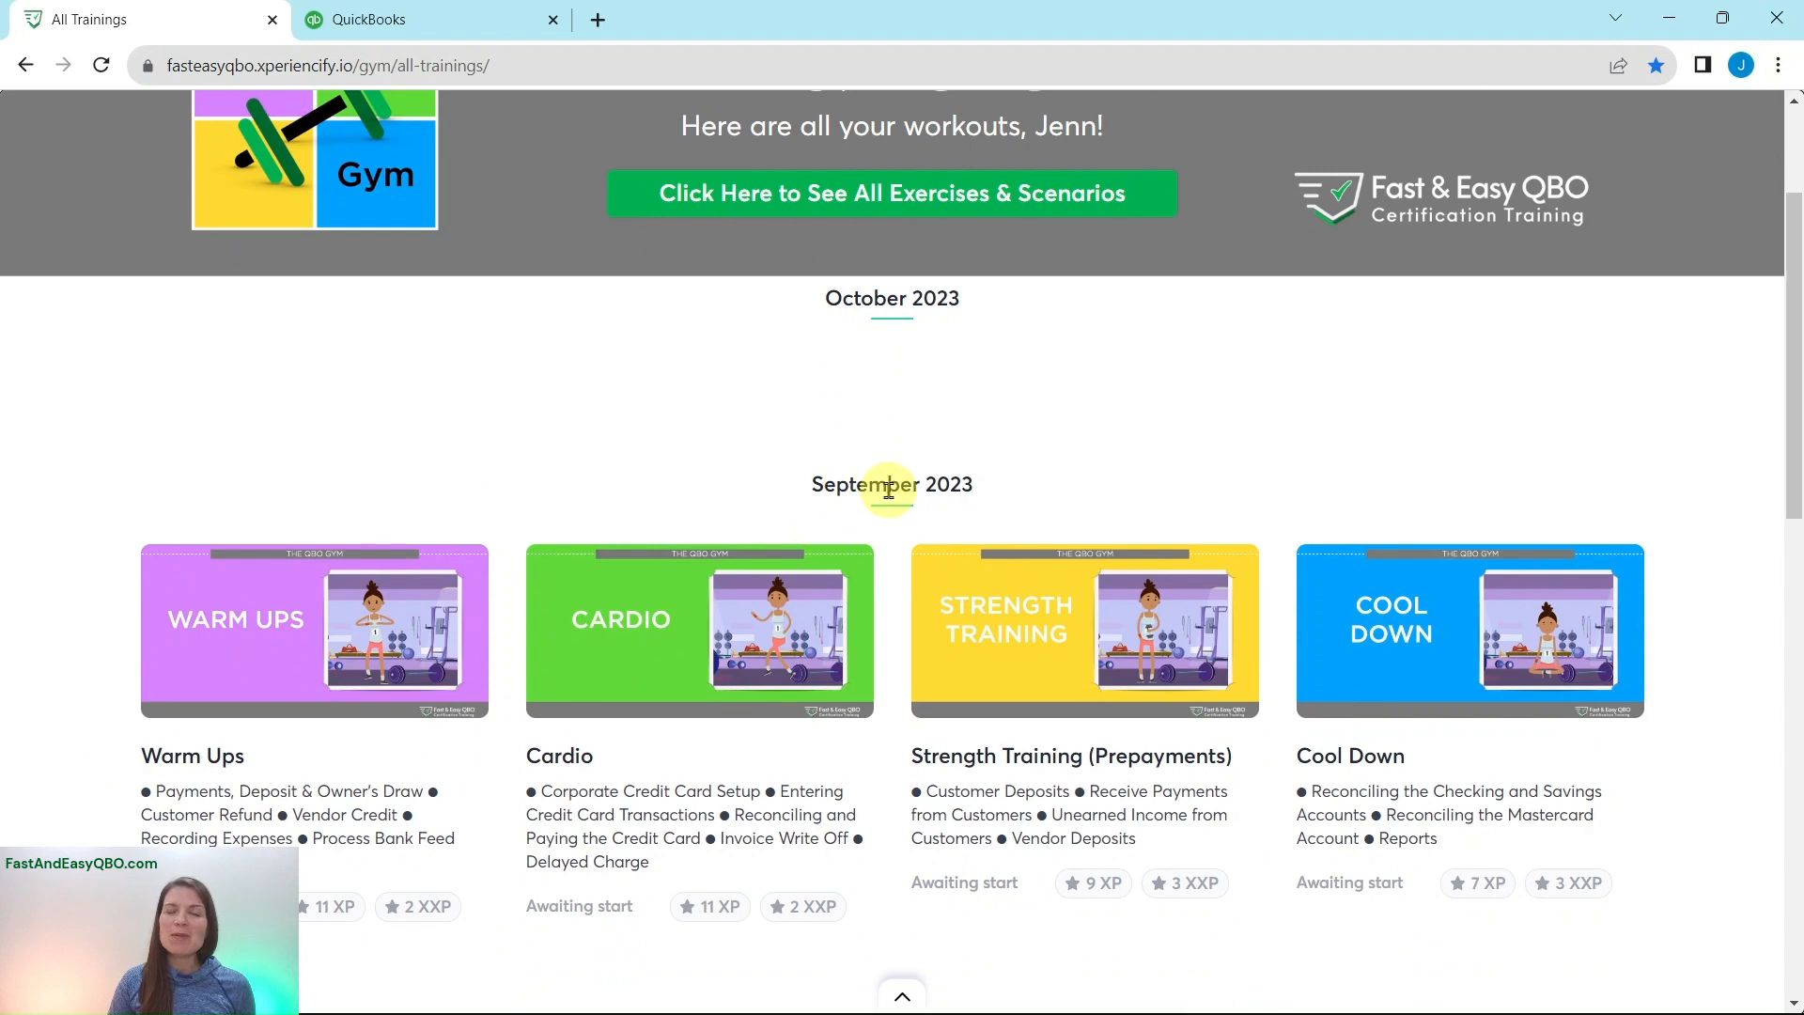
pyautogui.click(654, 696)
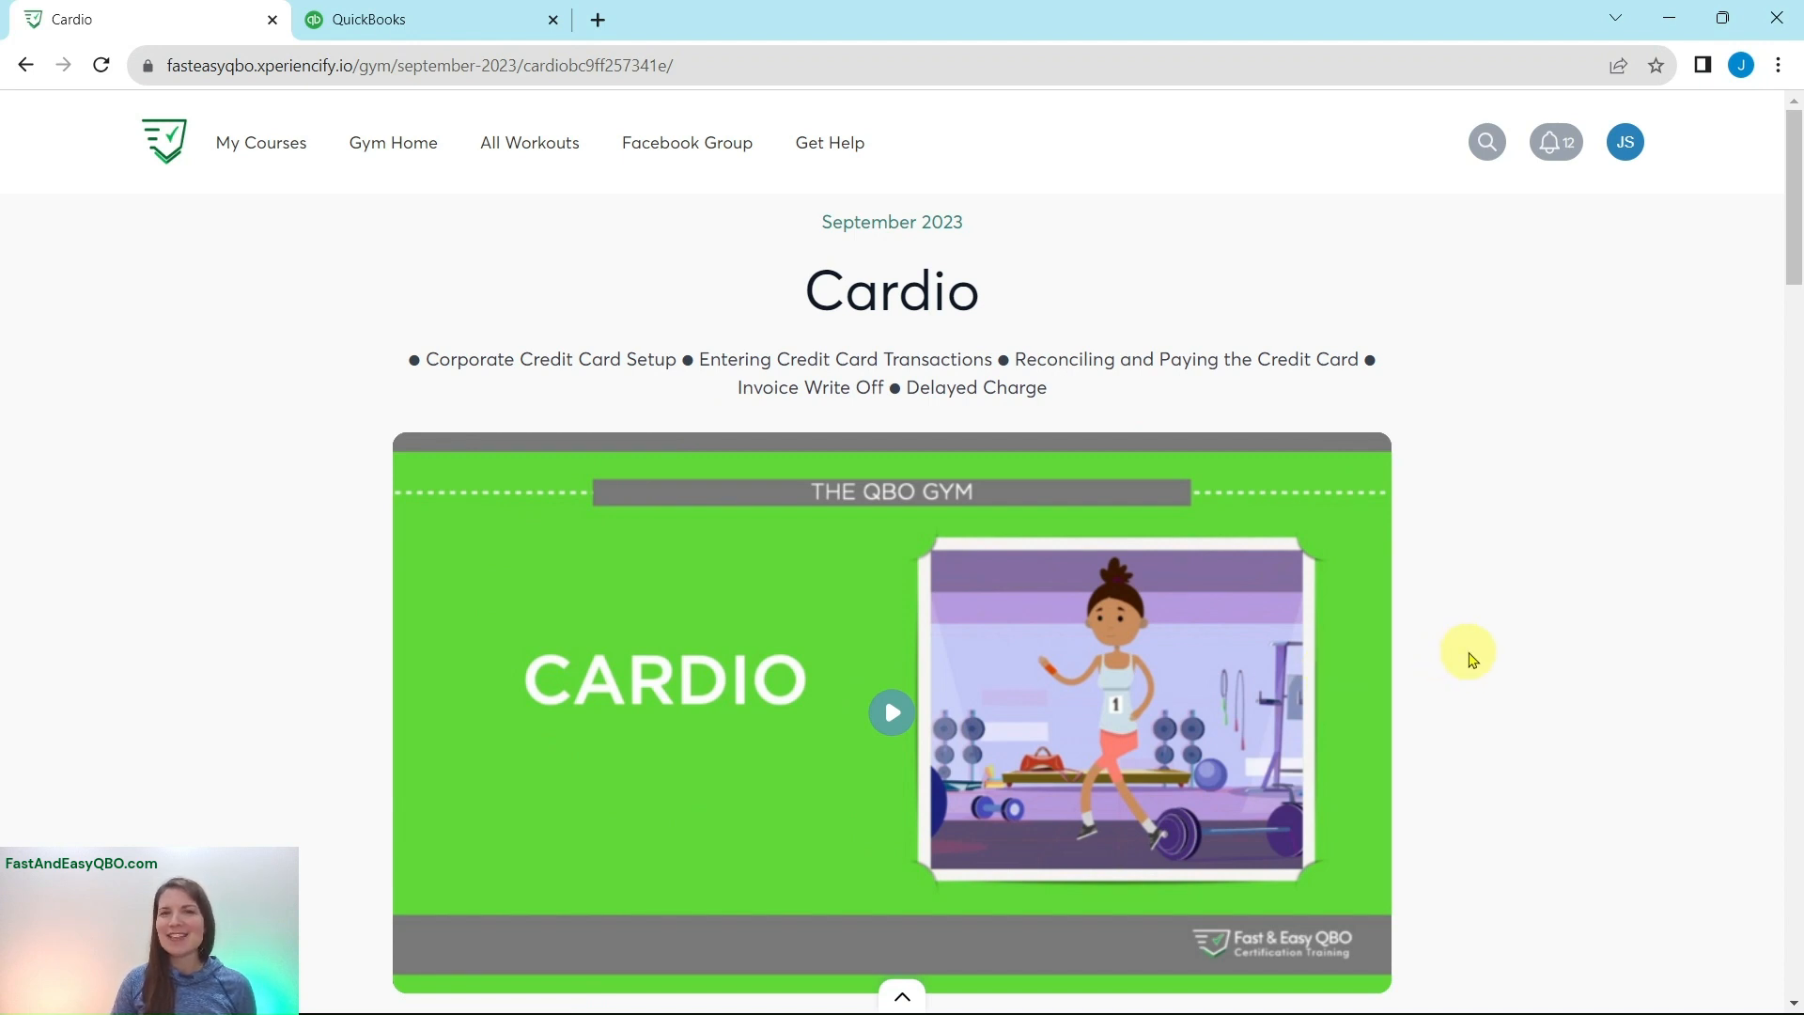
pyautogui.scroll(-10, 1471, 658)
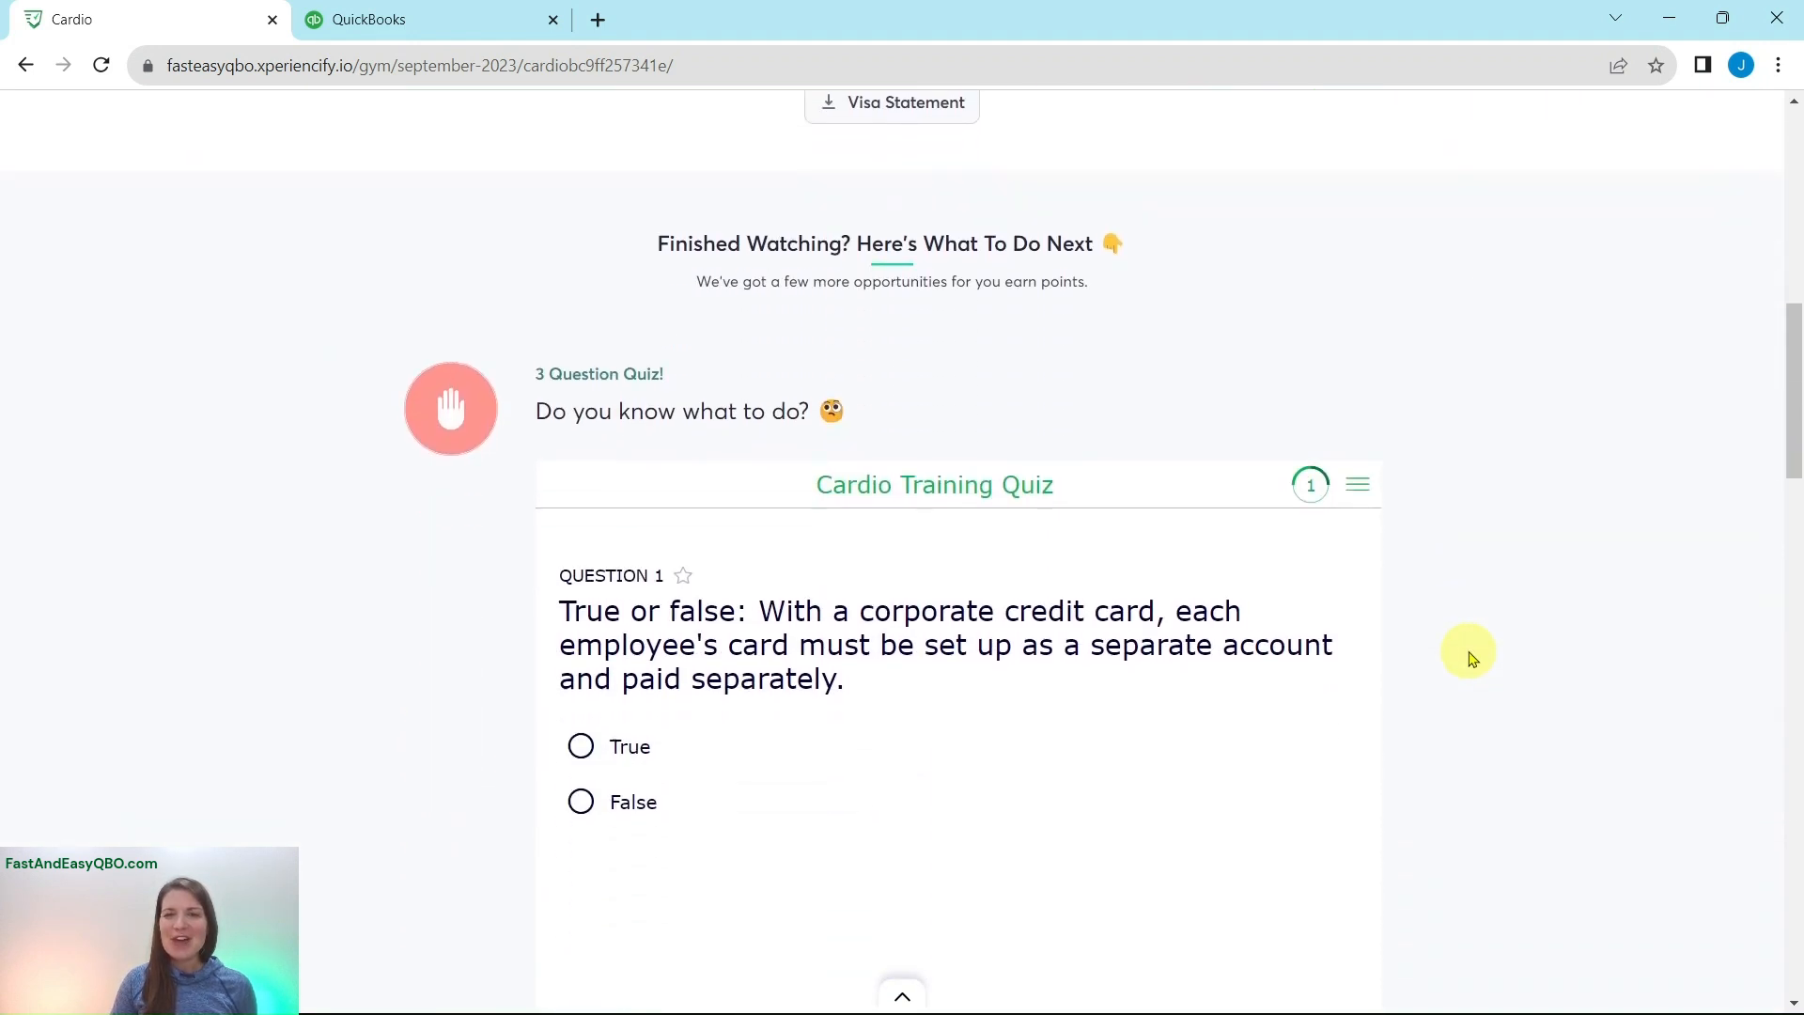
pyautogui.scroll(-3, 1471, 658)
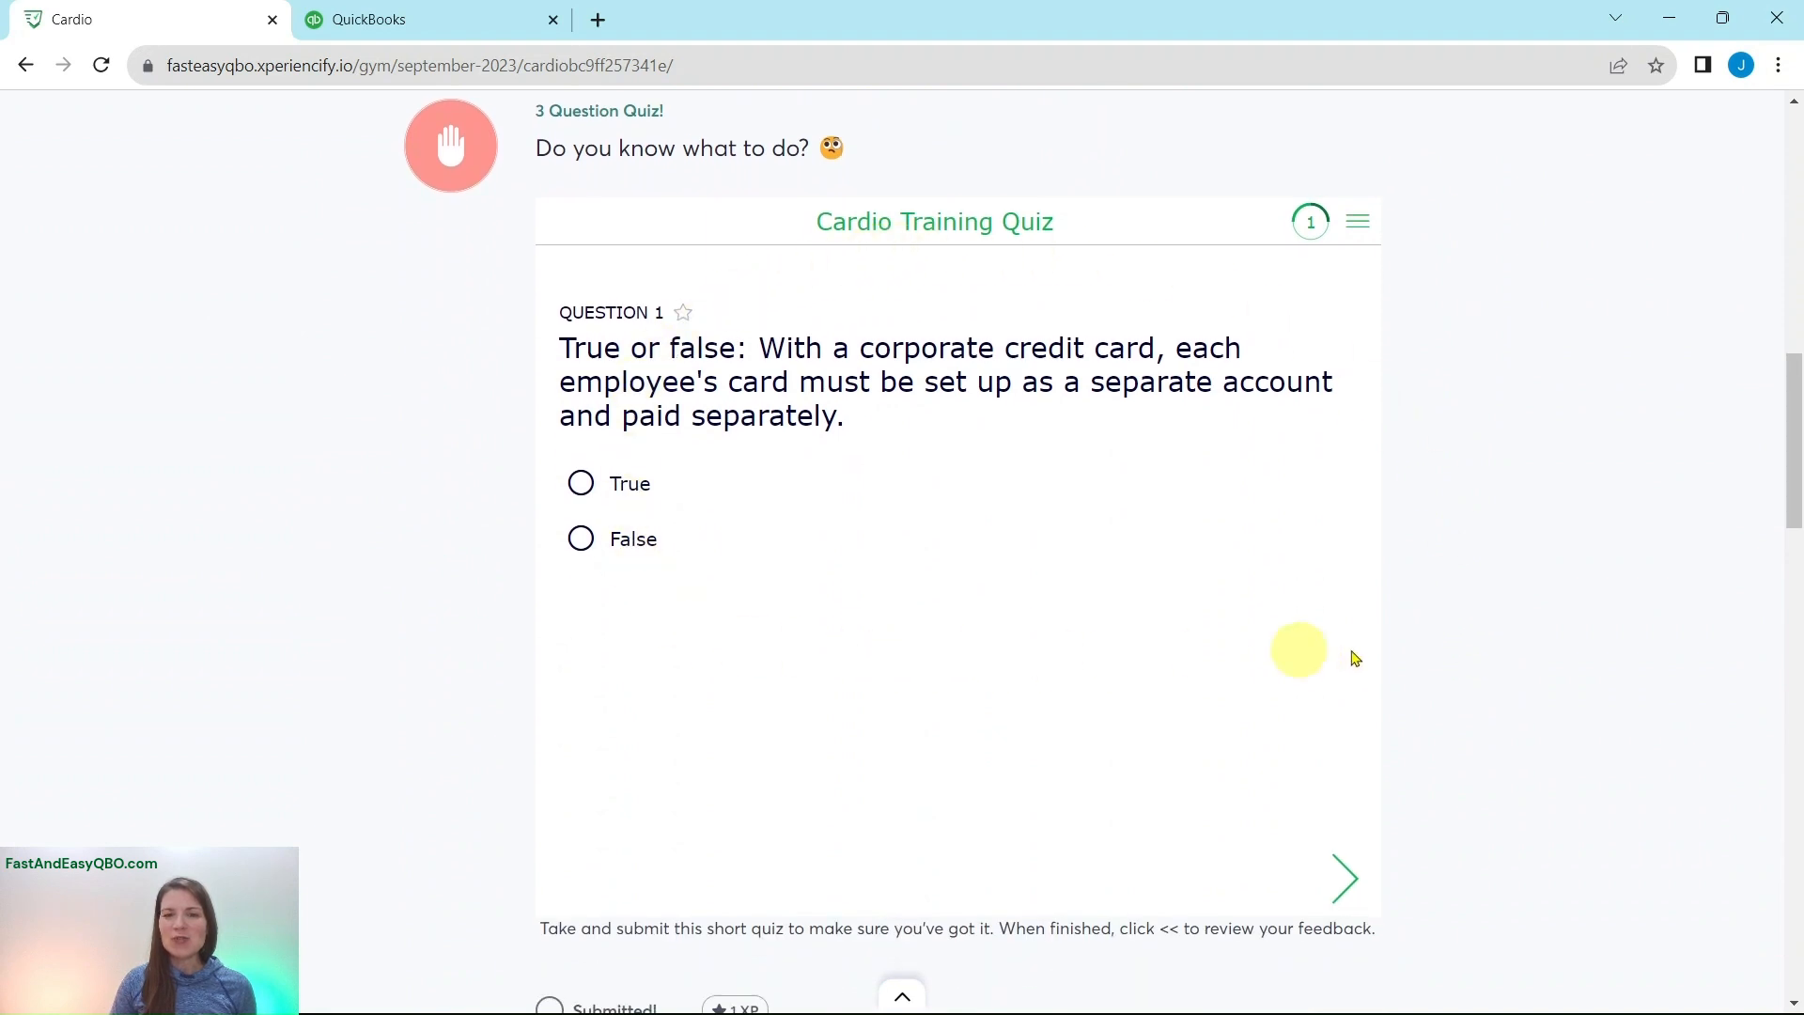
pyautogui.scroll(-9, 1482, 653)
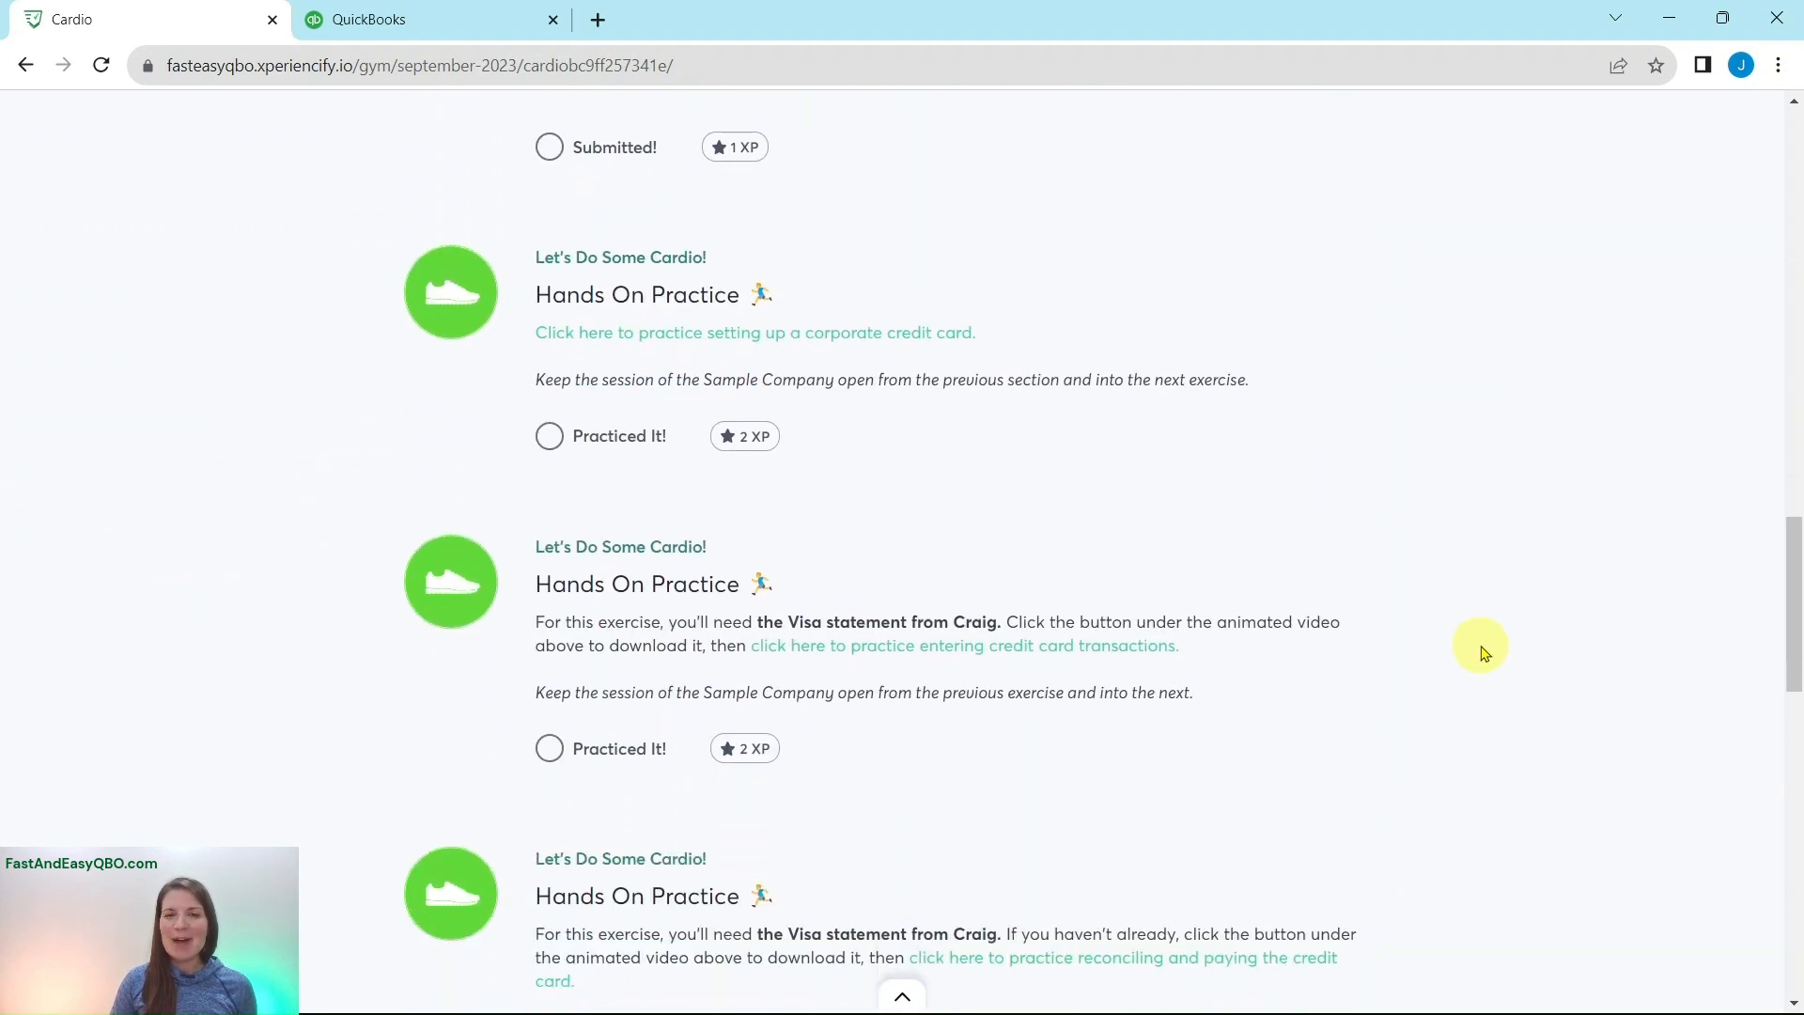
pyautogui.scroll(-8, 1482, 653)
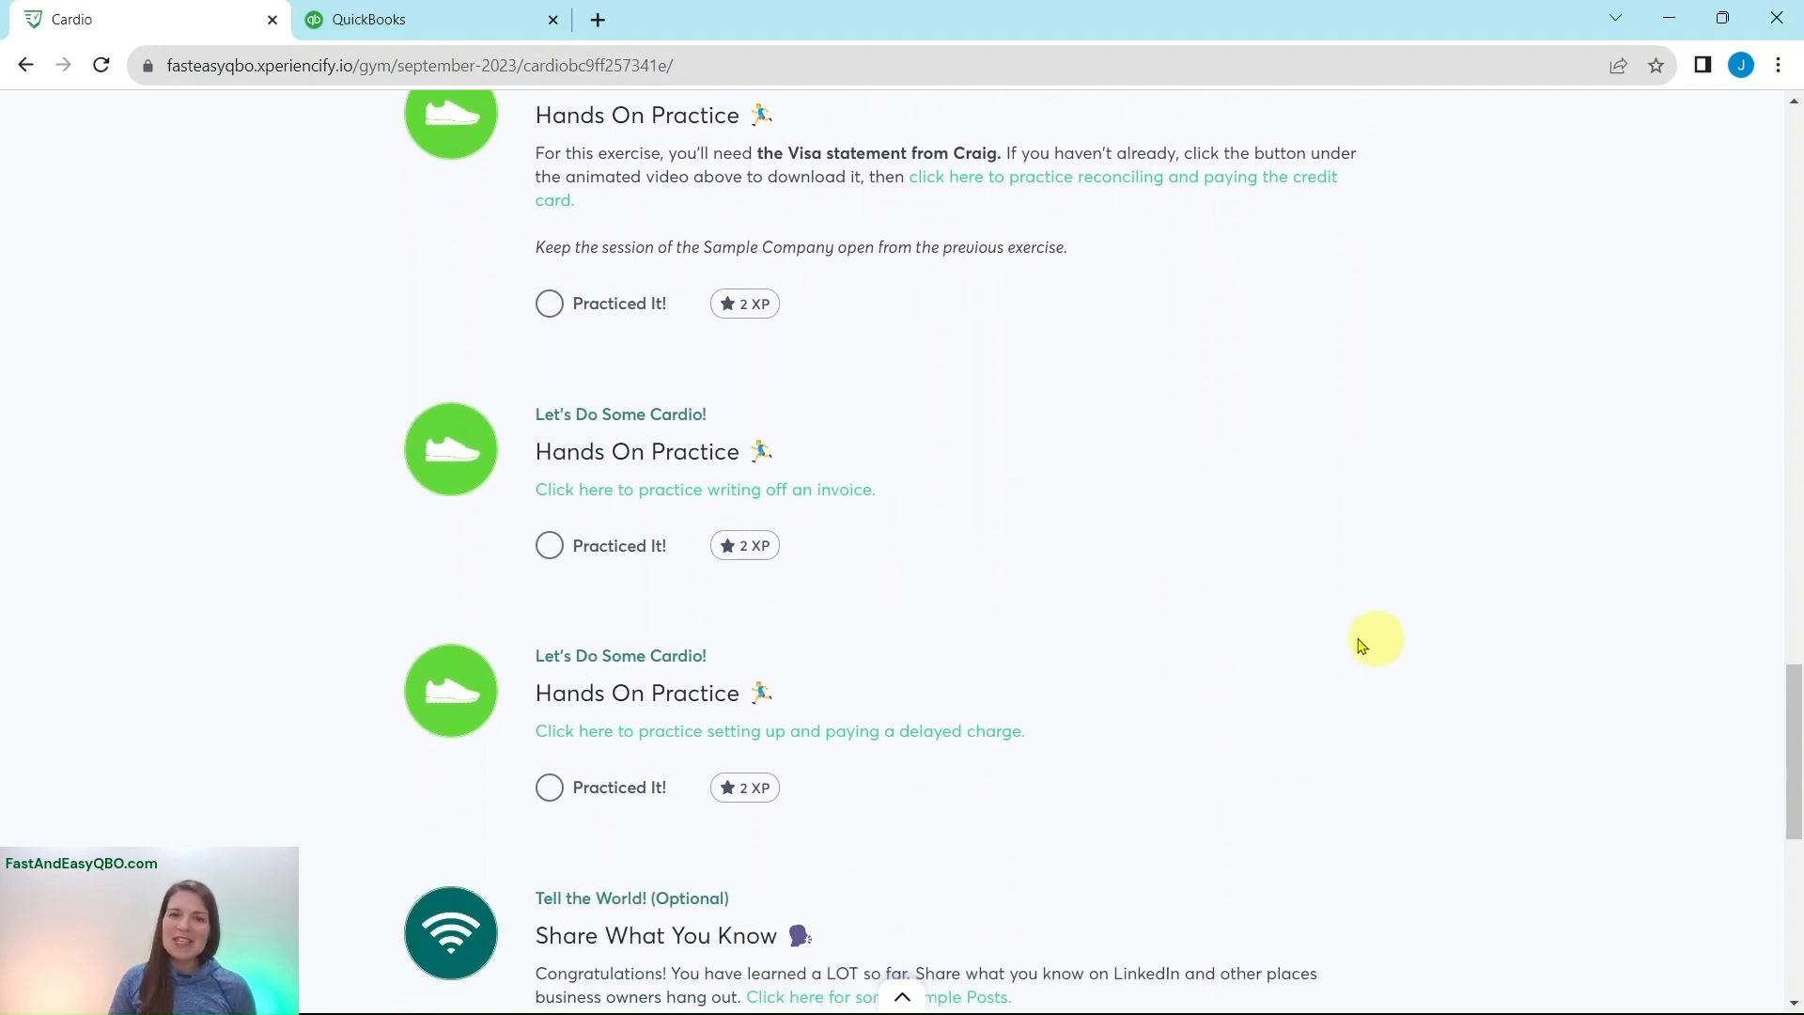
pyautogui.click(837, 741)
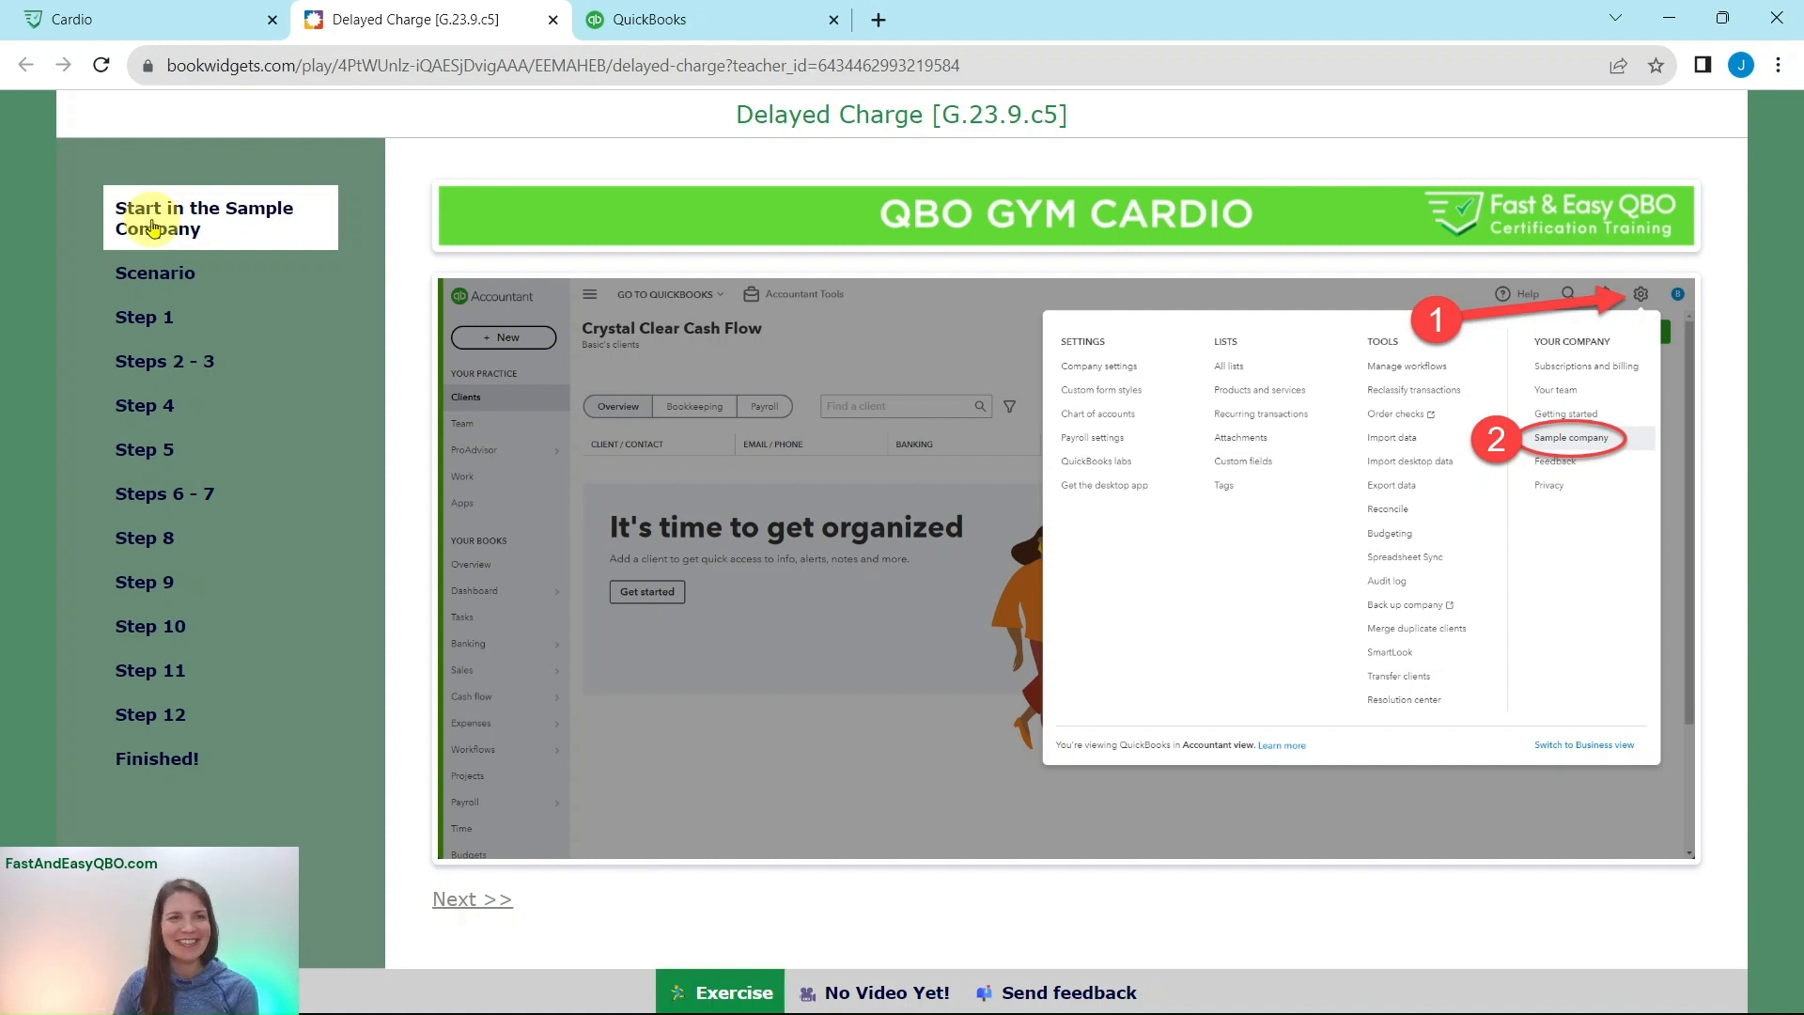
# - Read the exercise's scenario and Step 1, then switch to QuickBooks and start a new delayed charge
pyautogui.click(146, 274)
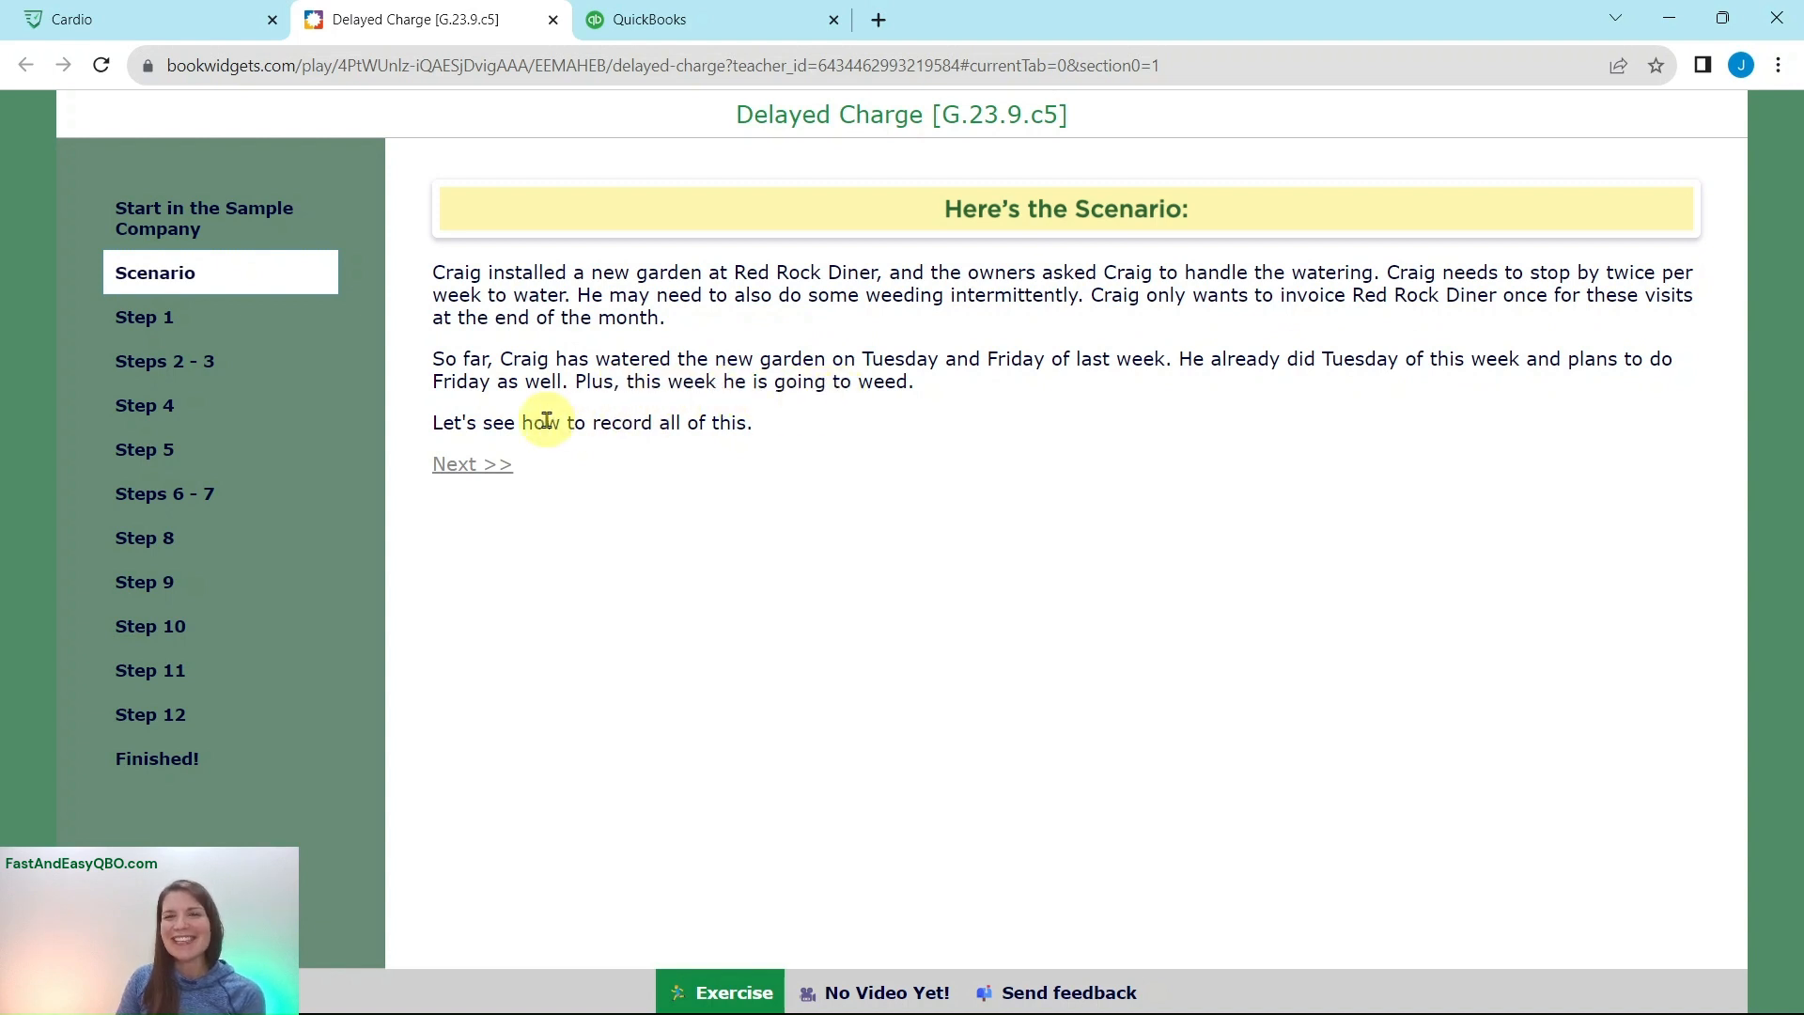
pyautogui.click(141, 324)
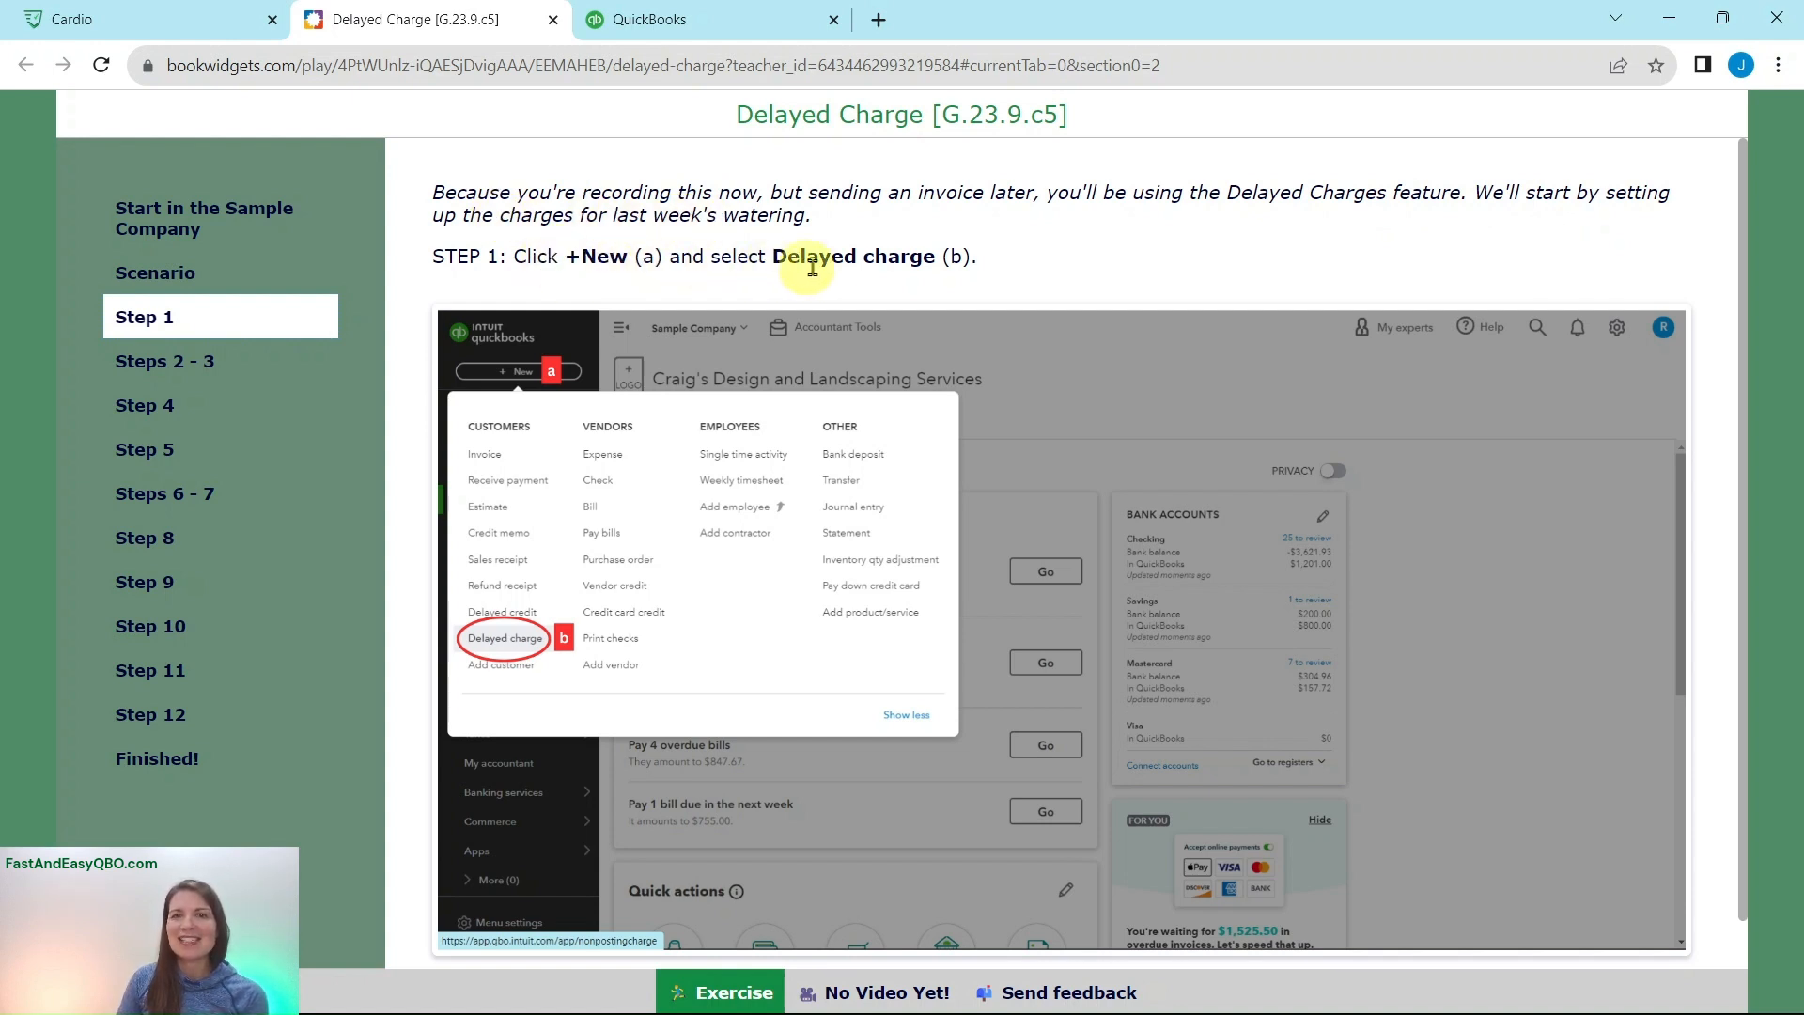
pyautogui.click(692, 21)
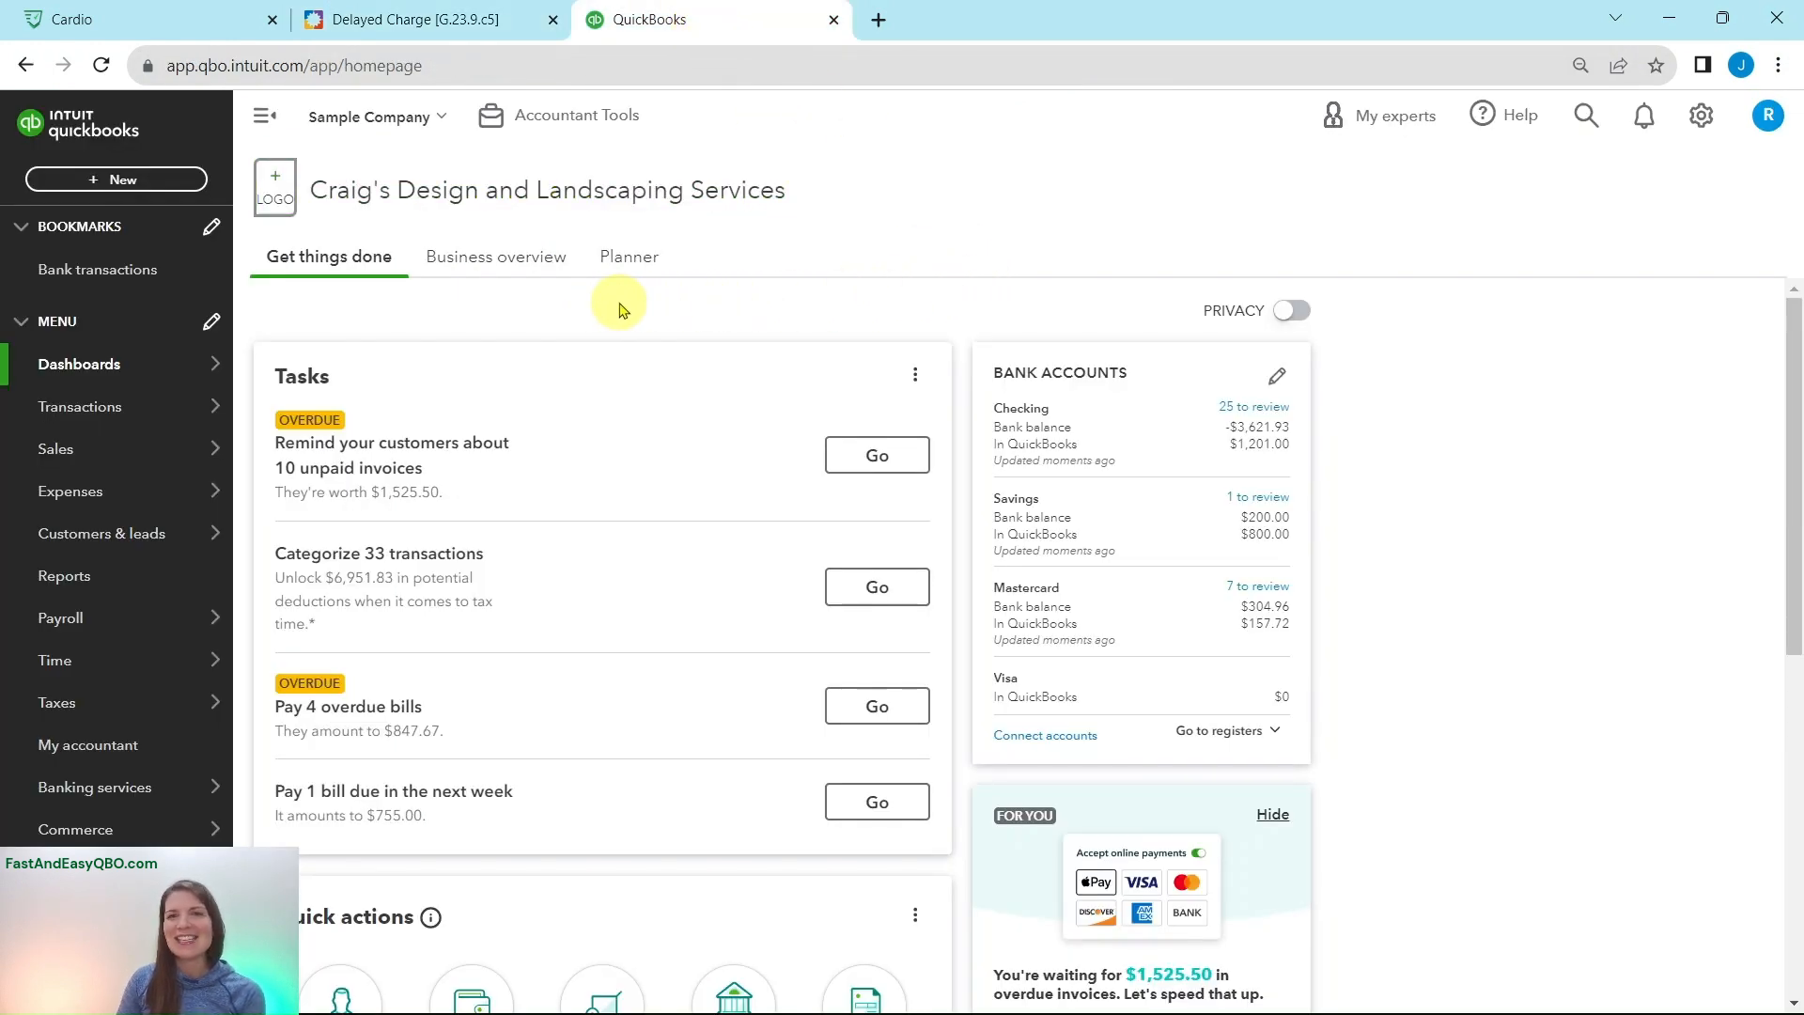
pyautogui.click(106, 181)
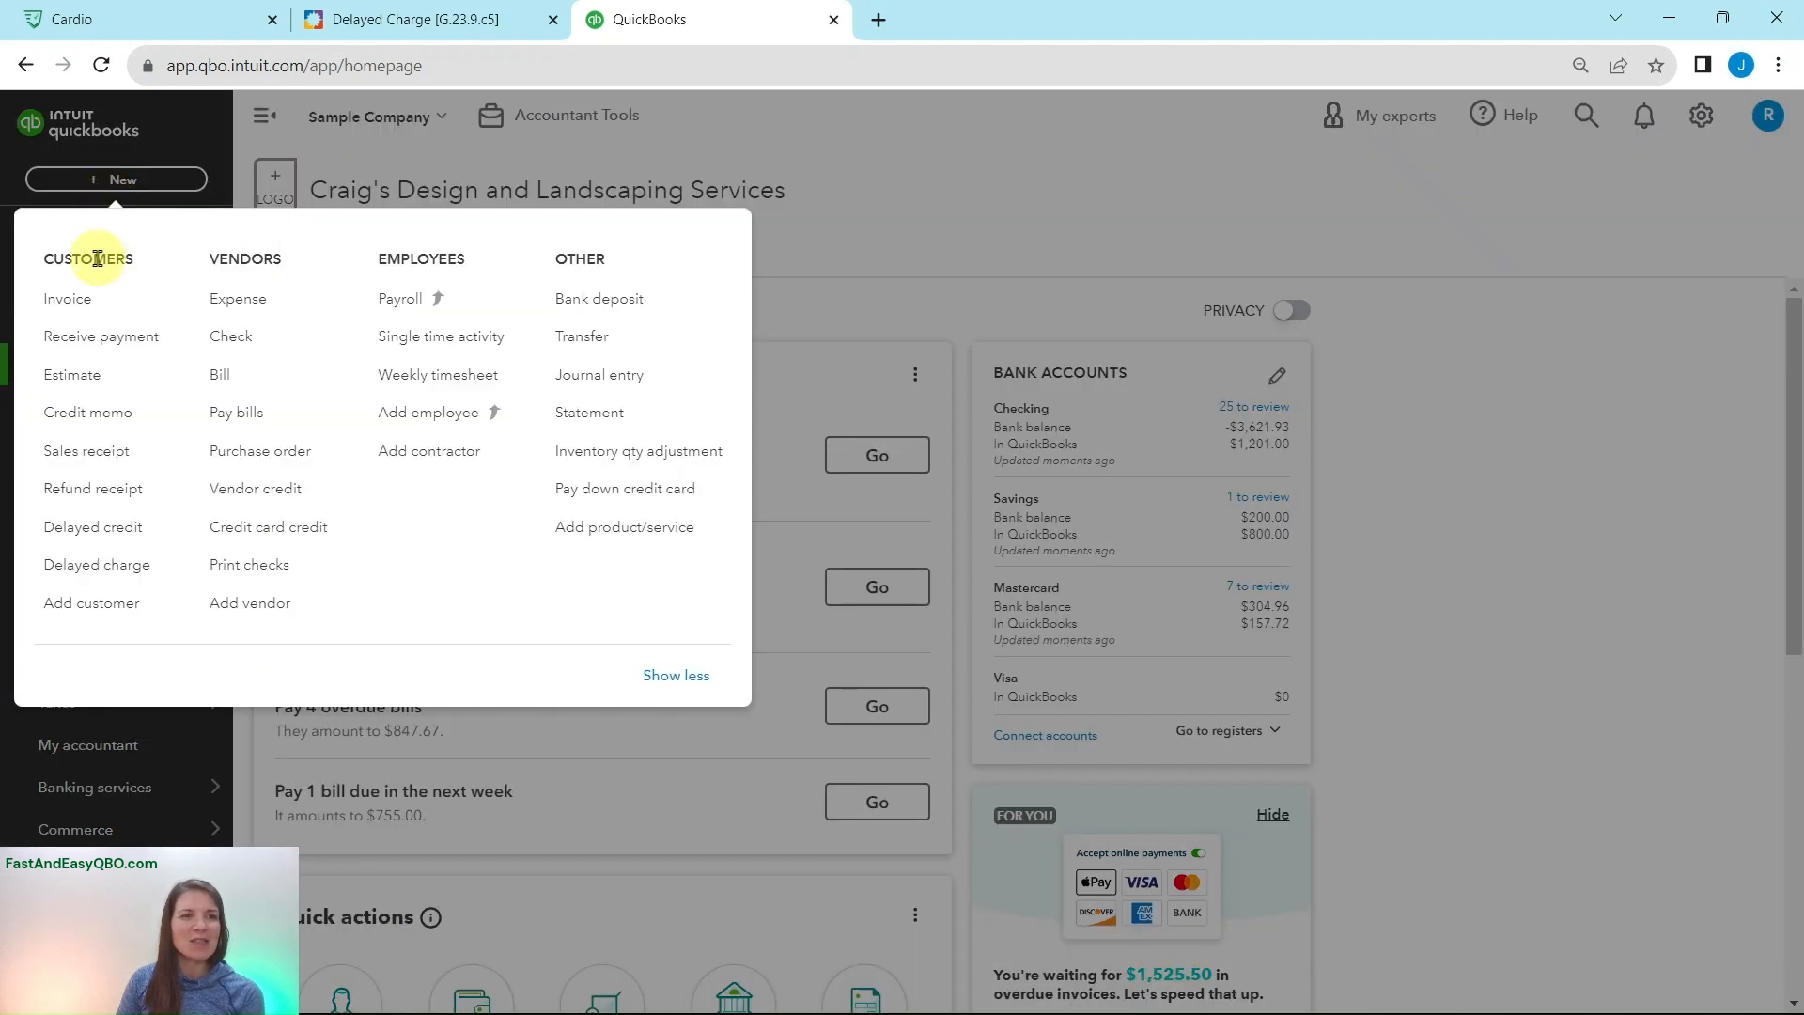
pyautogui.click(94, 566)
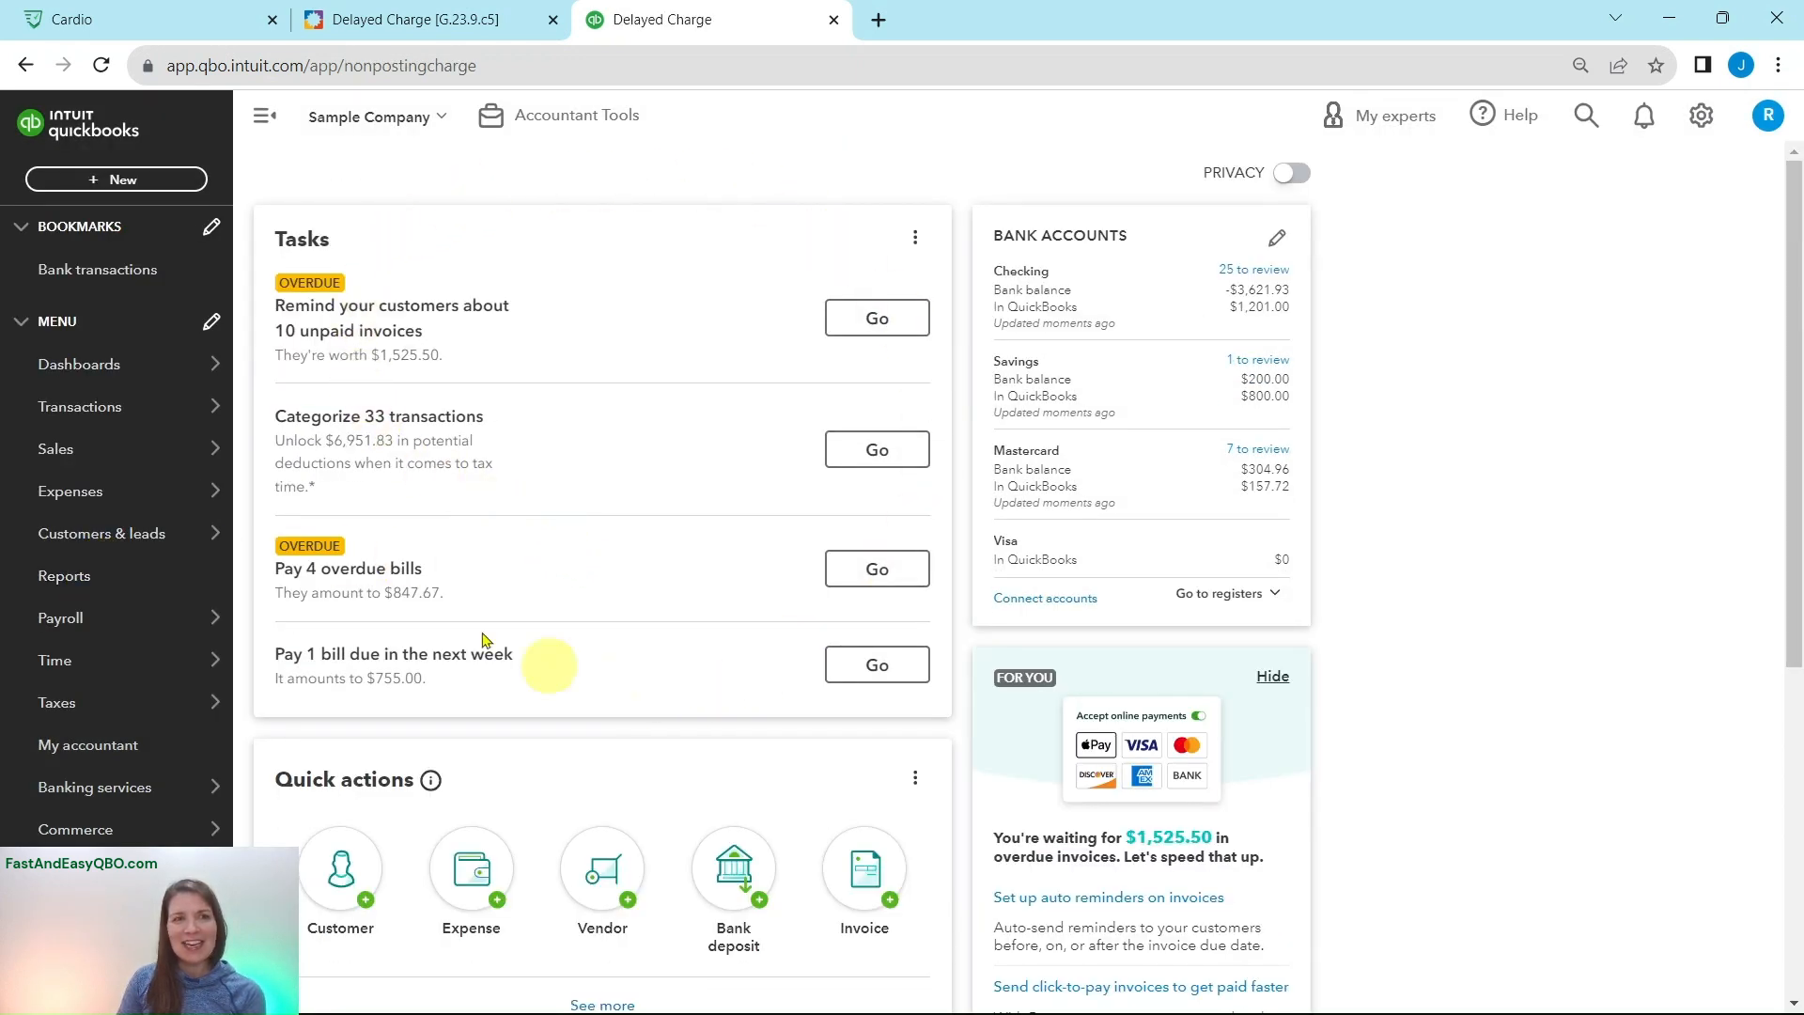
pyautogui.click(521, 65)
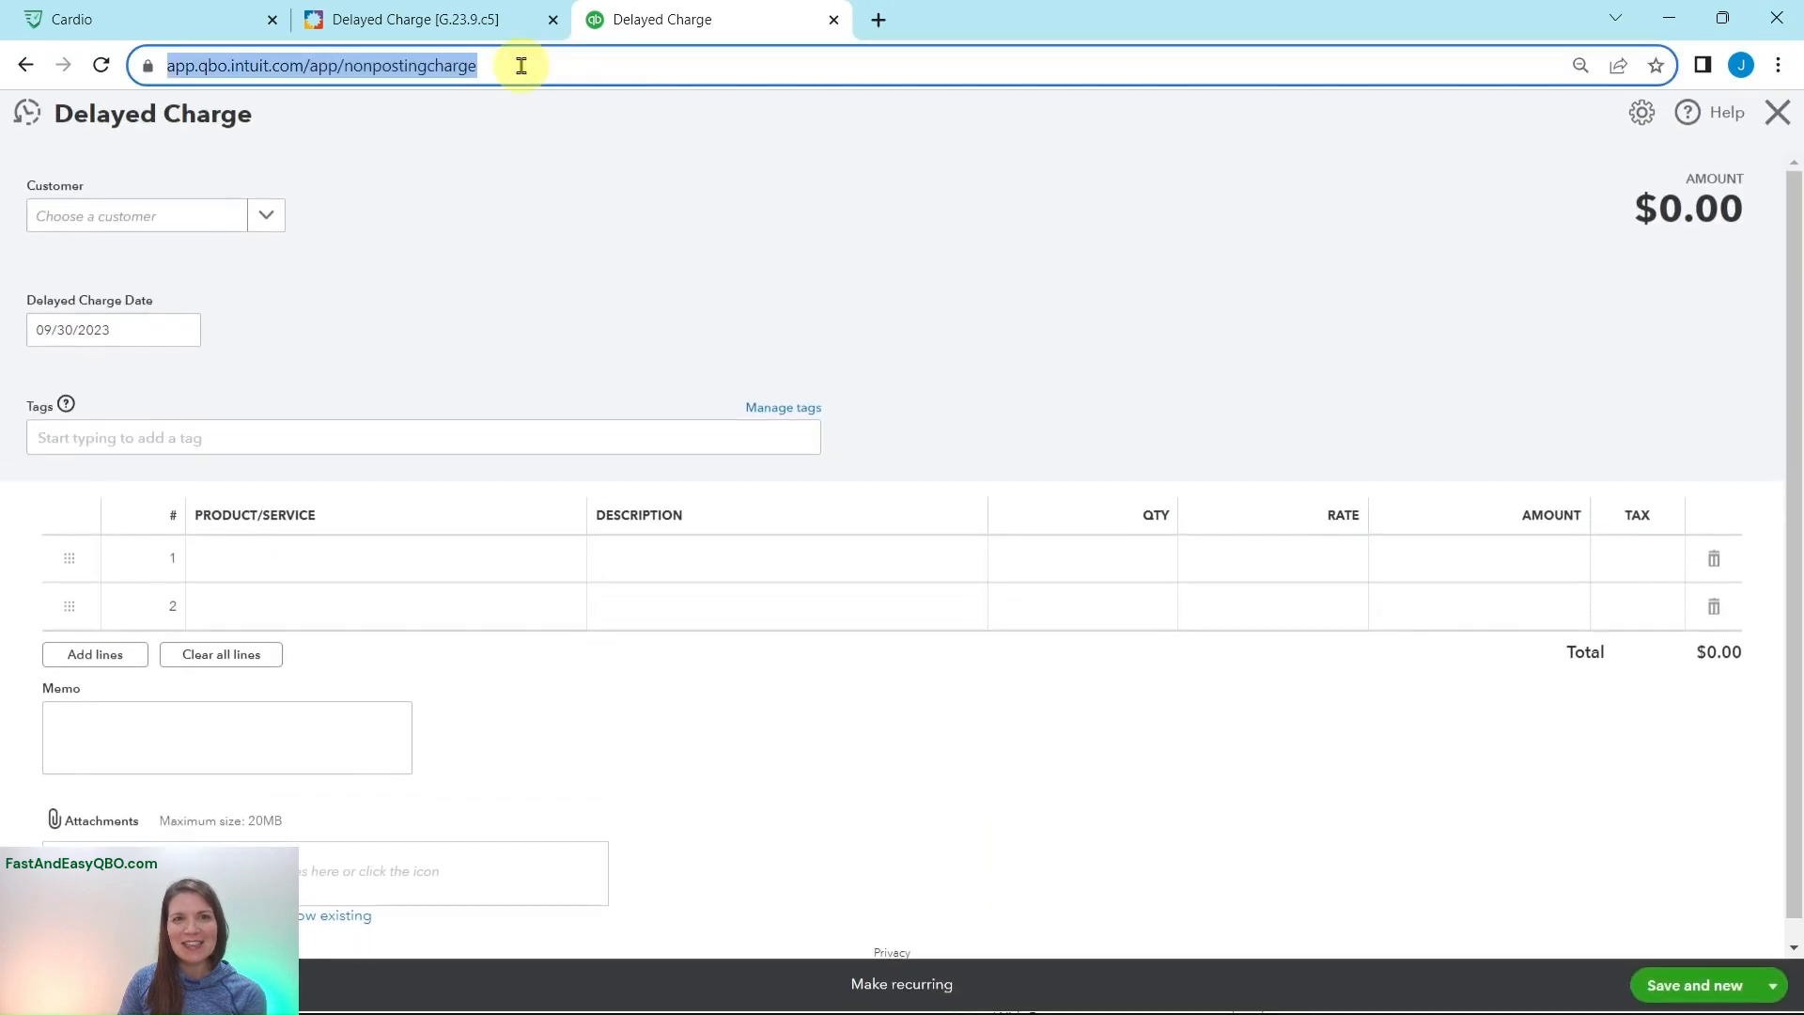
# - Consult Steps 2 - 3 of the exercise and choose Red Rock Diner as the delayed charge's customer in QuickBooks
pyautogui.click(475, 21)
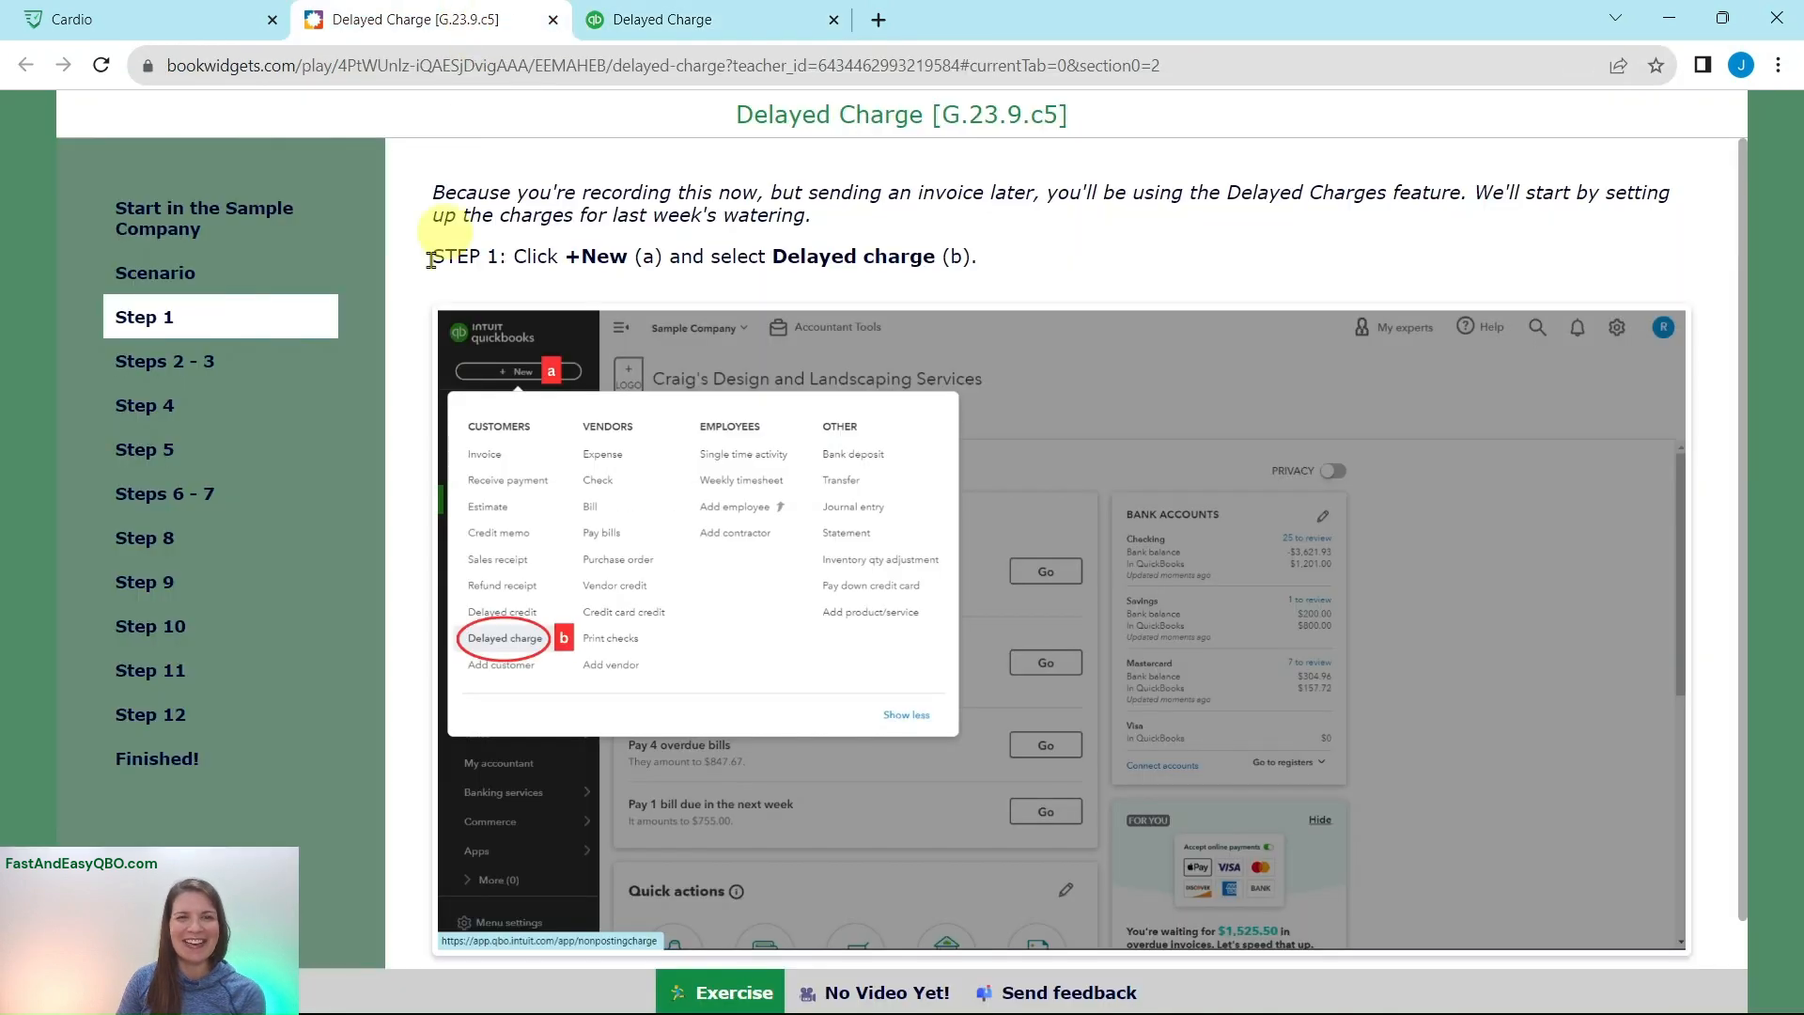
pyautogui.click(187, 366)
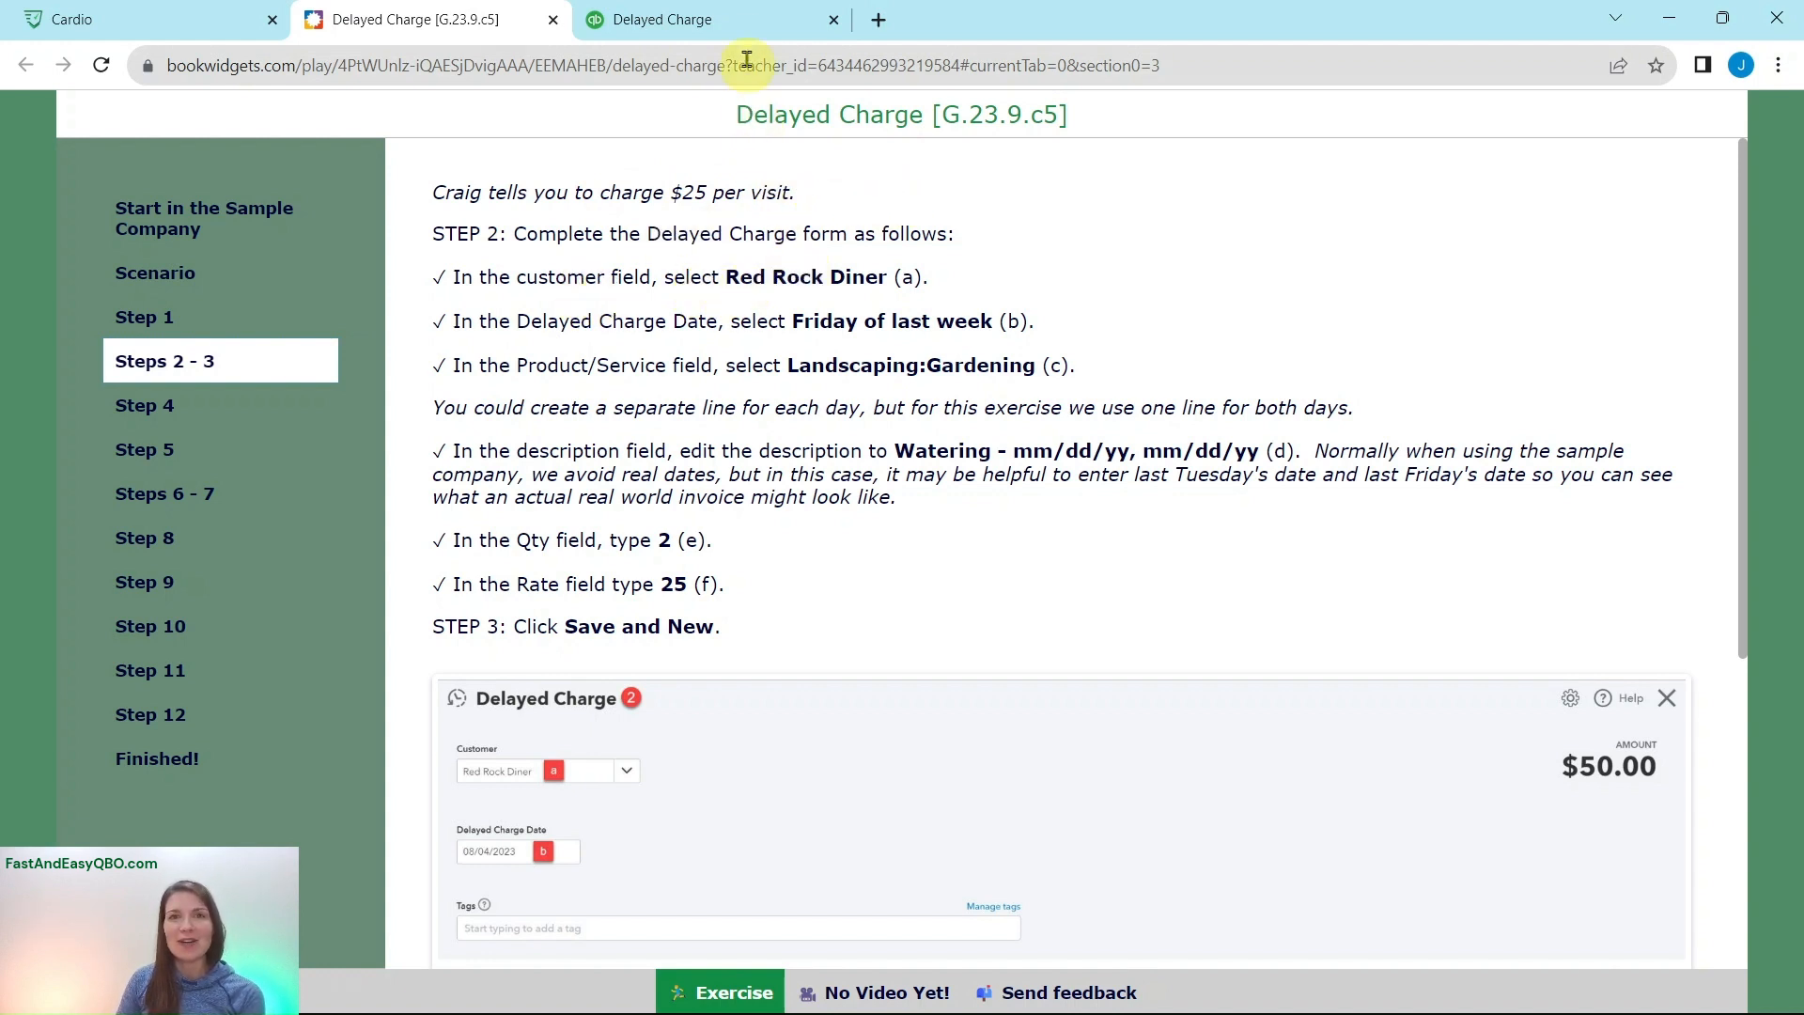
pyautogui.click(688, 20)
pyautogui.click(164, 221)
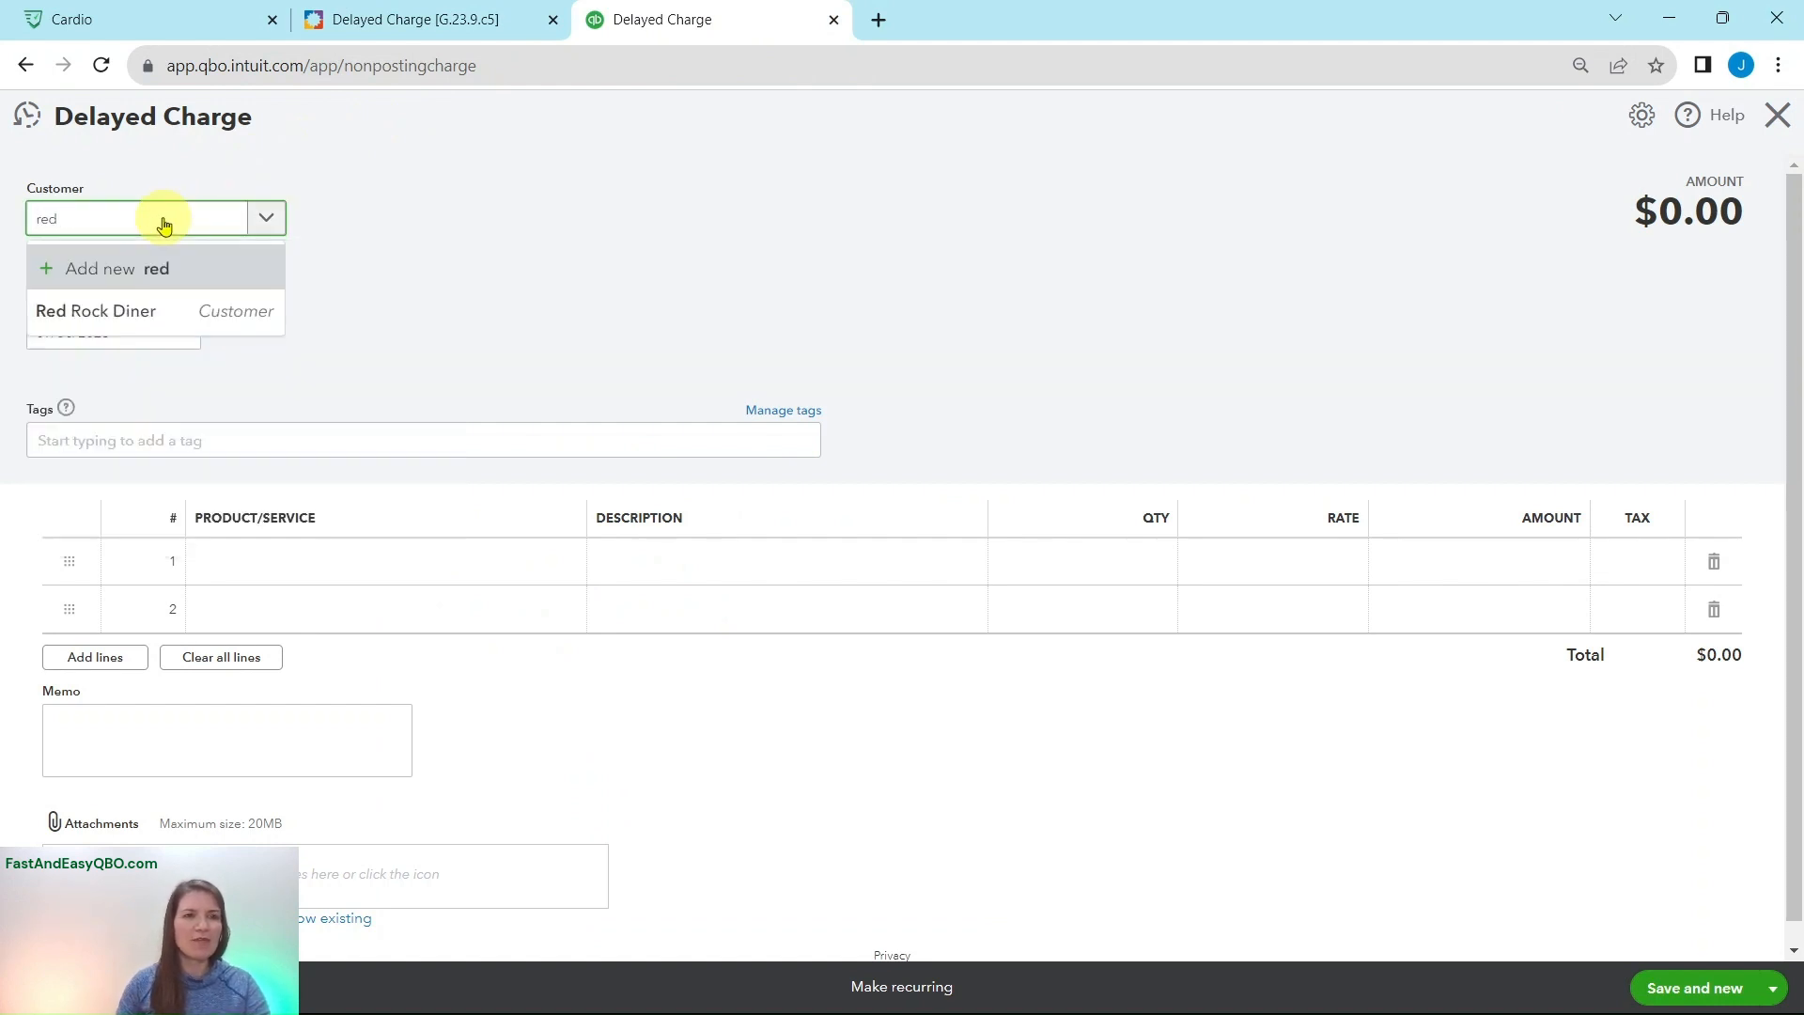
pyautogui.click(199, 311)
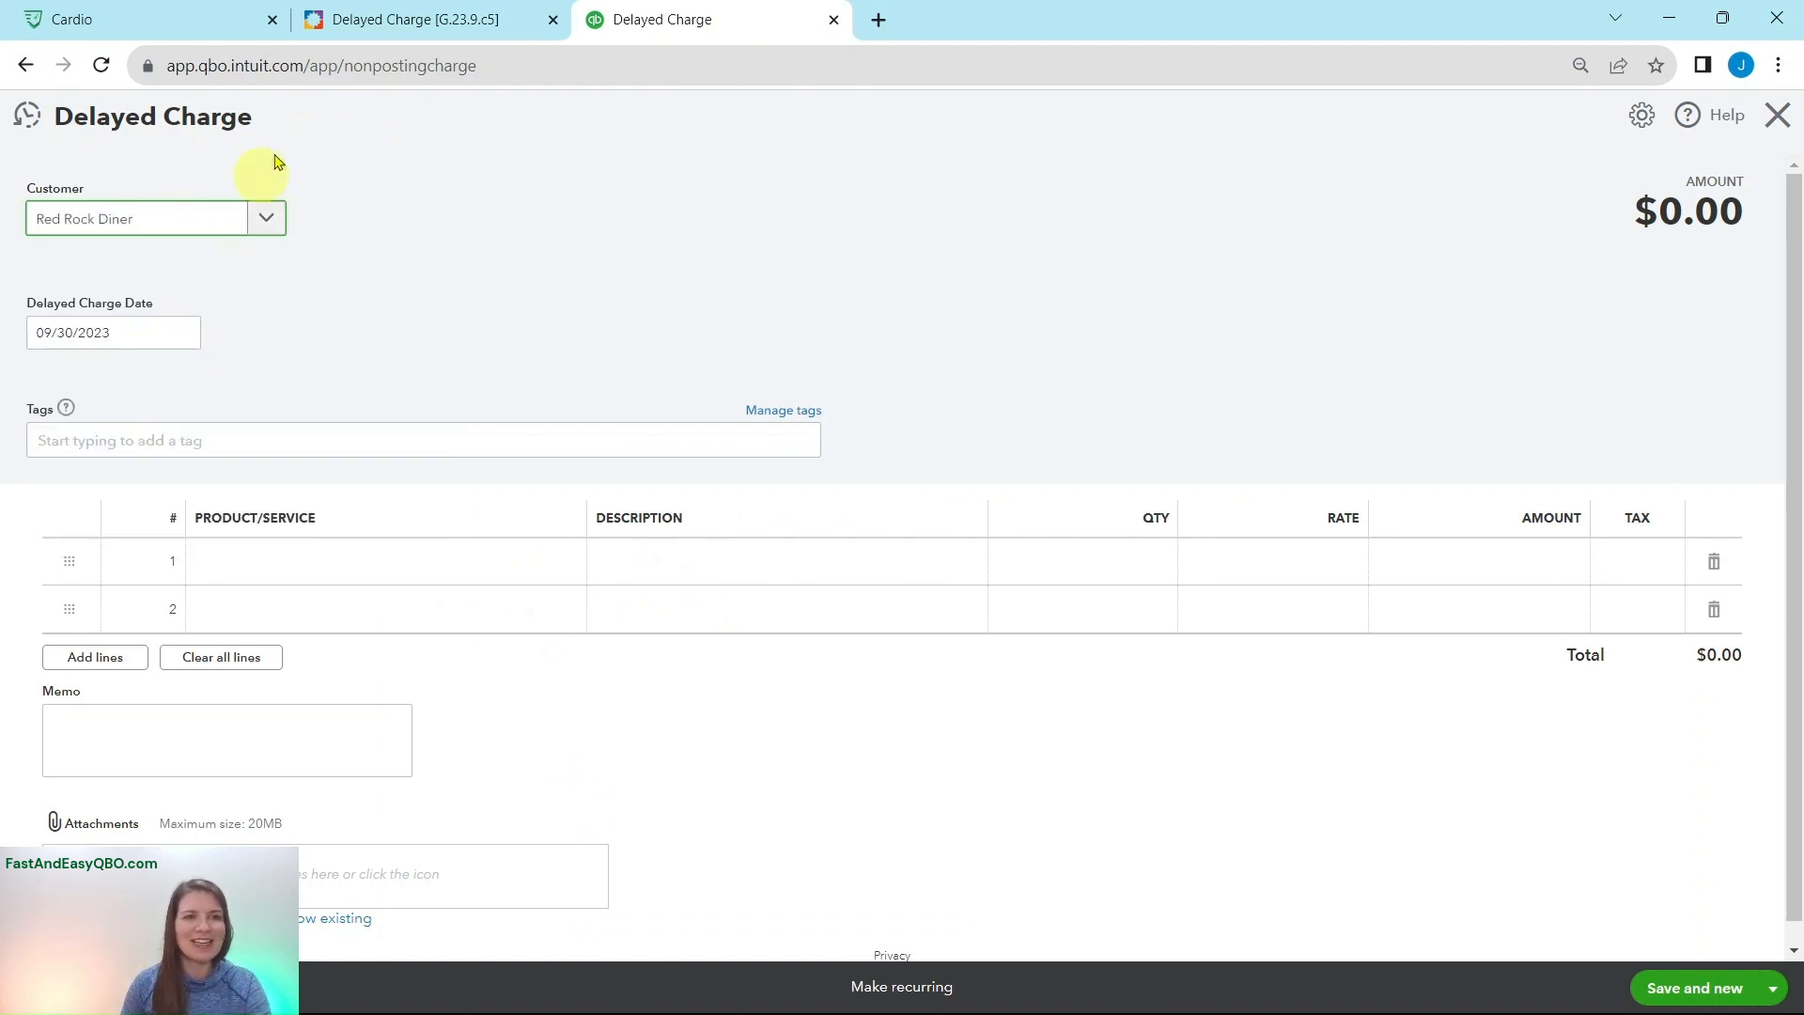
# - Check the exercise's date instruction and set the delayed charge date to Friday of last week, 09/22/2023
pyautogui.click(404, 20)
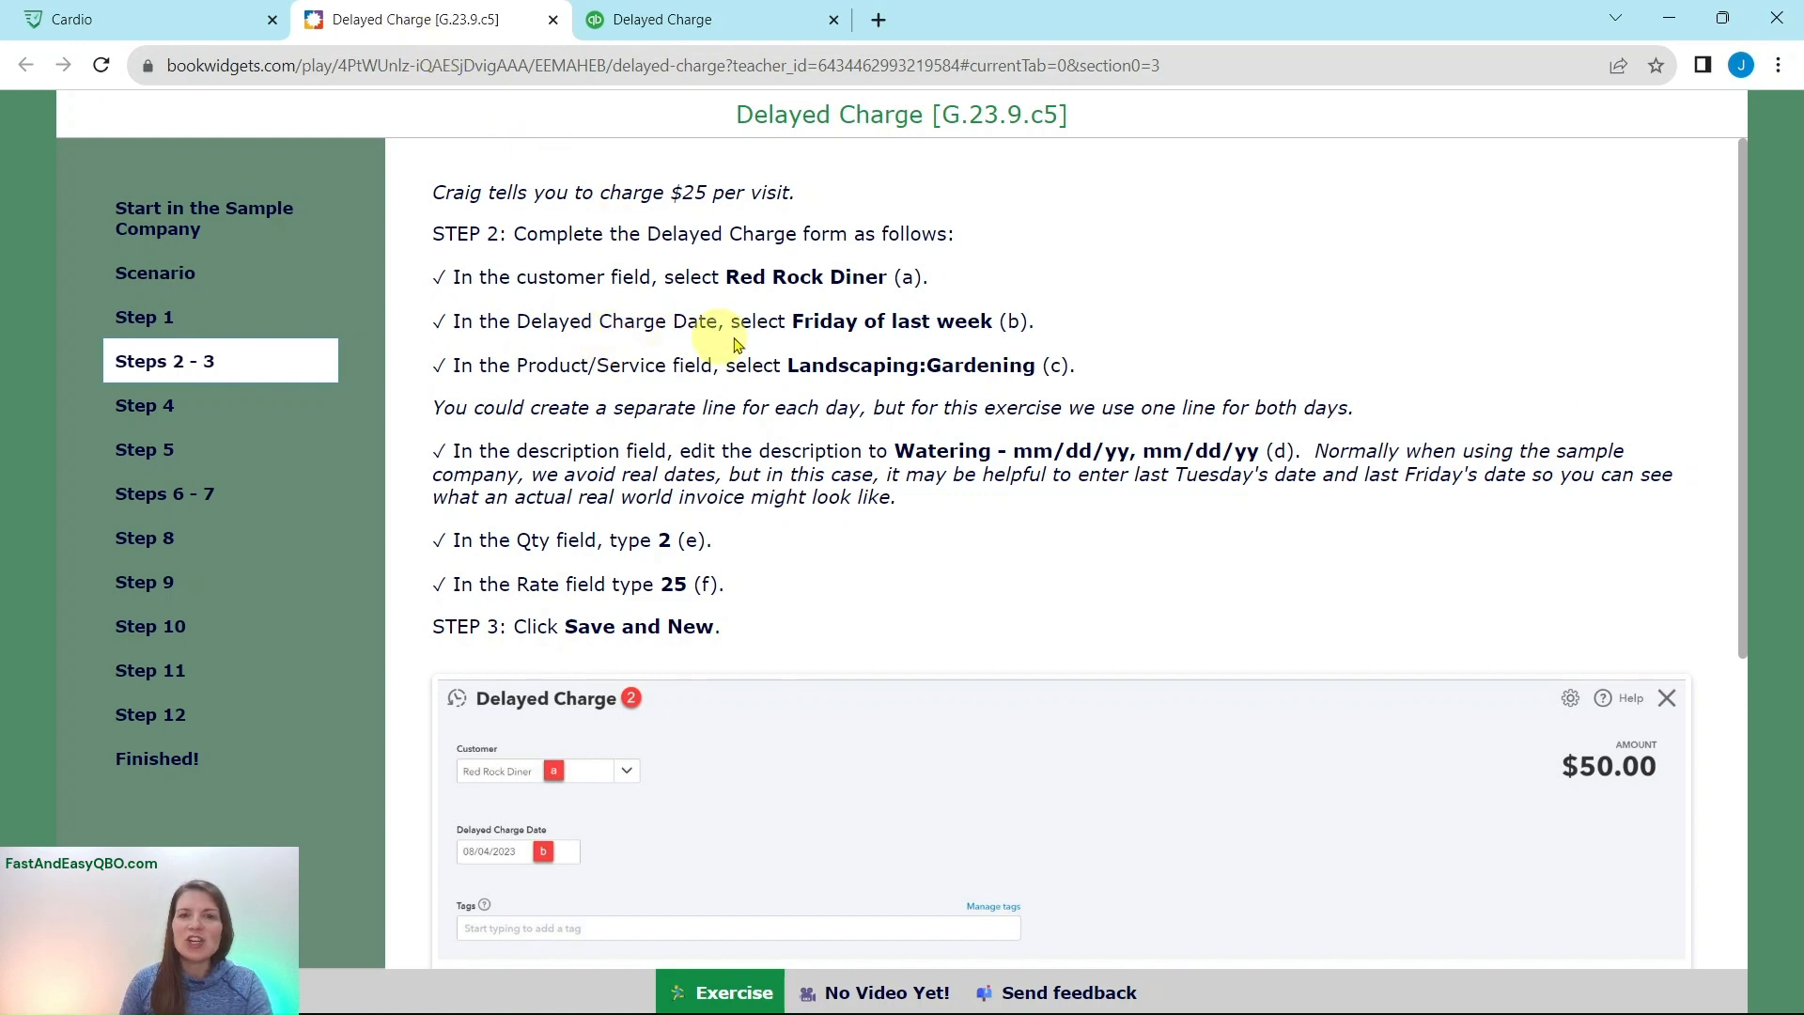
pyautogui.click(690, 30)
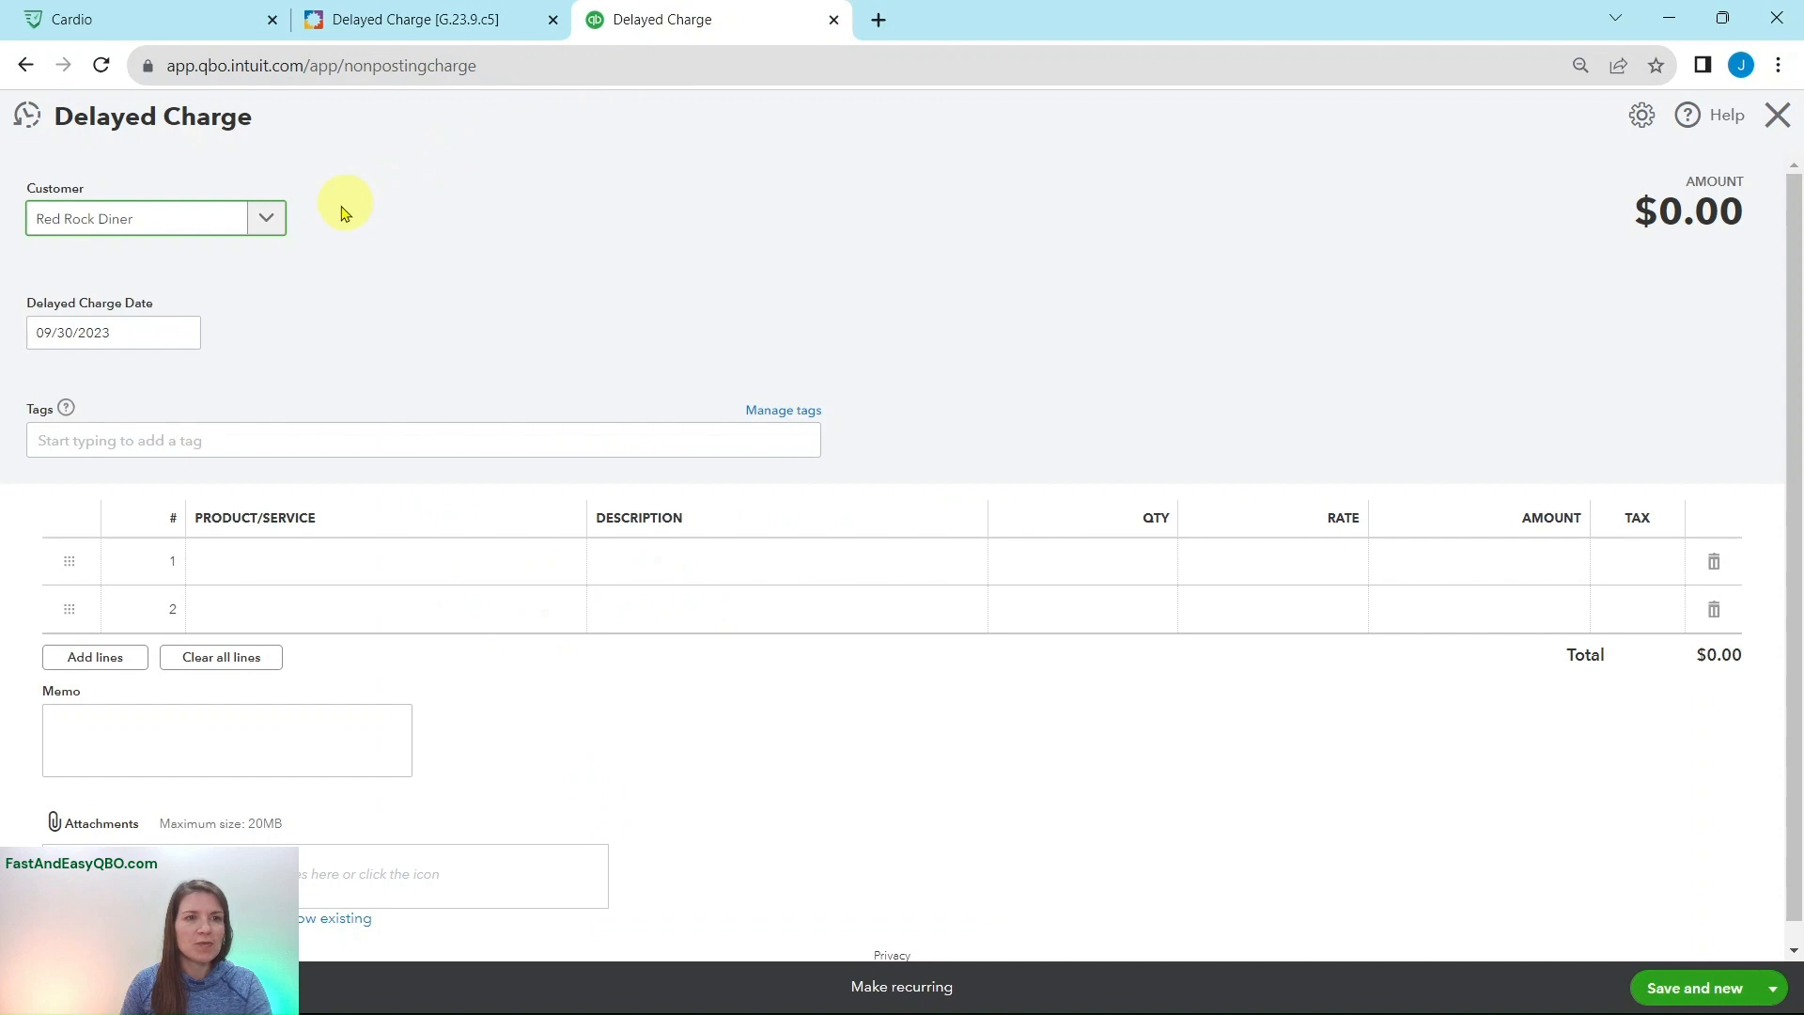
pyautogui.click(134, 331)
pyautogui.click(181, 333)
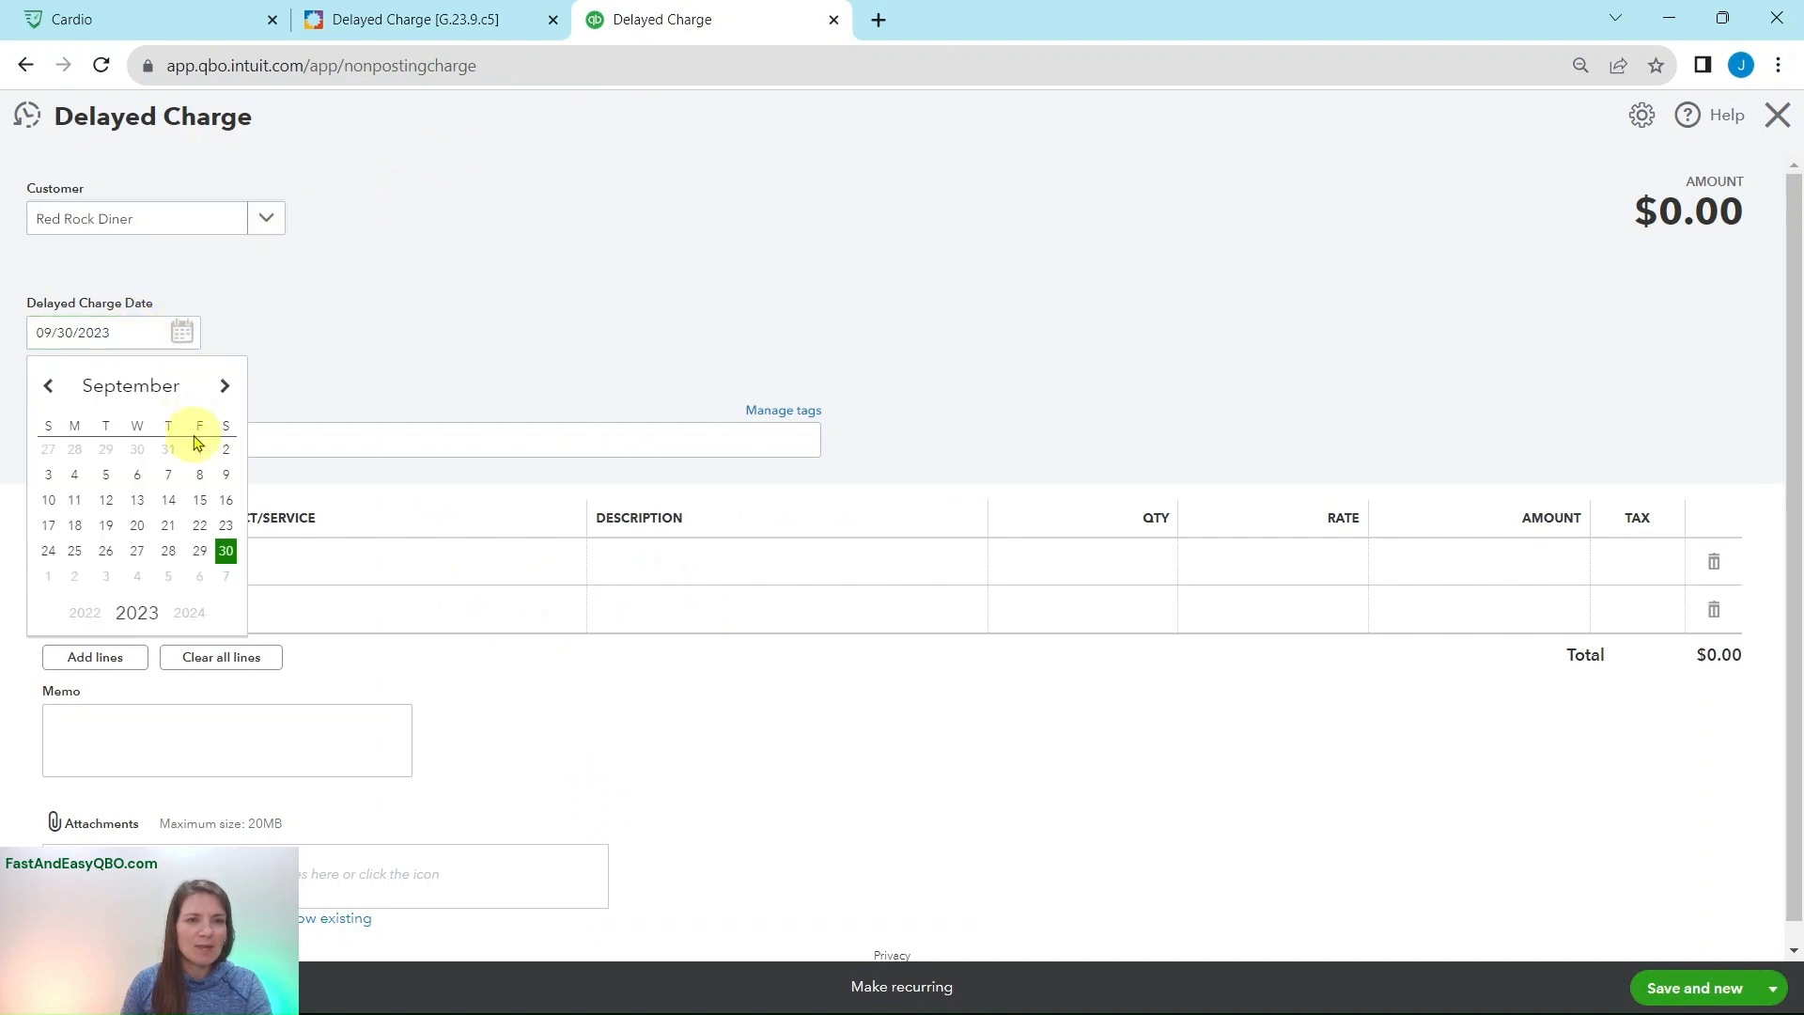
pyautogui.click(200, 524)
# - Check the exercise's product instruction and select Landscaping:Gardening as the product/service on line 1 of the delayed charge
pyautogui.click(395, 18)
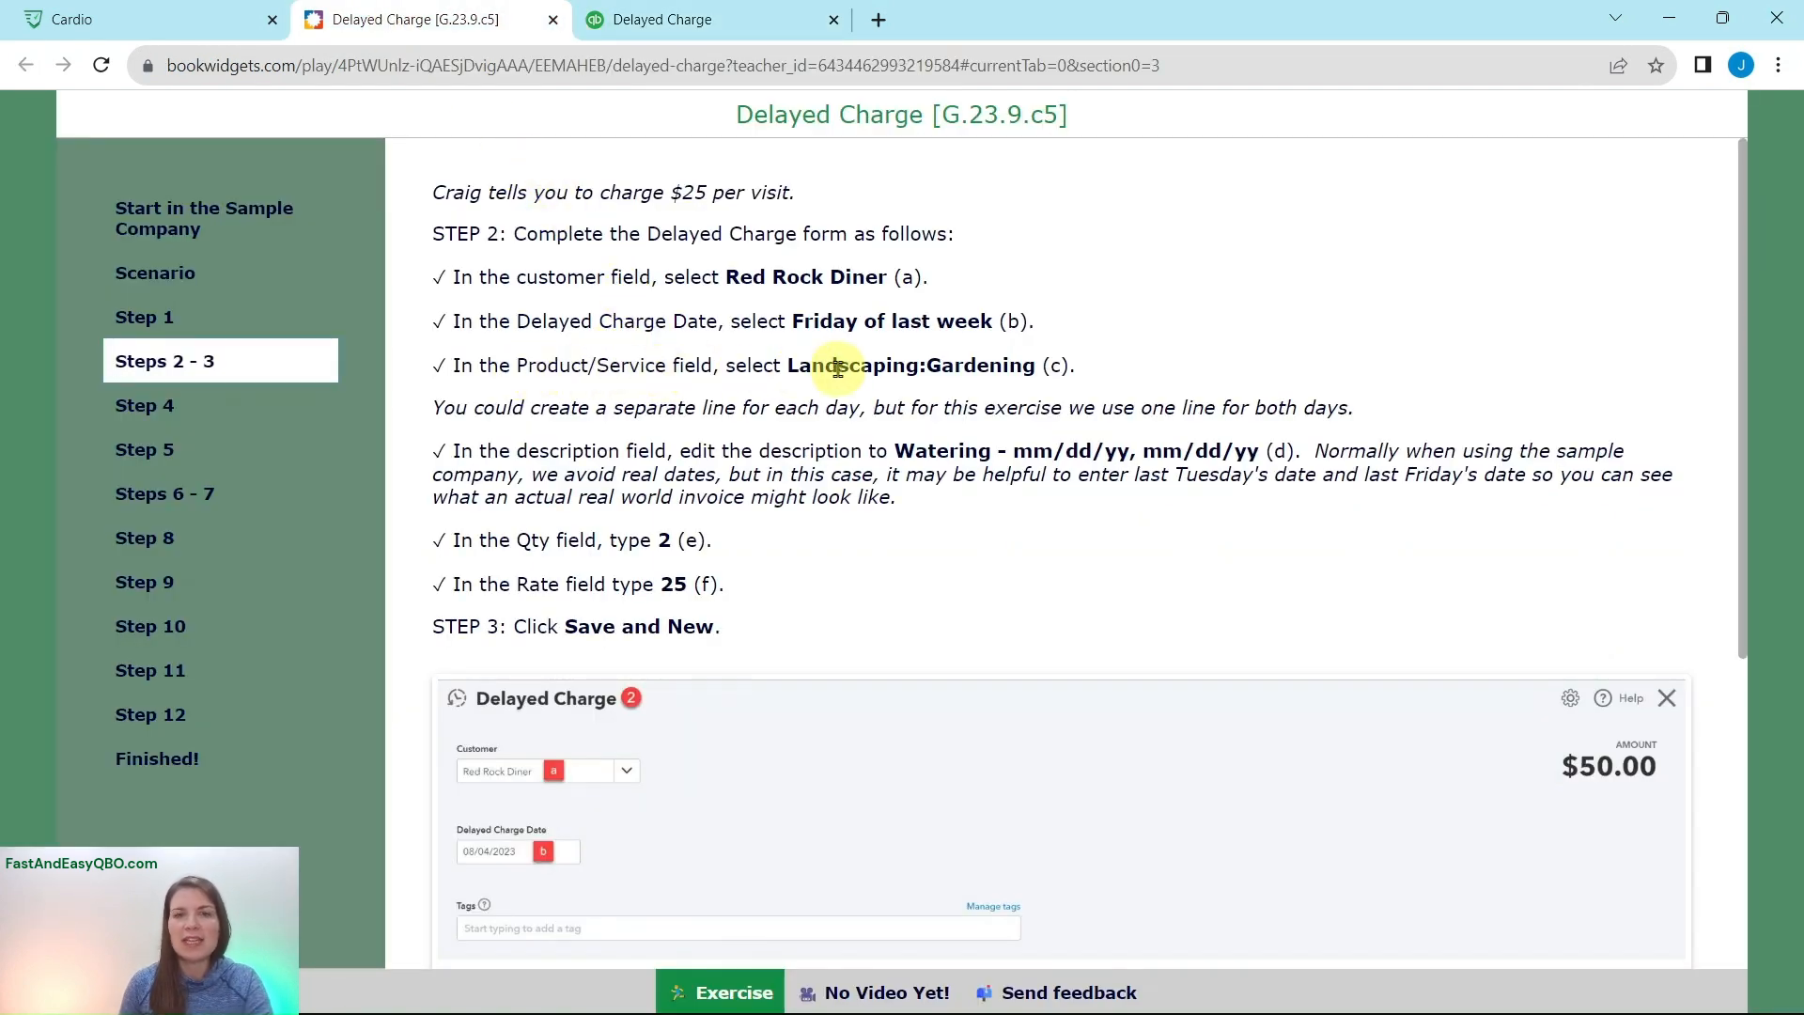
pyautogui.click(686, 44)
pyautogui.click(310, 563)
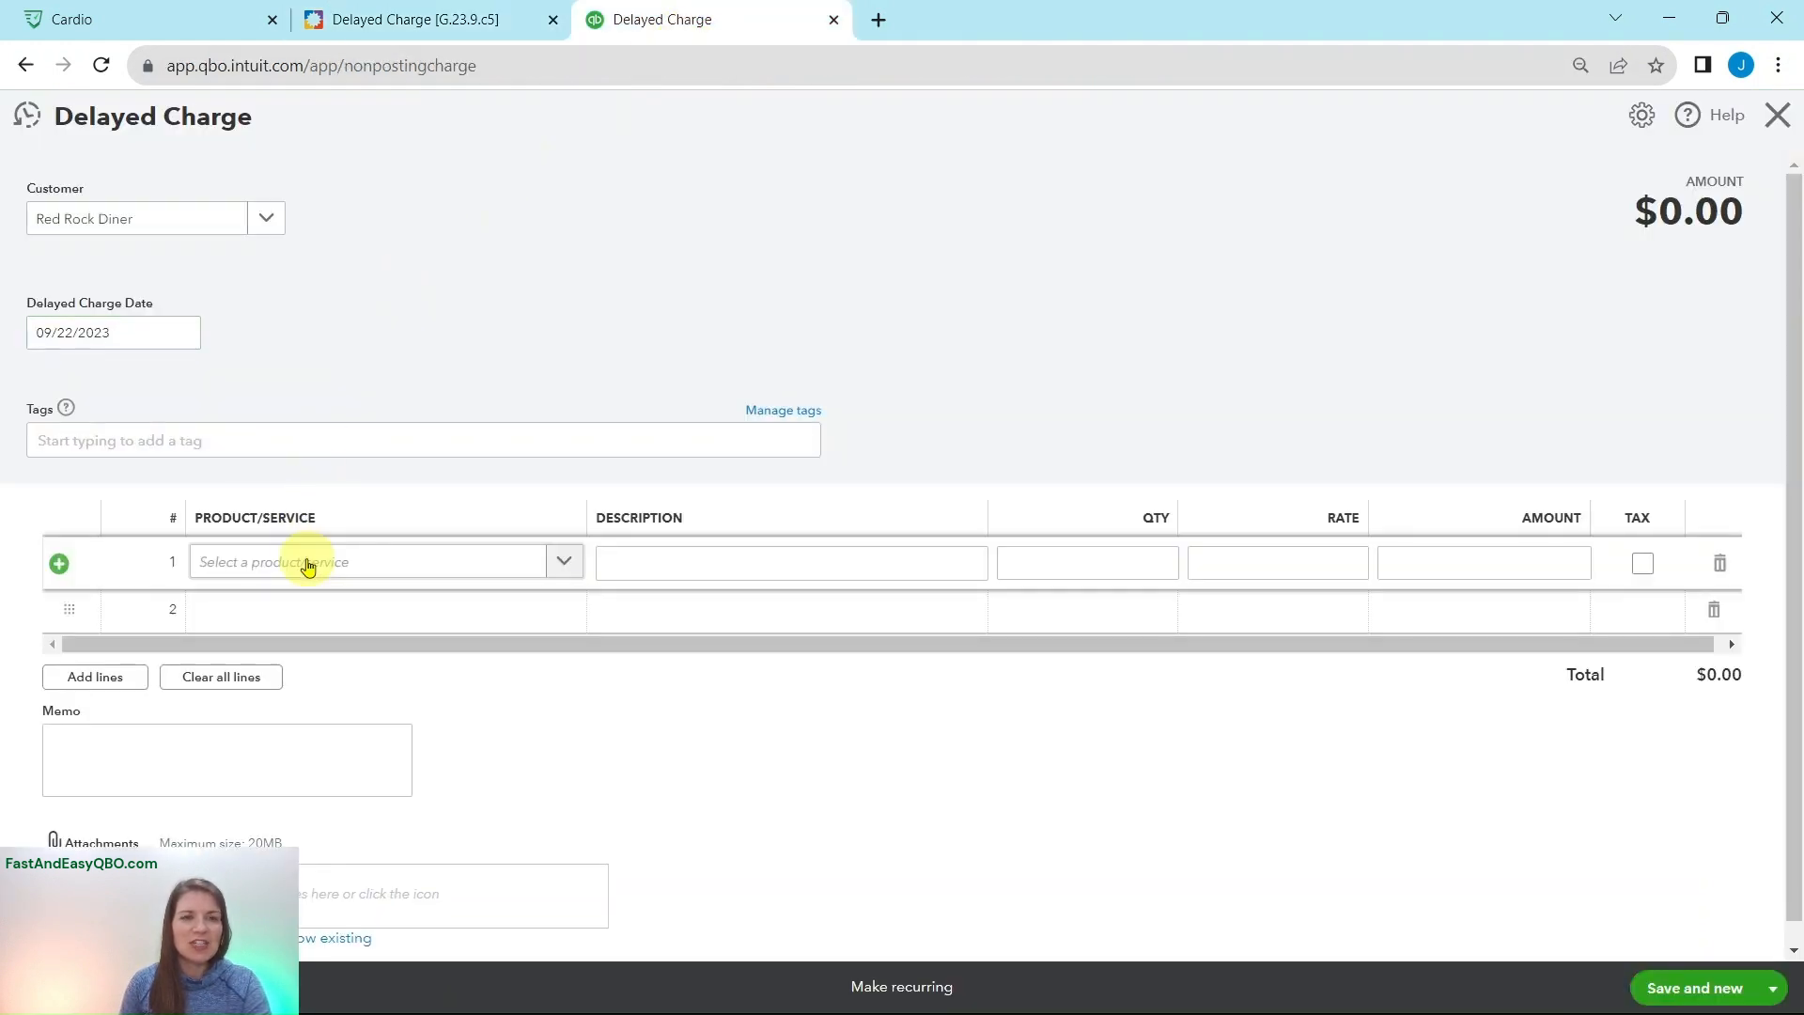
pyautogui.write('gardening')
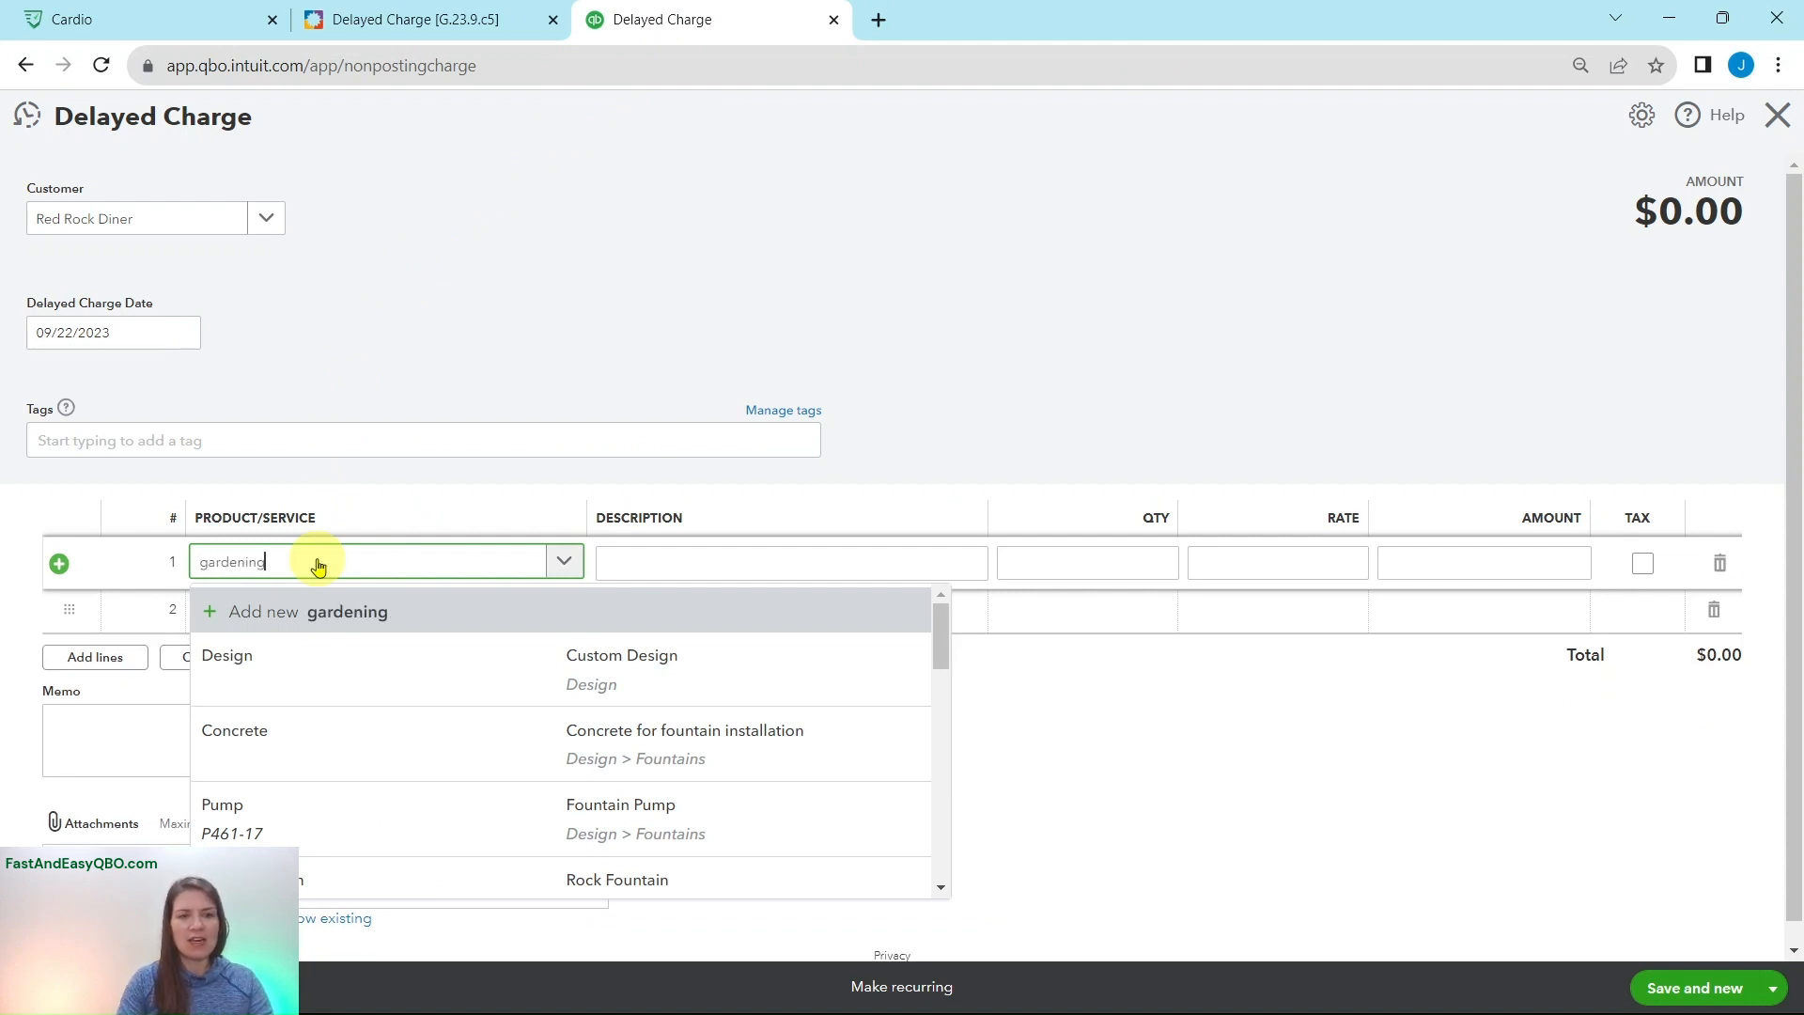
pyautogui.click(371, 676)
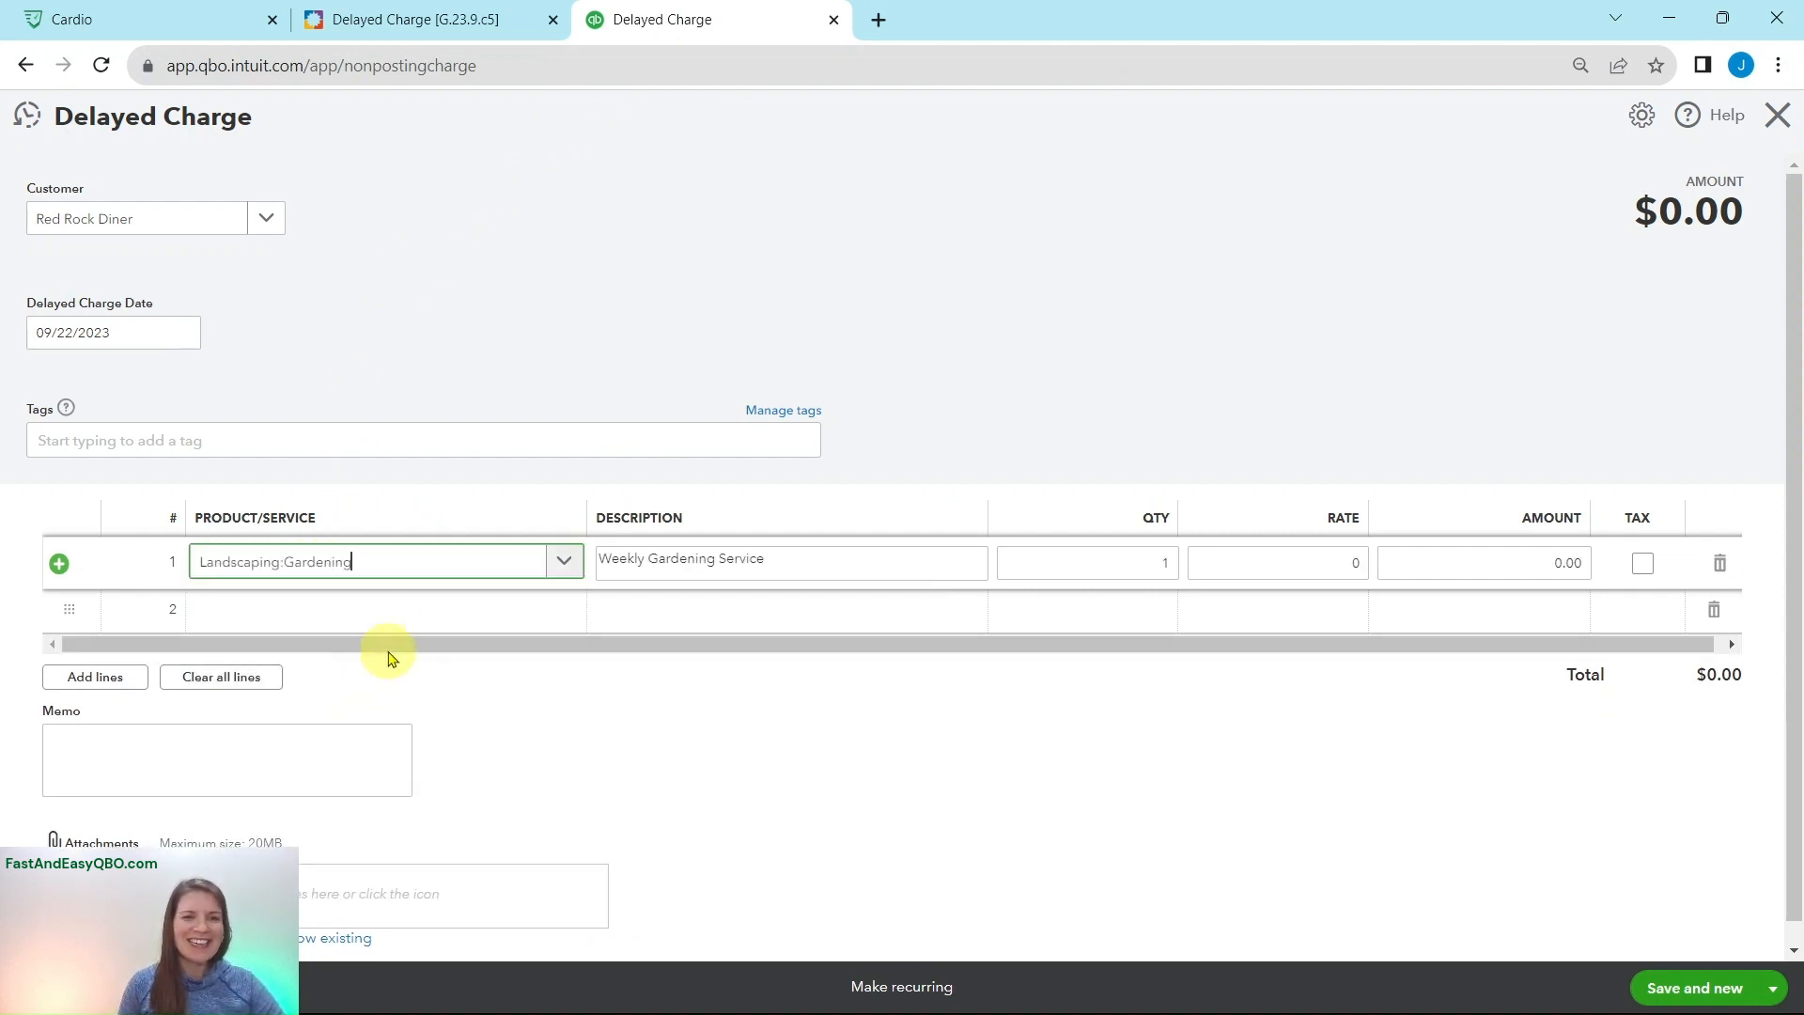
# - Replace the line 1 description with "Watering - mm/dd/yy, mm/dd/yy", following the wording in the exercise
pyautogui.click(403, 13)
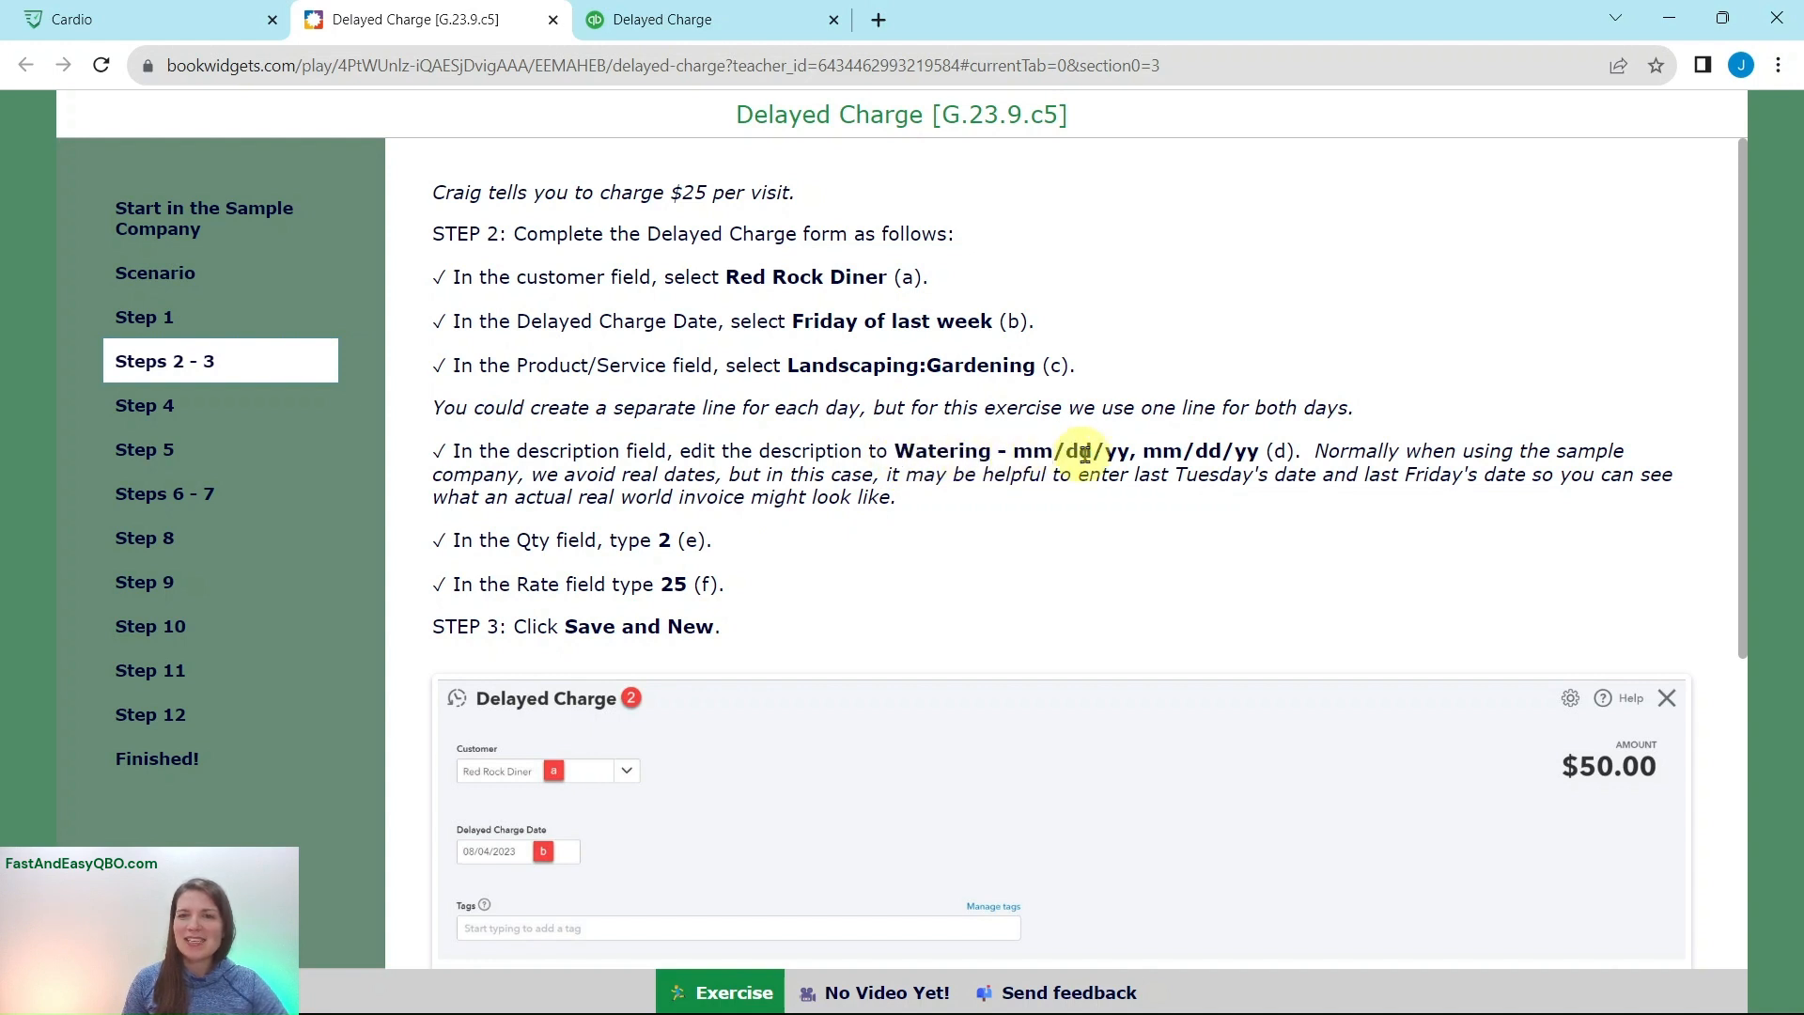
pyautogui.click(723, 21)
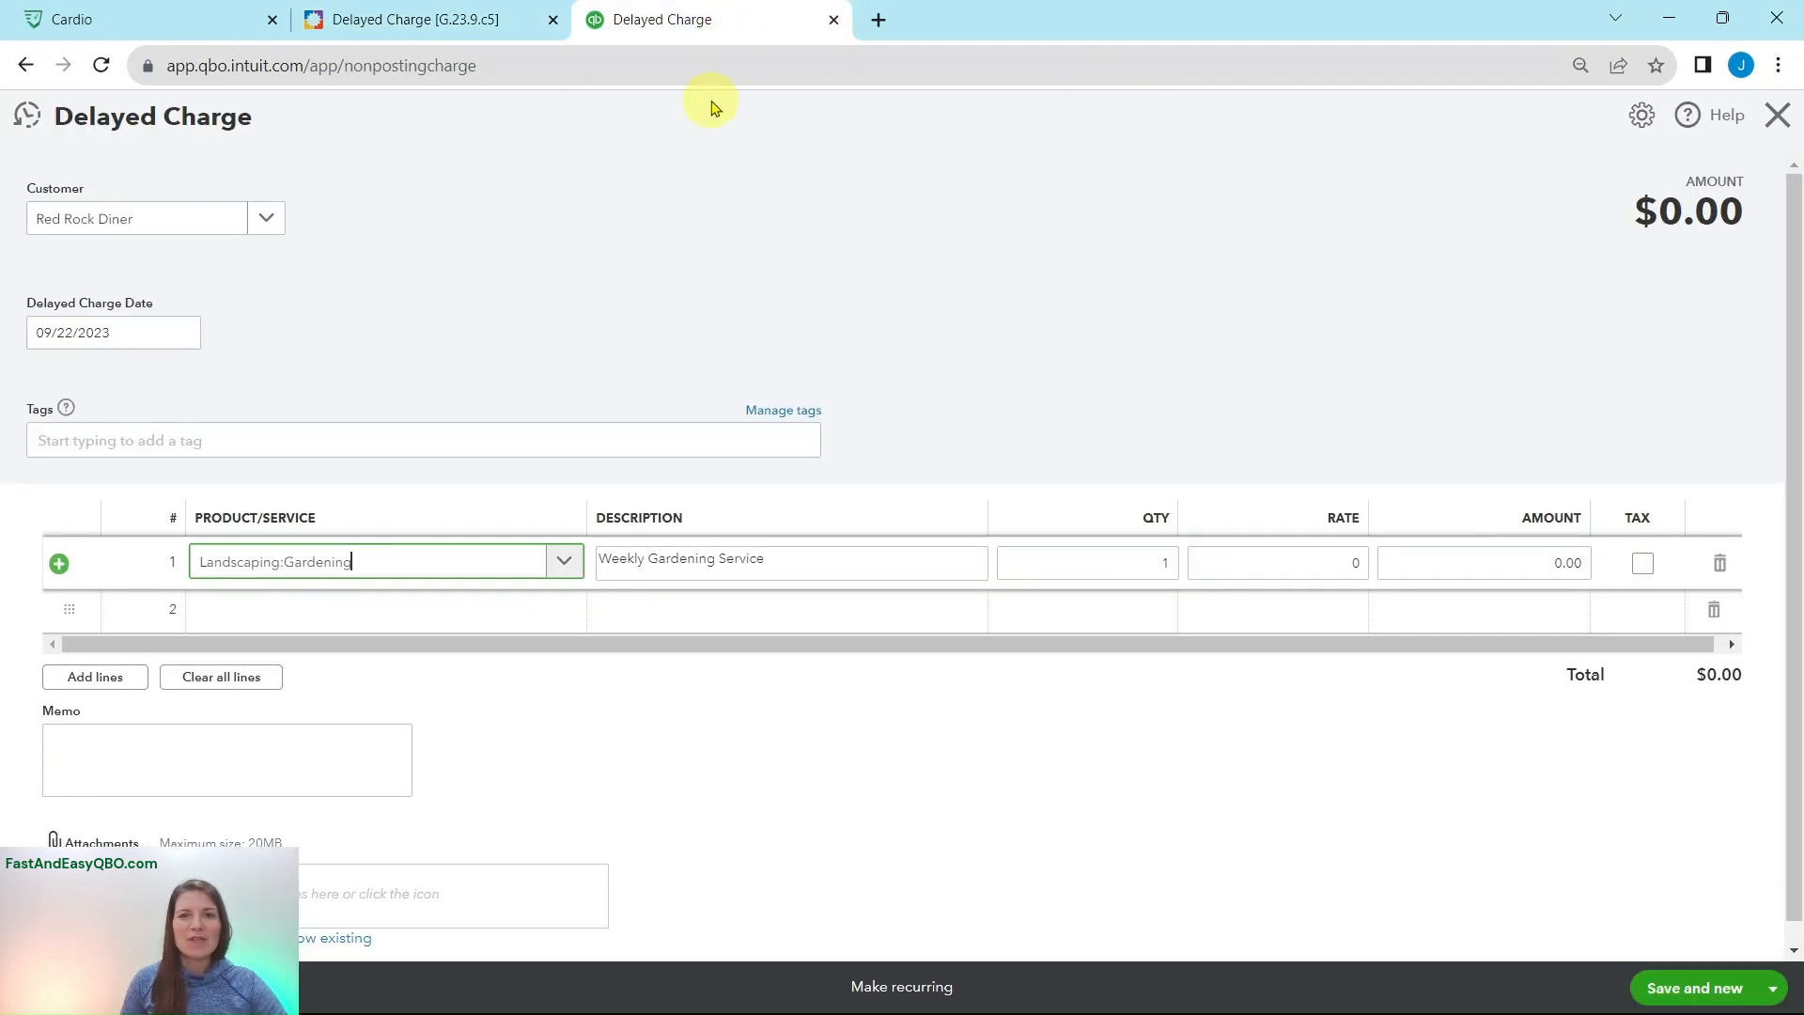
pyautogui.click(745, 558)
pyautogui.moveTo(765, 559); pyautogui.dragTo(598, 567)
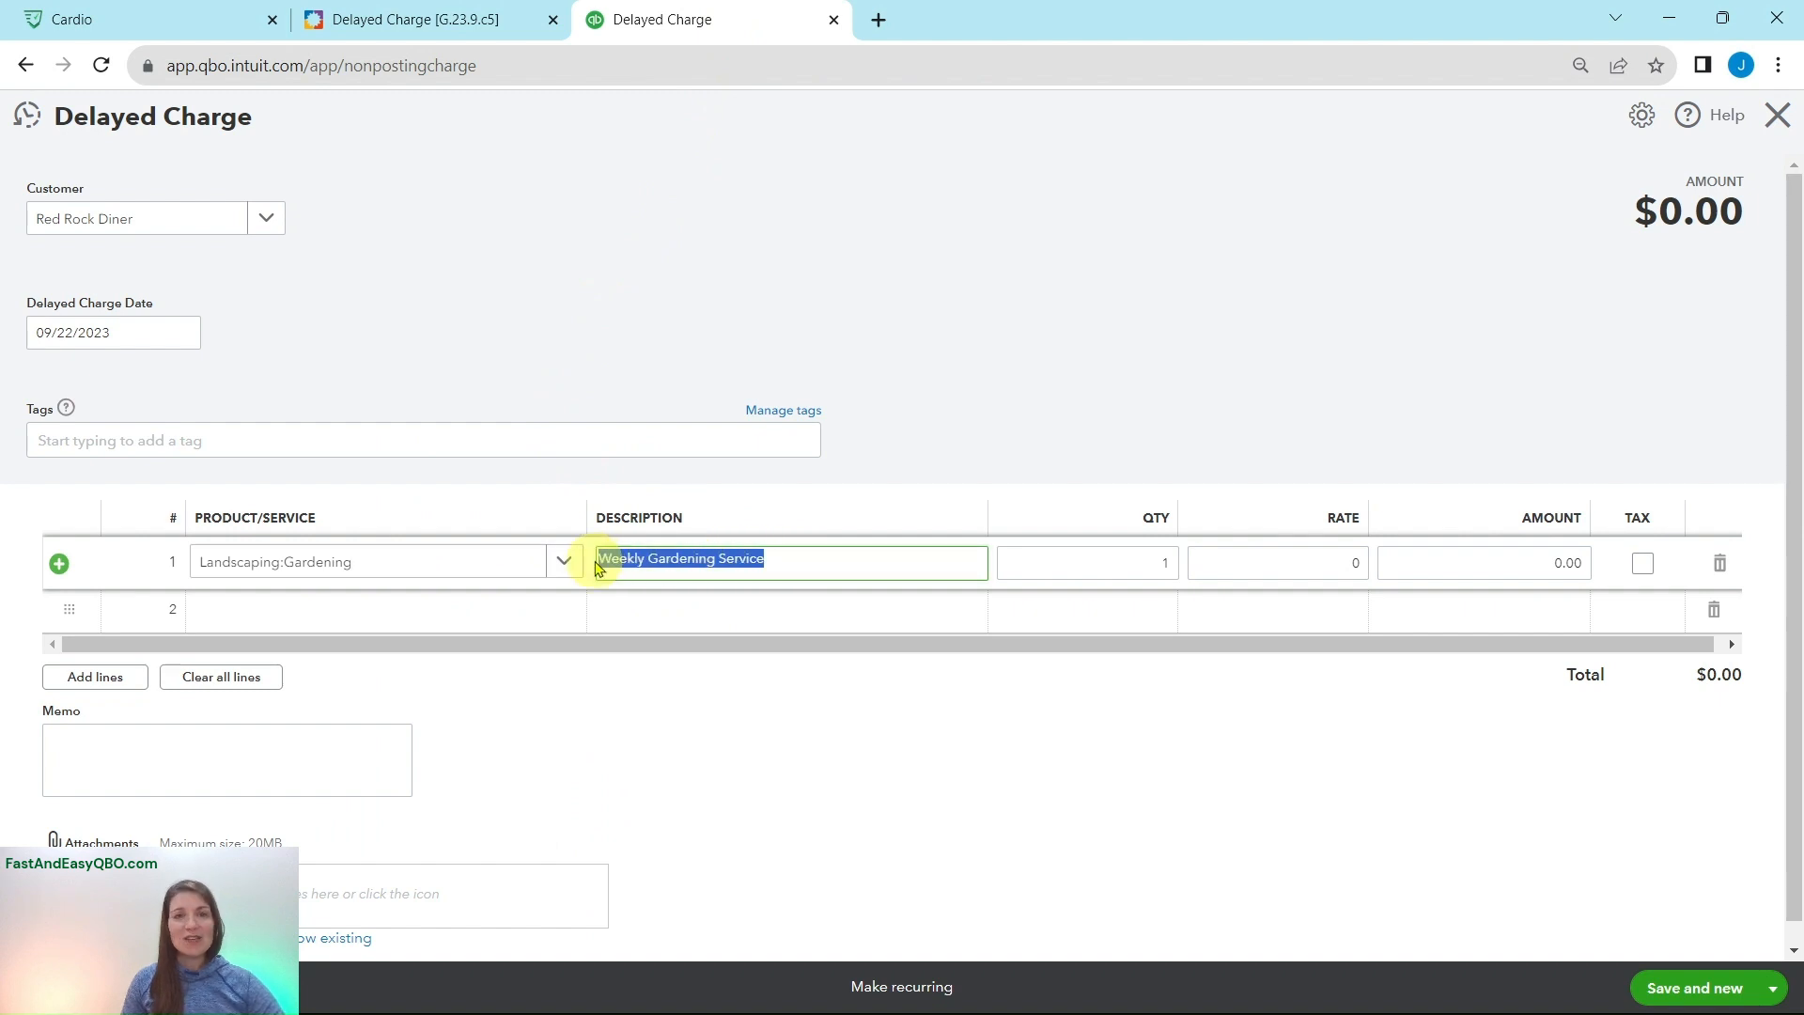
pyautogui.write('W')
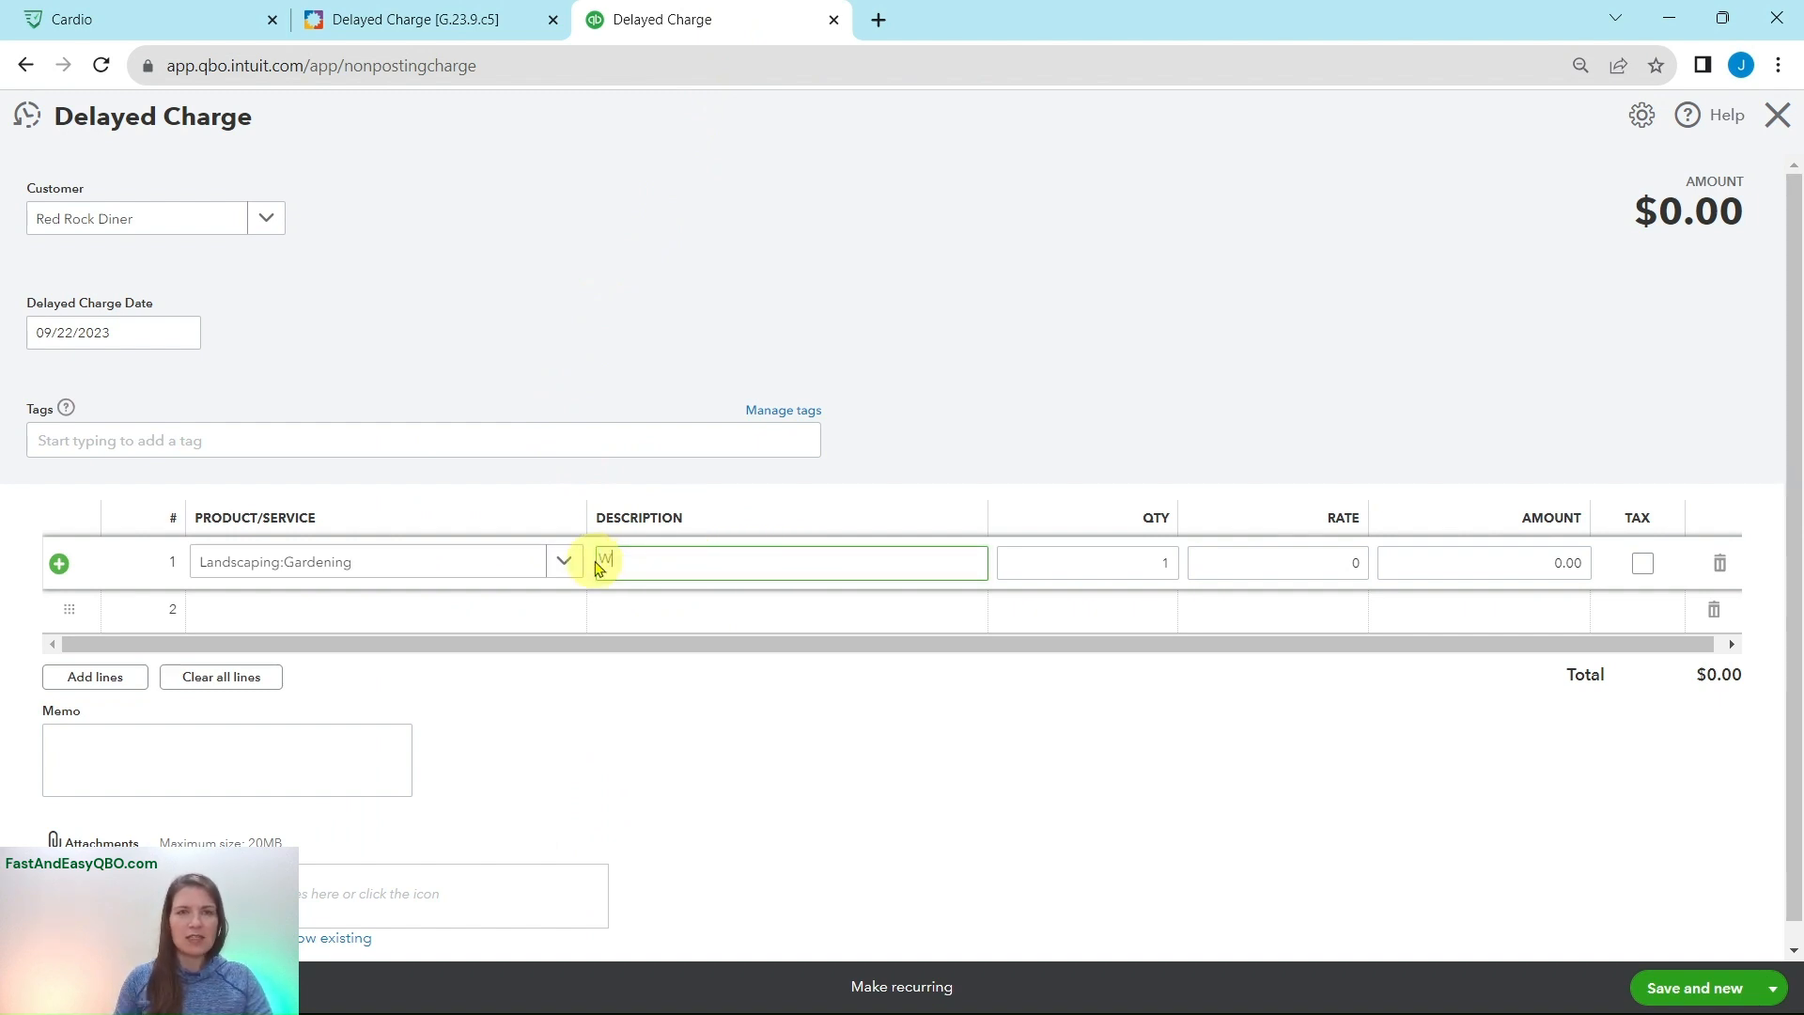
pyautogui.click(413, 19)
pyautogui.click(669, 19)
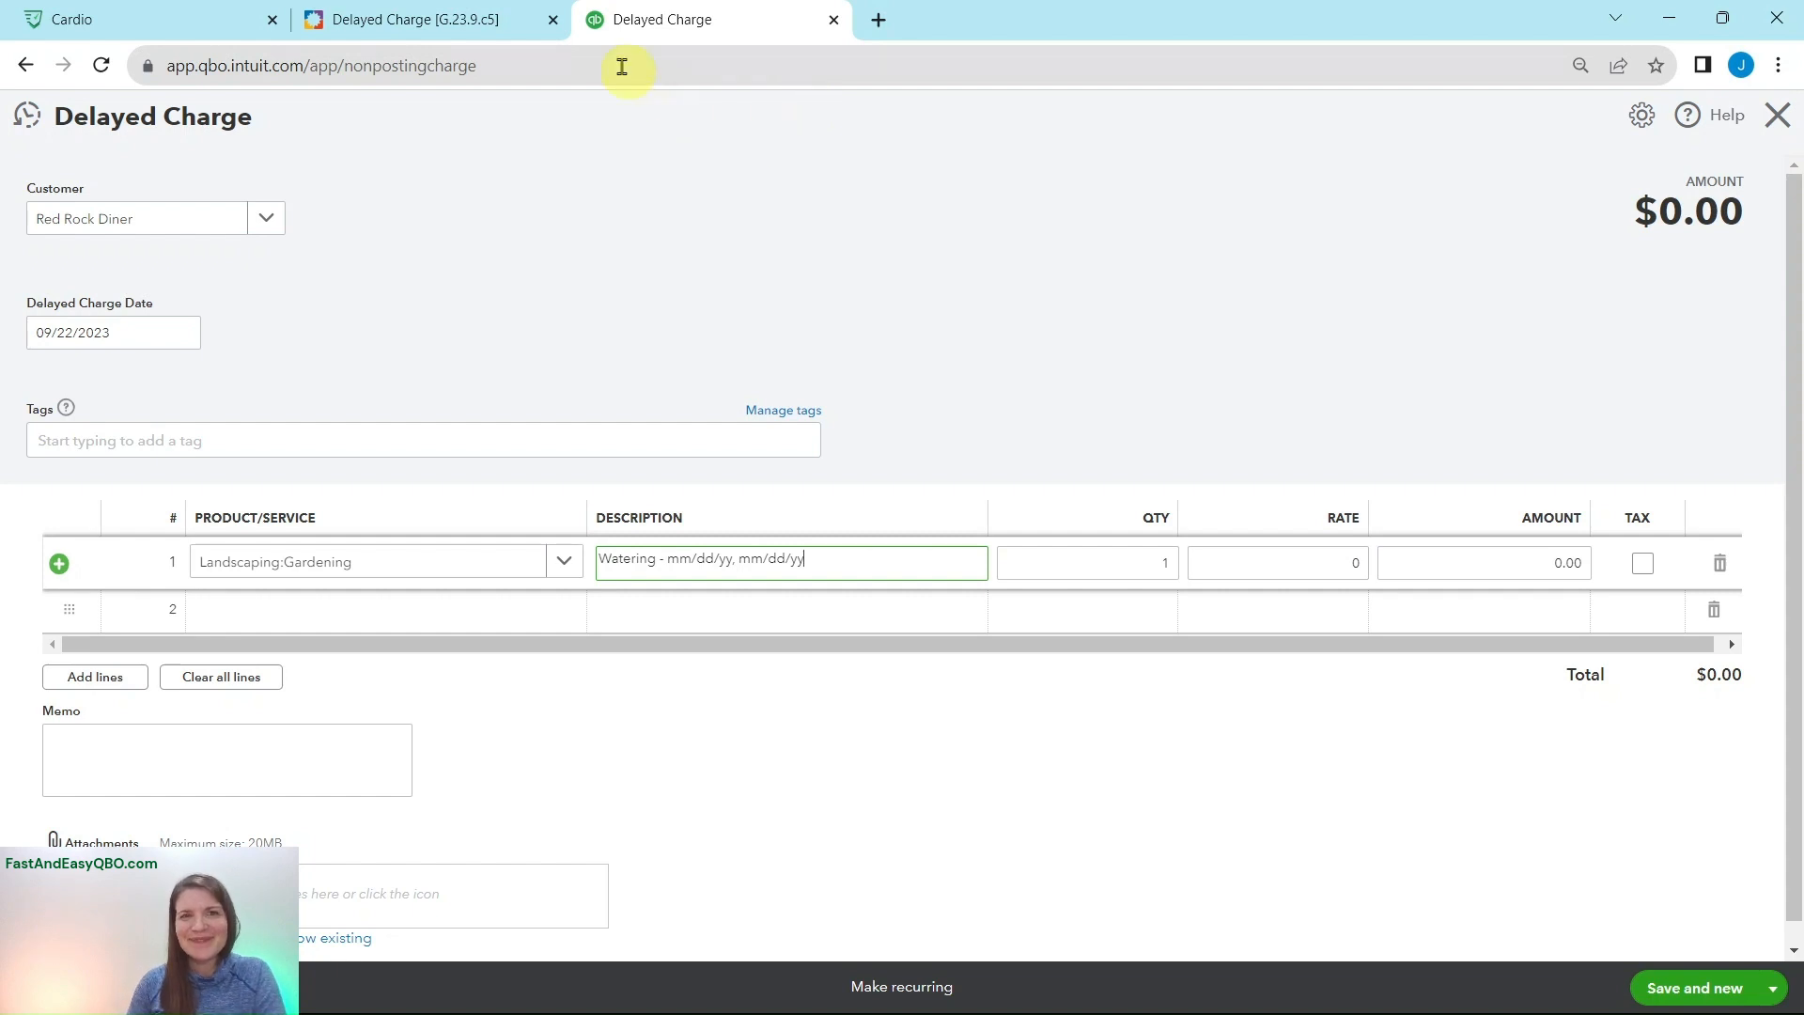
# - Set the gardening line's quantity to 2 and its rate to 25, as instructed in the exercise
pyautogui.click(455, 19)
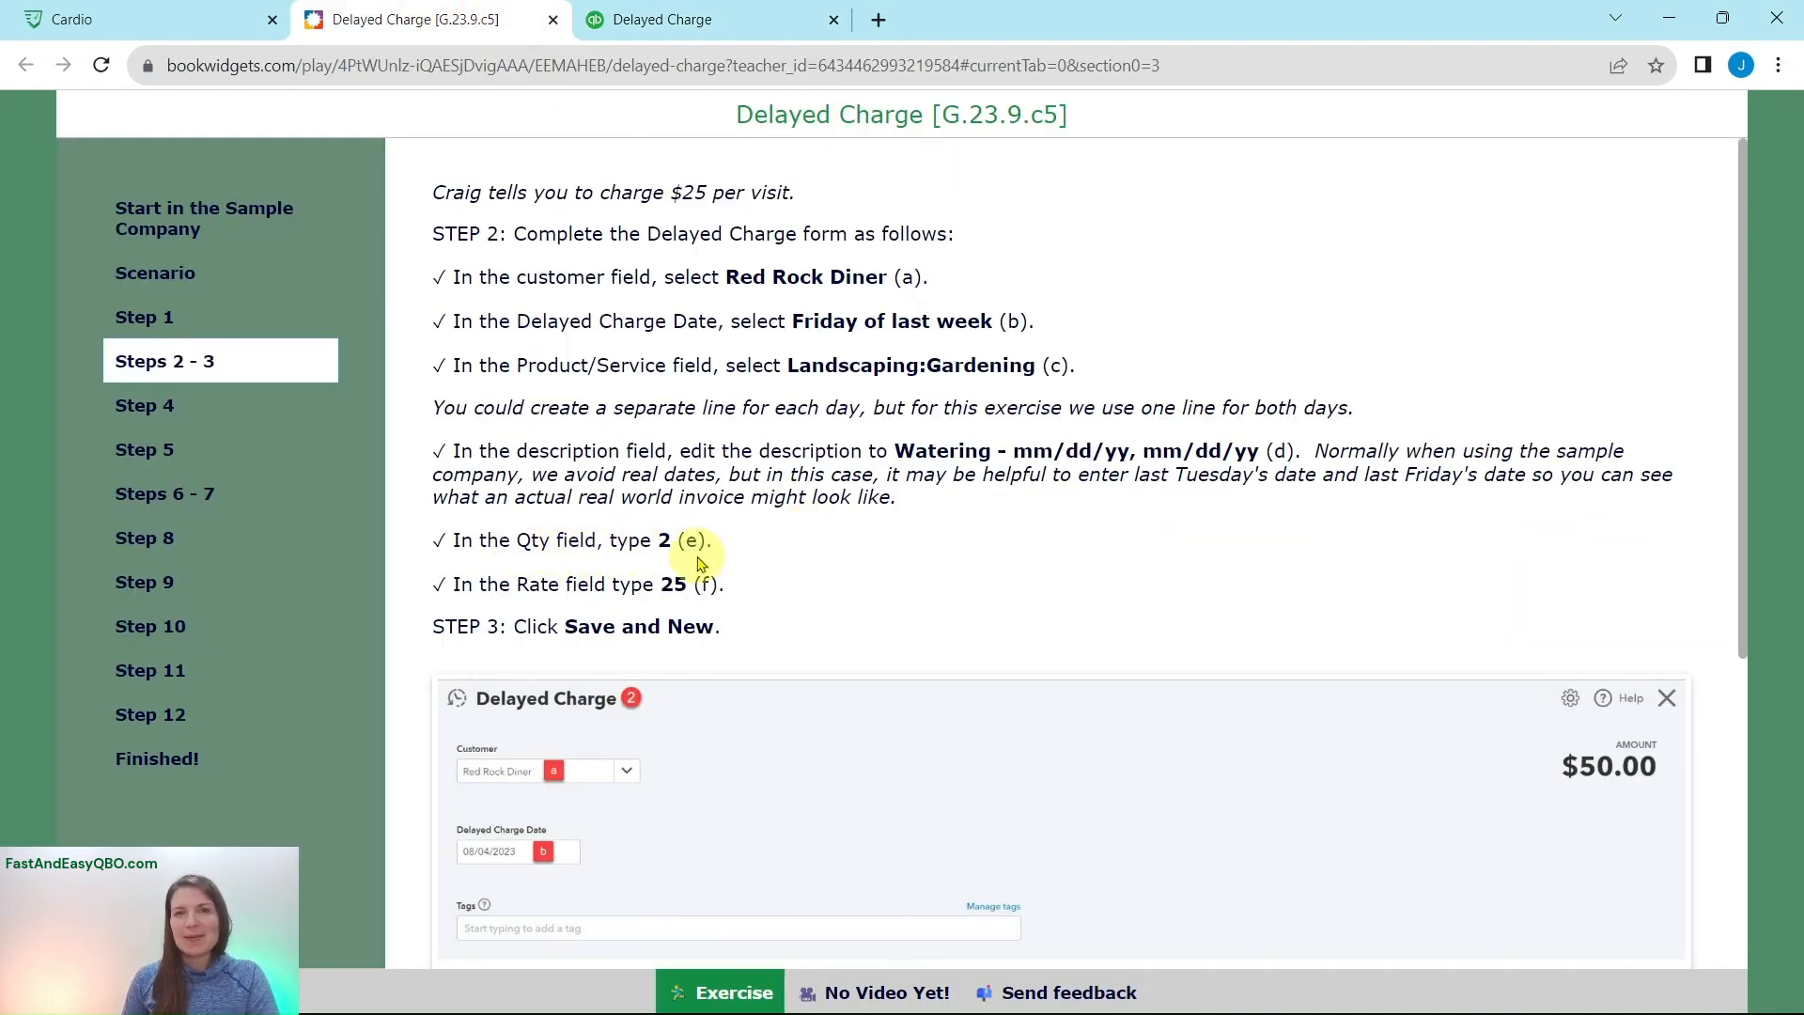
pyautogui.click(700, 23)
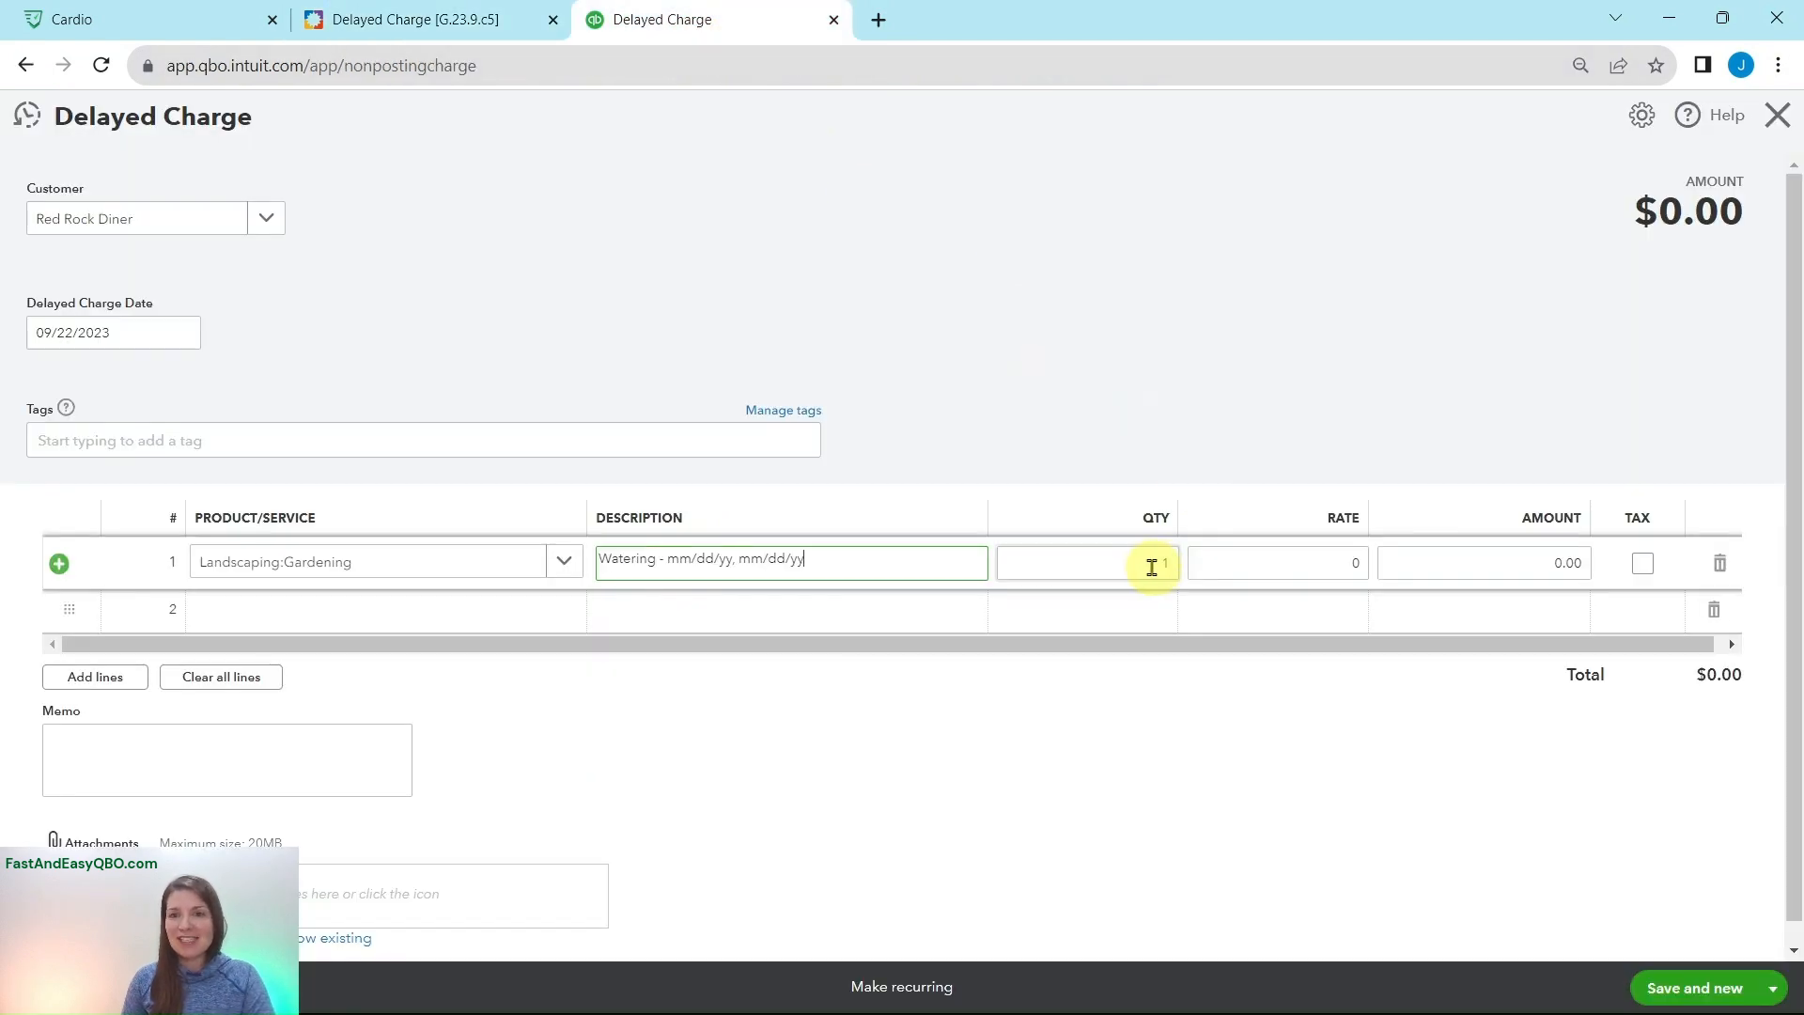
pyautogui.click(1165, 564)
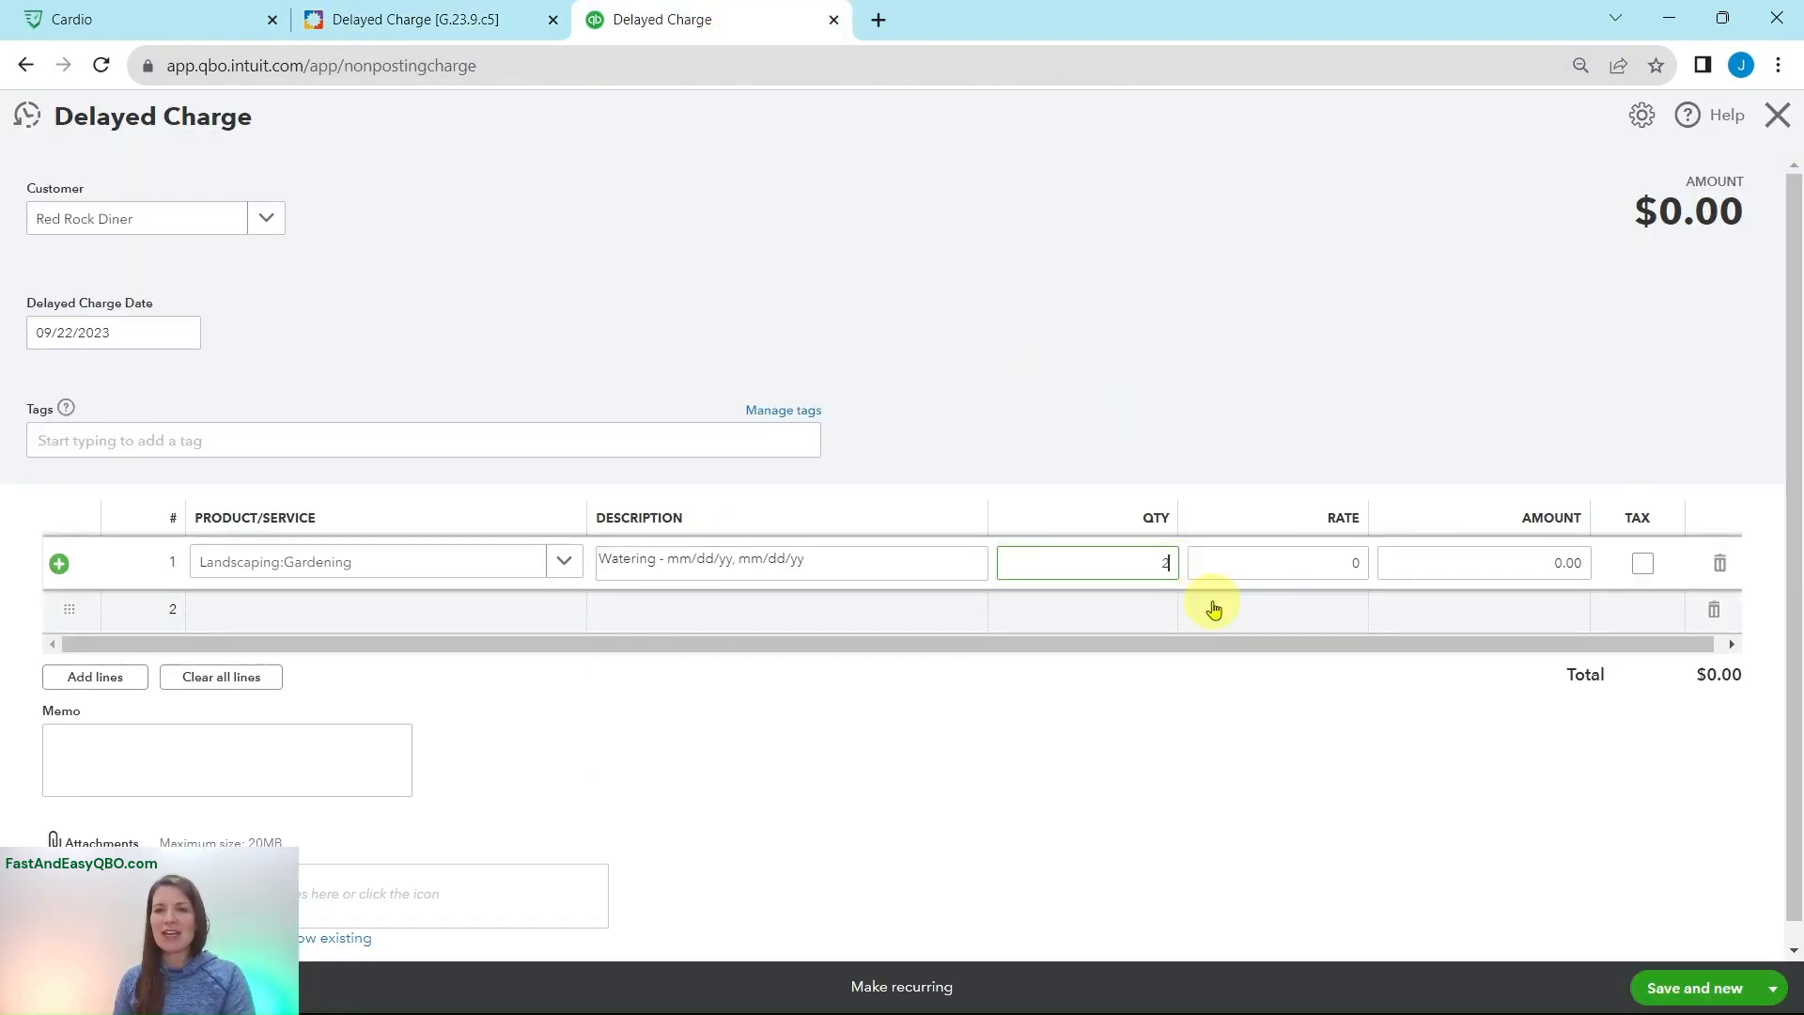
pyautogui.click(484, 28)
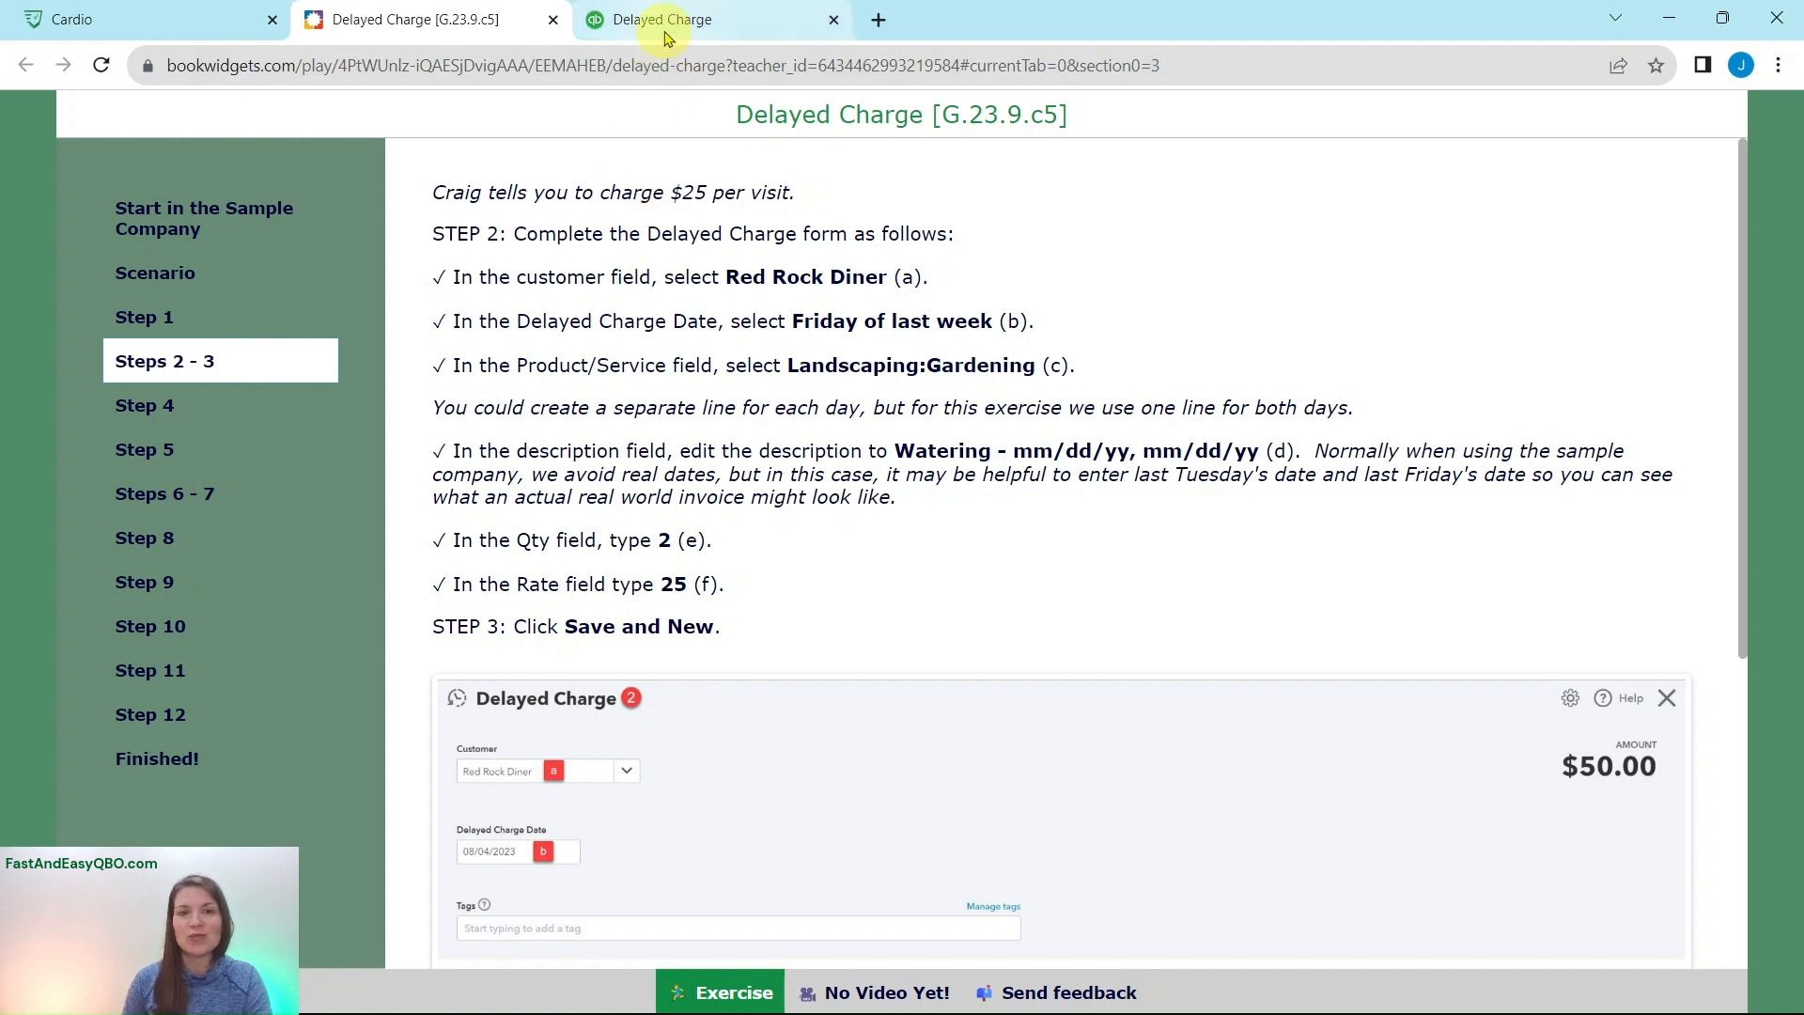
pyautogui.click(664, 38)
pyautogui.click(1362, 561)
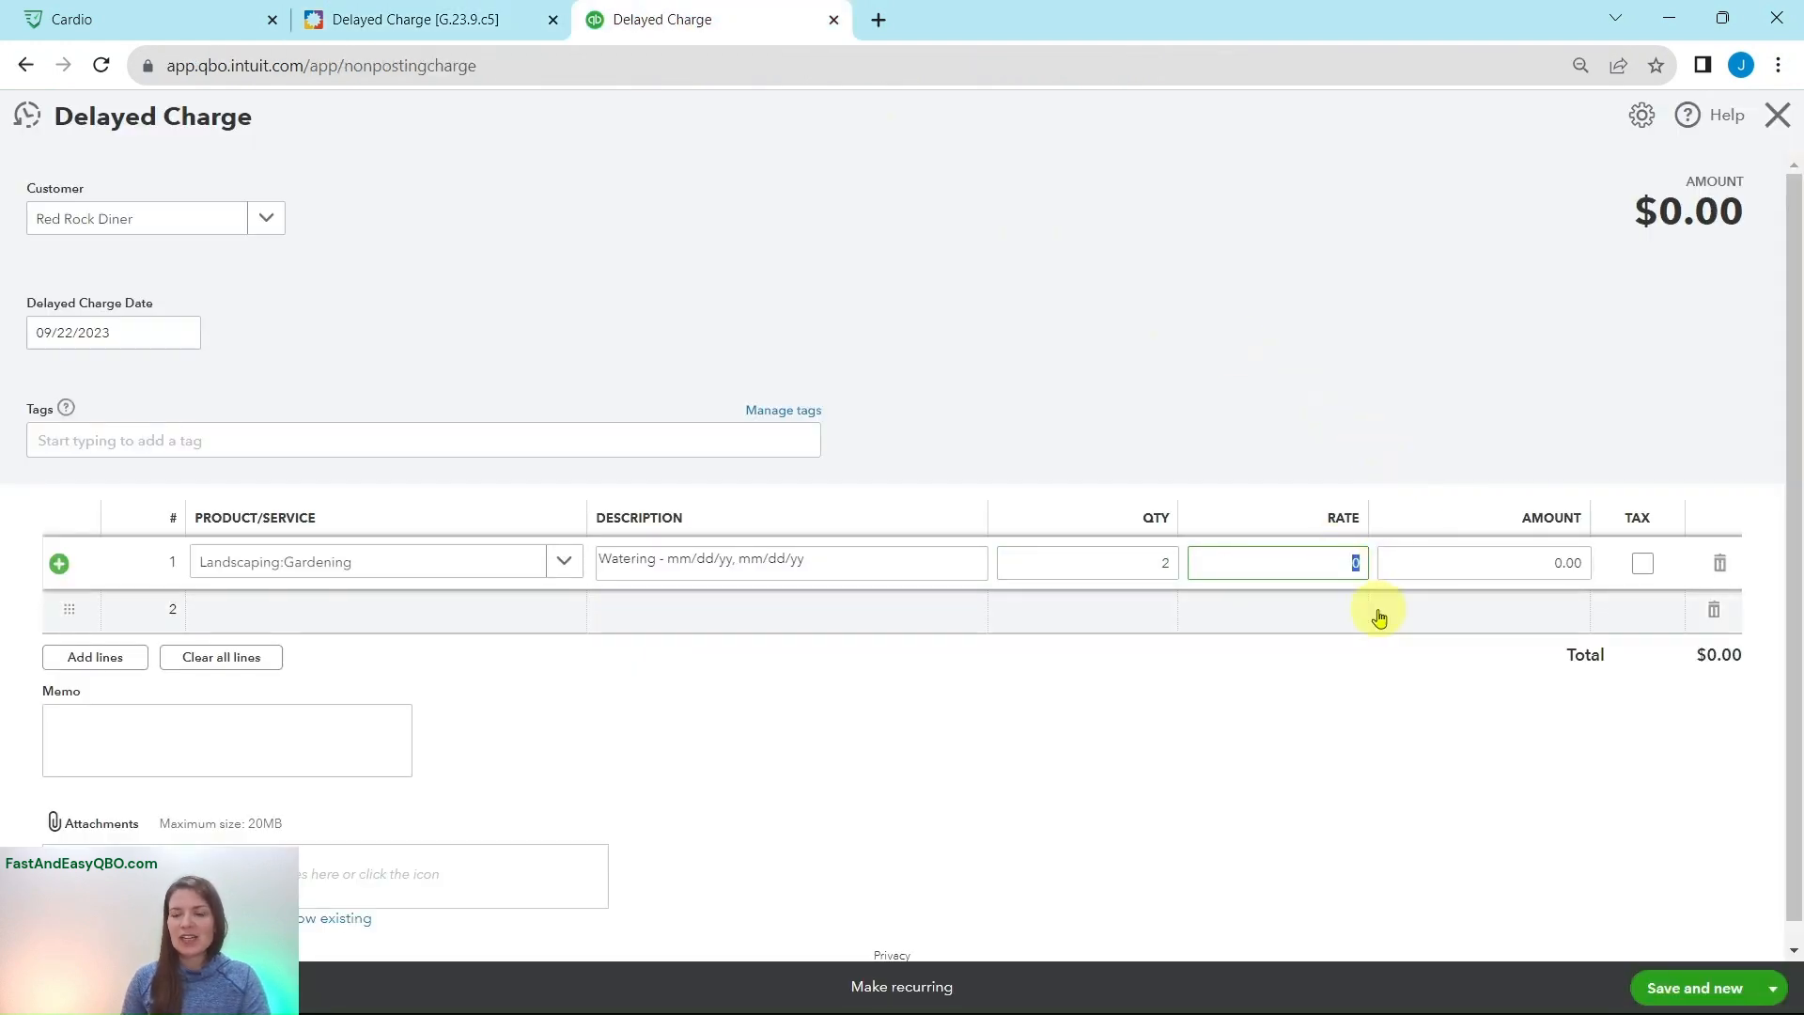
pyautogui.write('2')
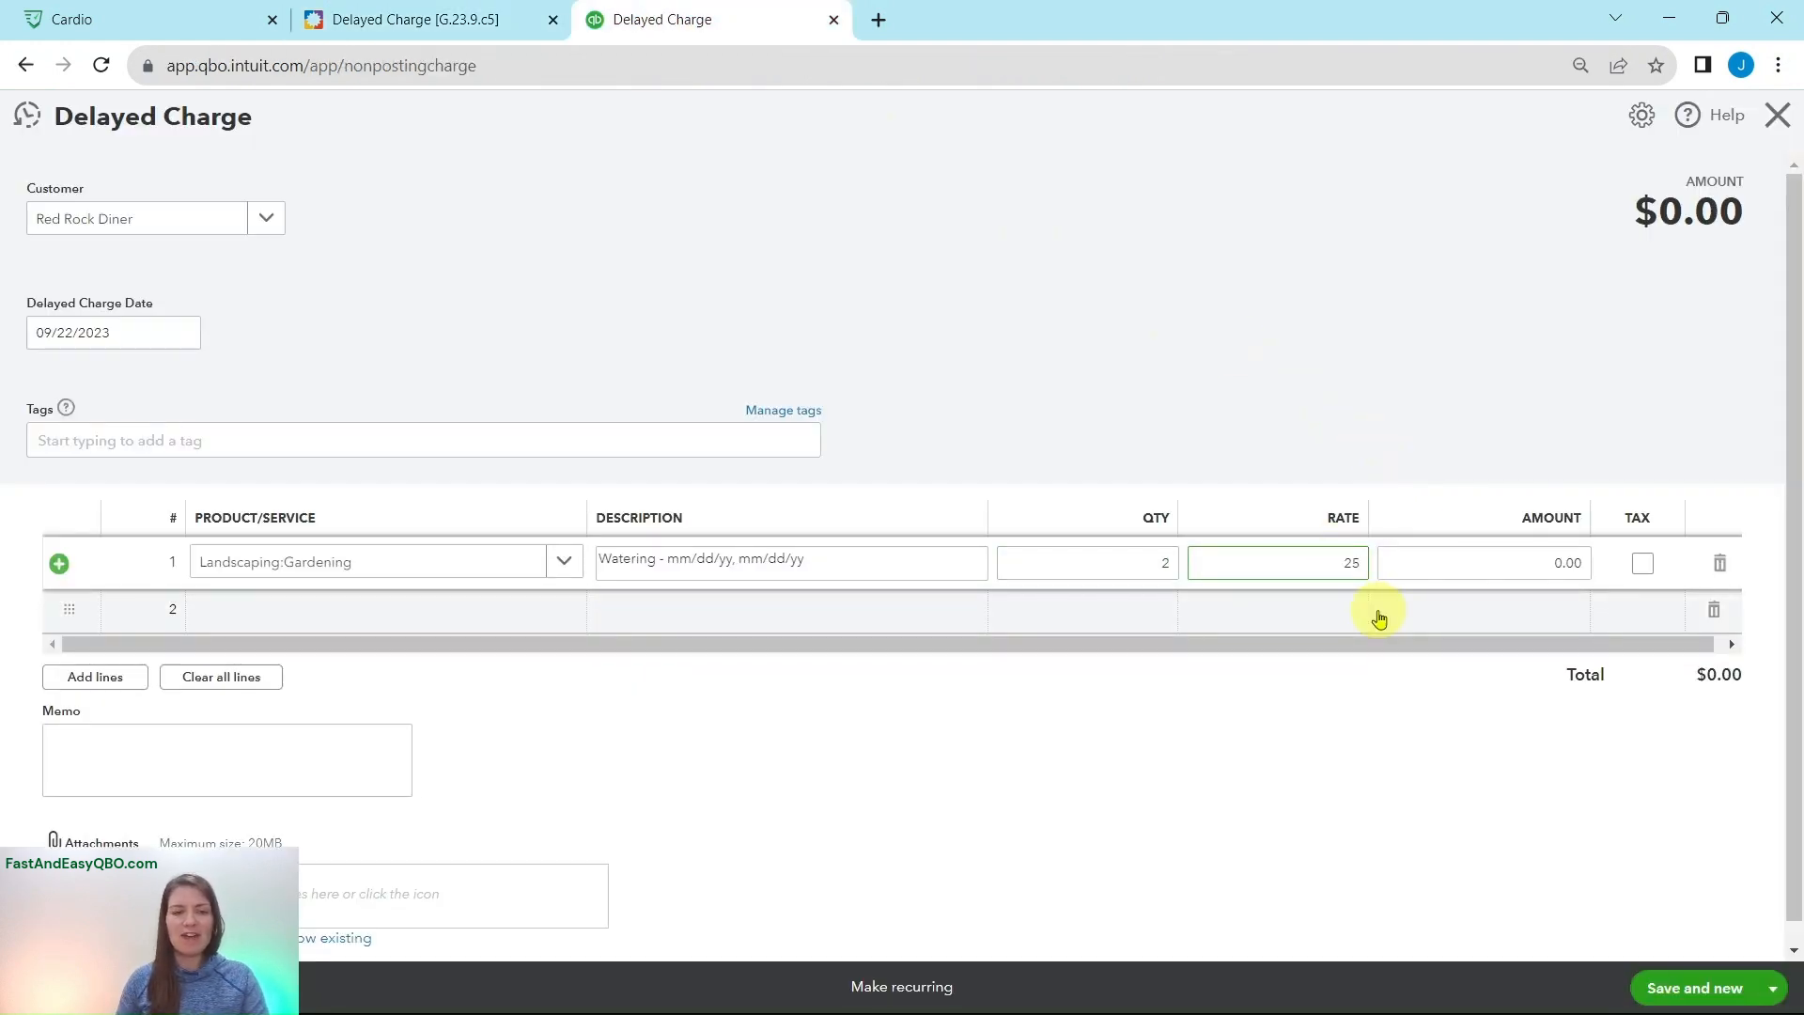
# - Complete the line 1 rate of 25 and save the delayed charge with a new blank one opened, as the exercise instructs
pyautogui.write('5')
pyautogui.click(1503, 562)
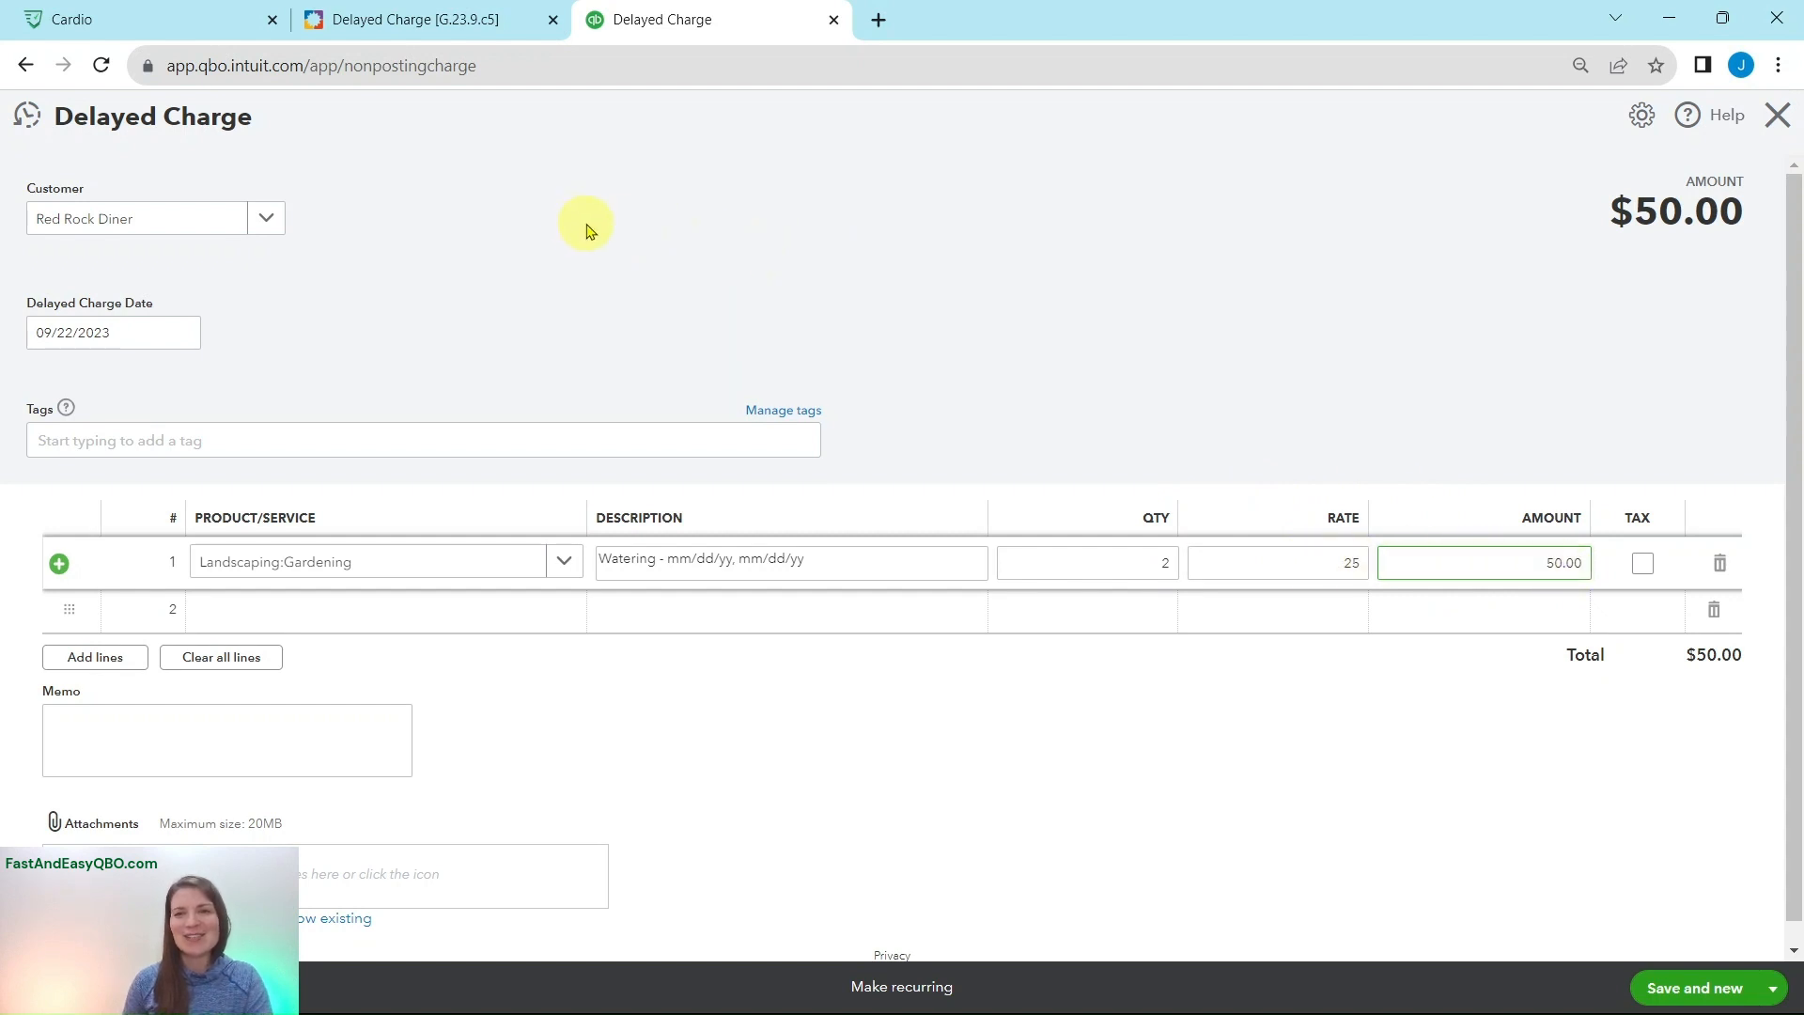
pyautogui.click(432, 28)
pyautogui.scroll(-3, 653, 476)
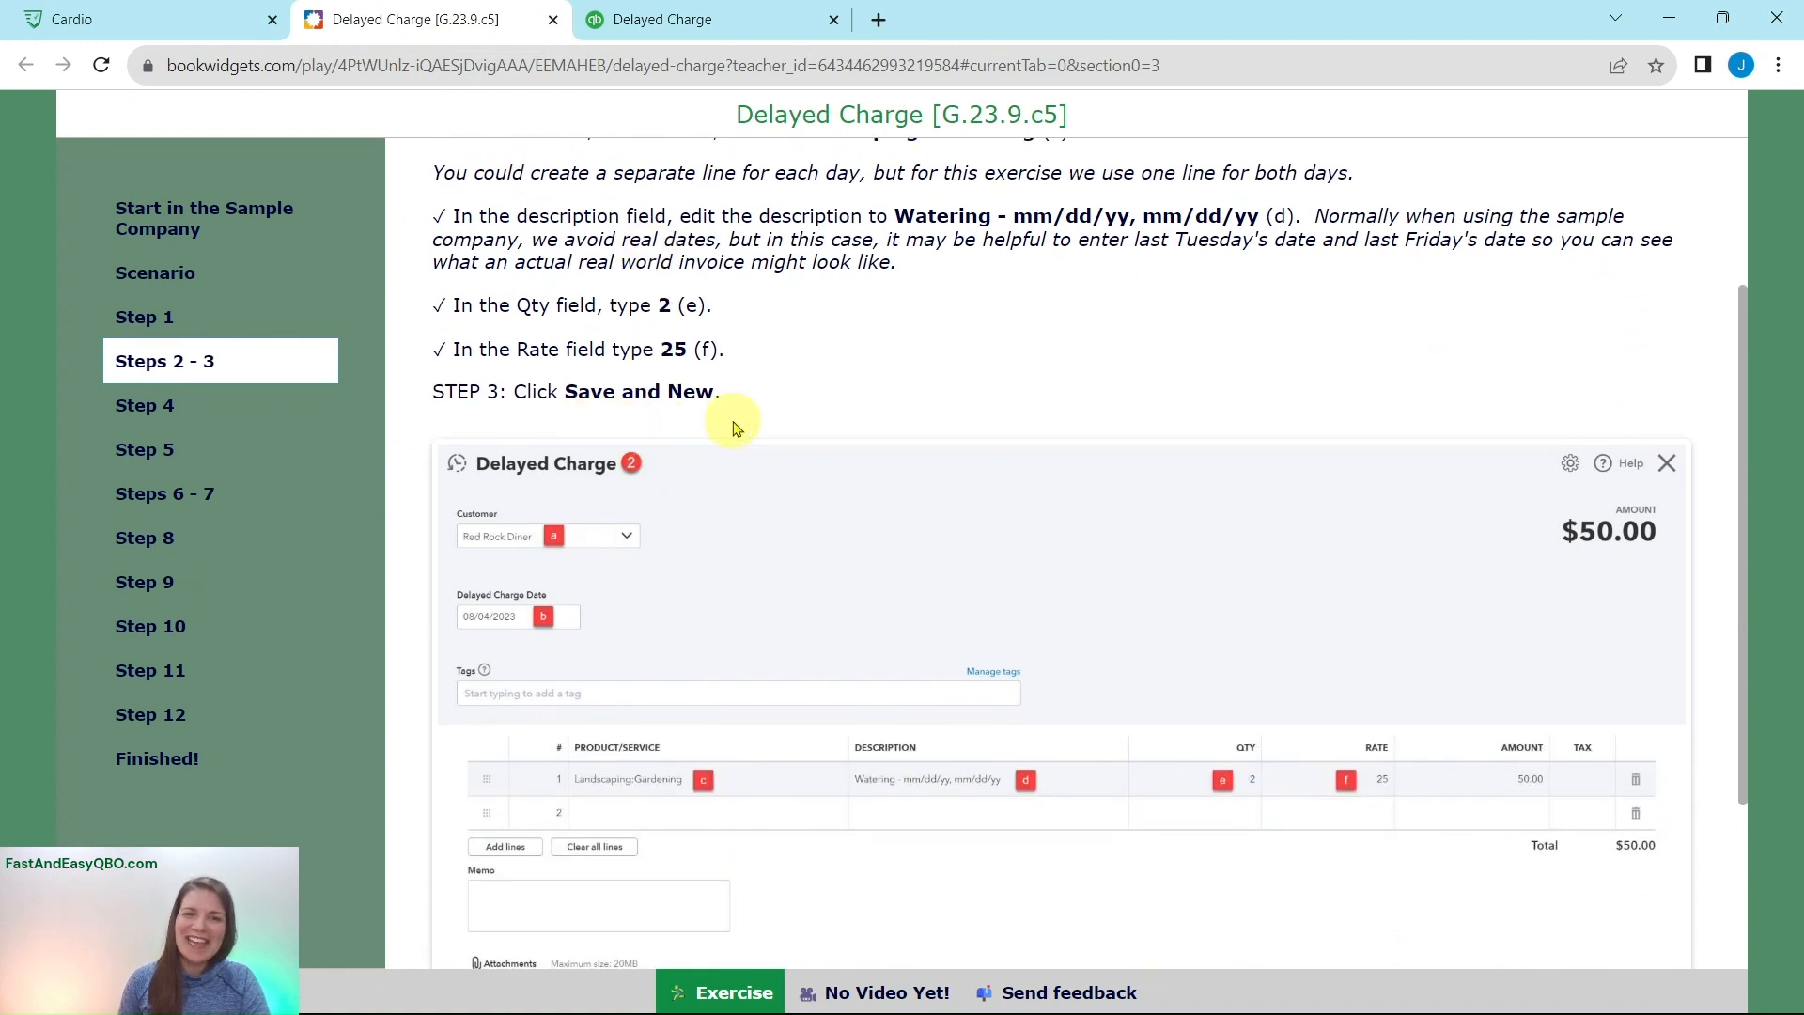
pyautogui.scroll(-2, 734, 416)
pyautogui.click(669, 18)
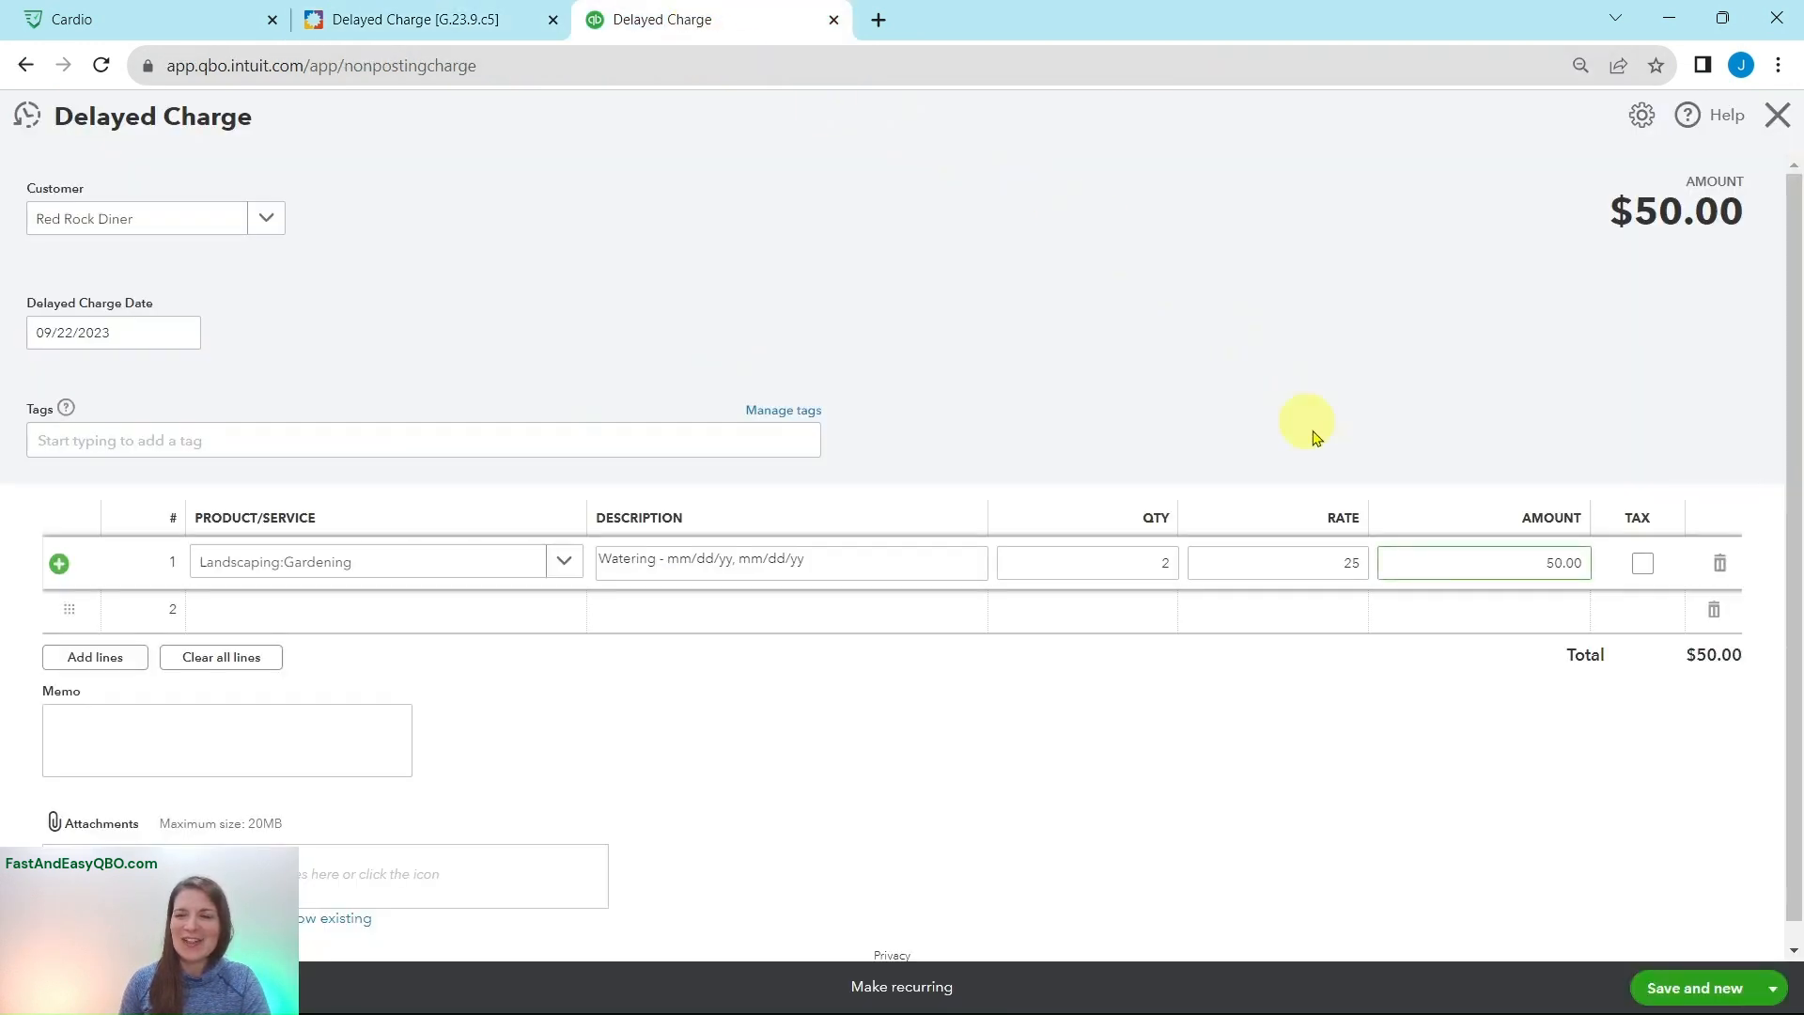
pyautogui.click(1712, 988)
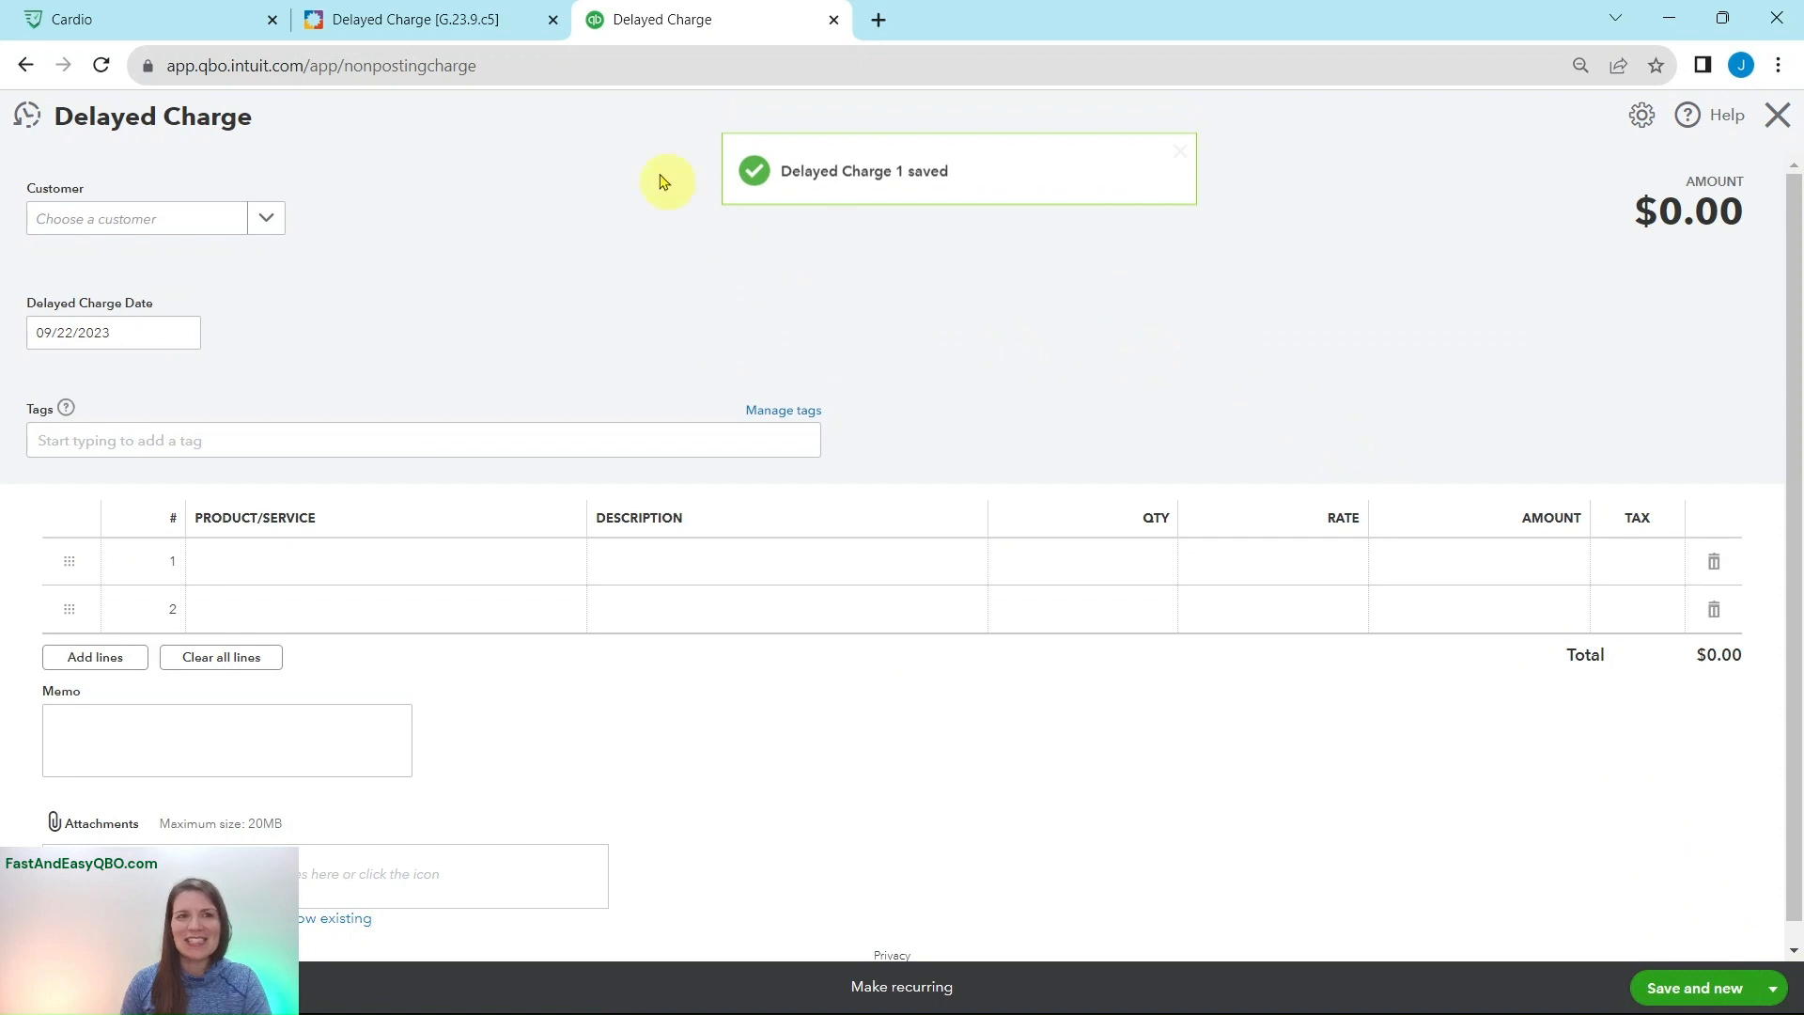
# - Check the exercise's Step 4 and select Red Rock Diner as the customer on the new delayed charge
pyautogui.click(456, 36)
pyautogui.click(191, 407)
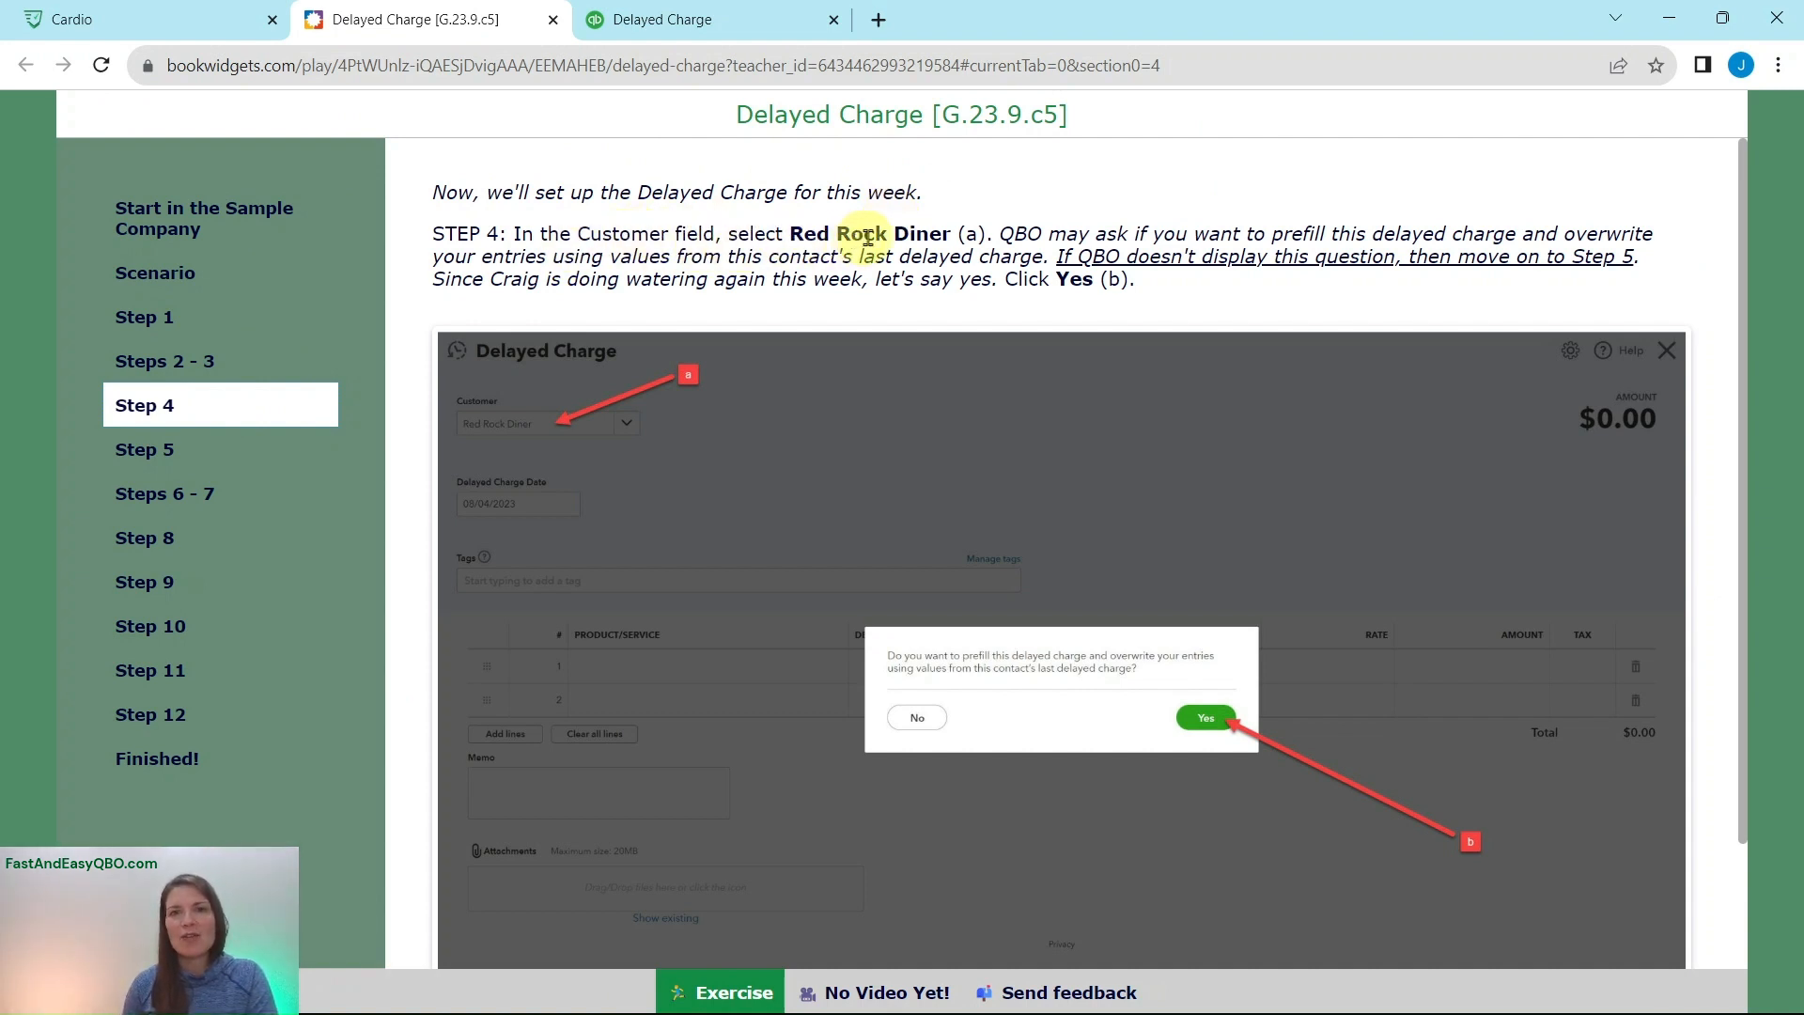
pyautogui.click(728, 27)
pyautogui.click(178, 221)
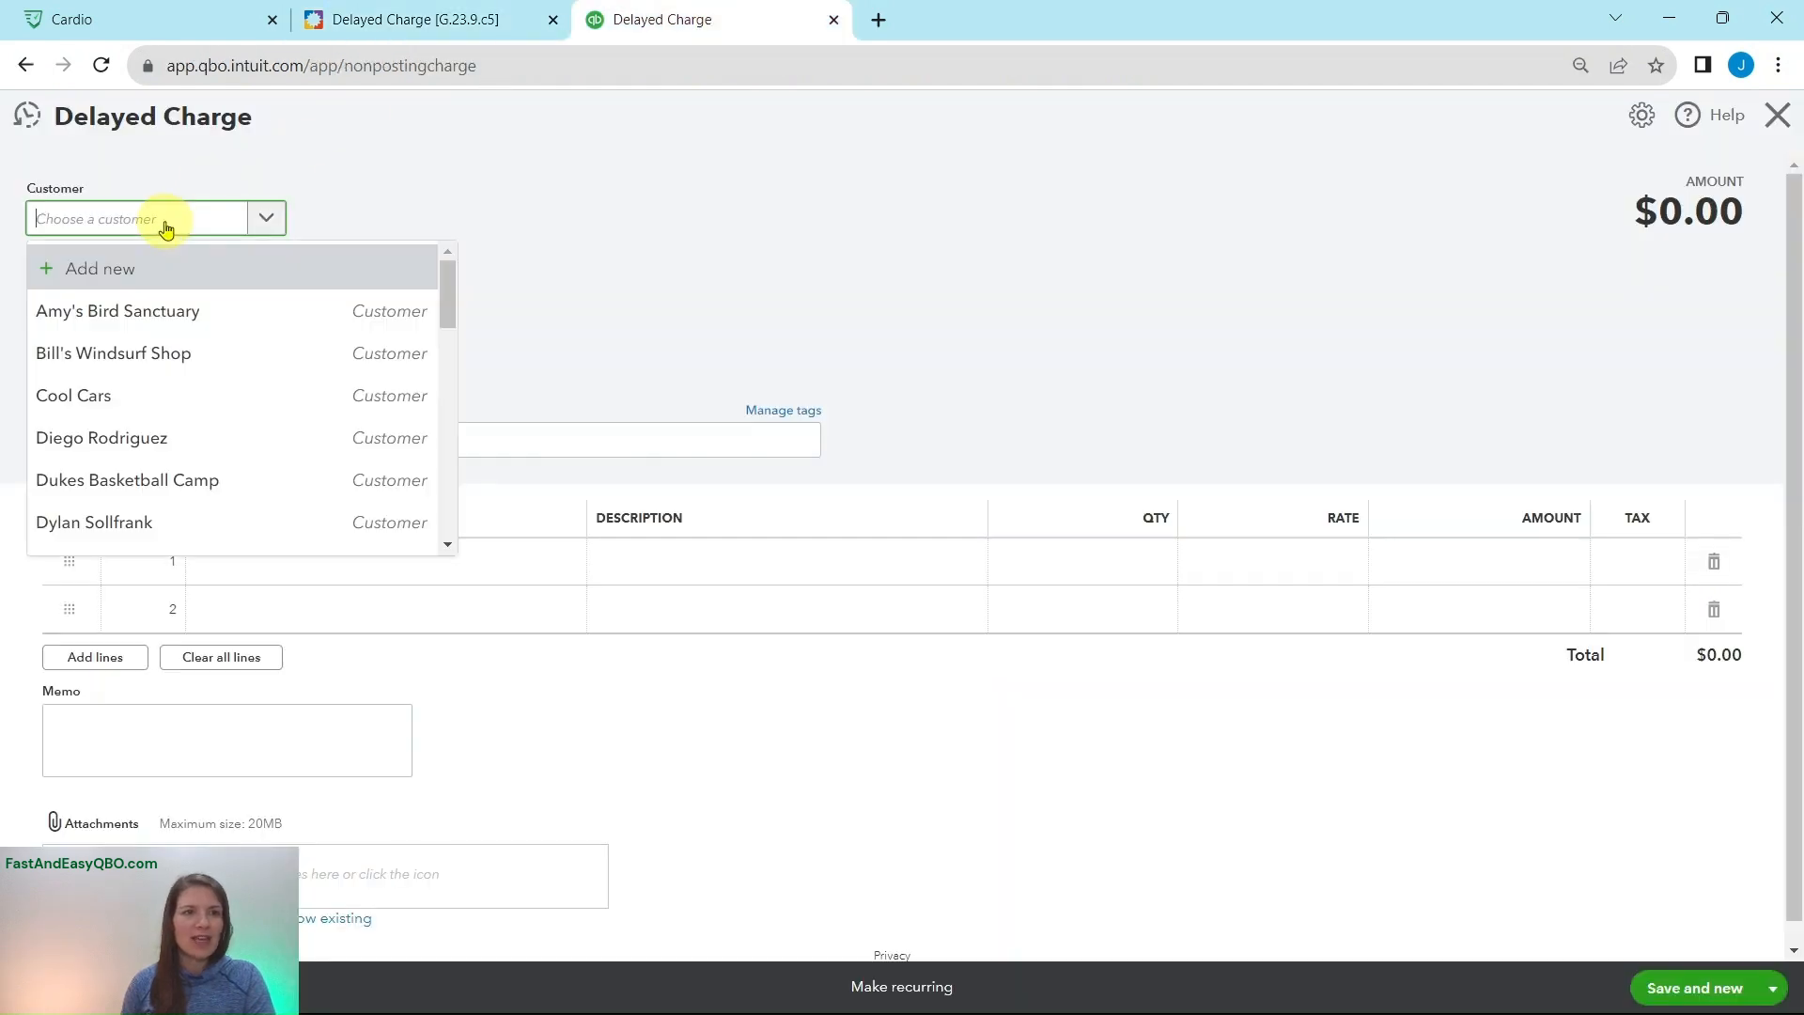
pyautogui.click(200, 223)
pyautogui.click(201, 226)
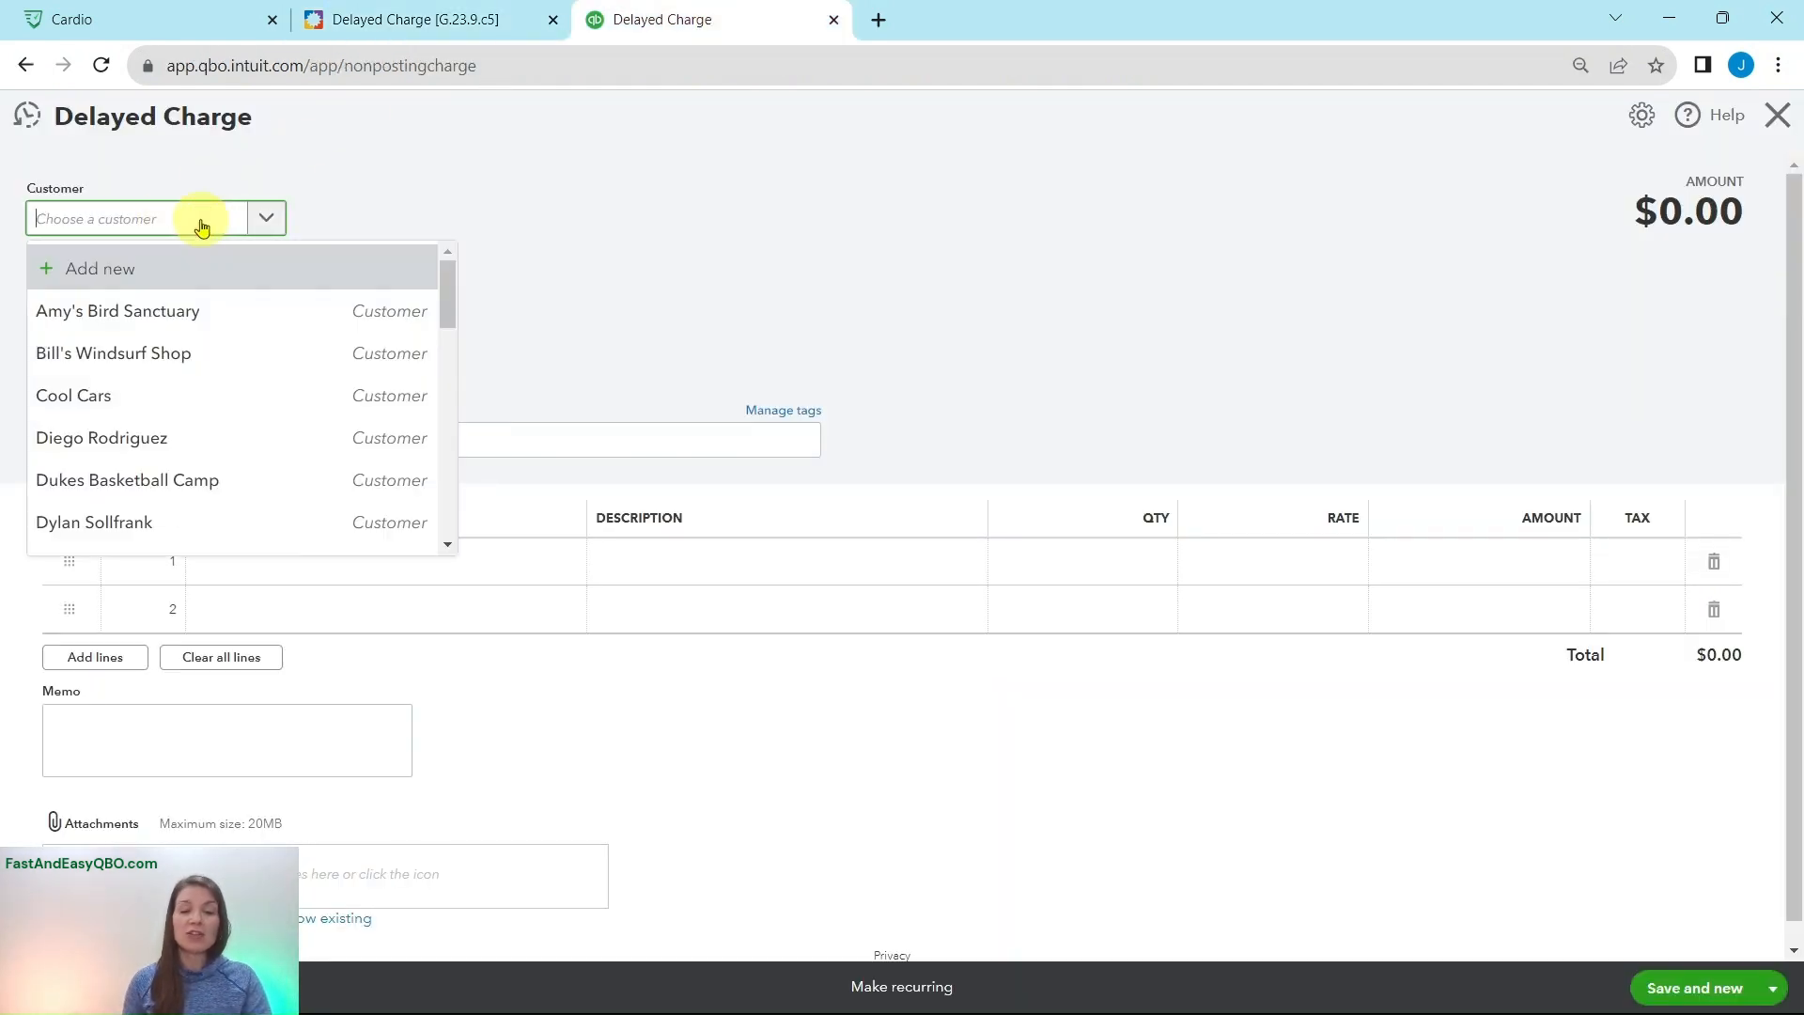
pyautogui.write('red')
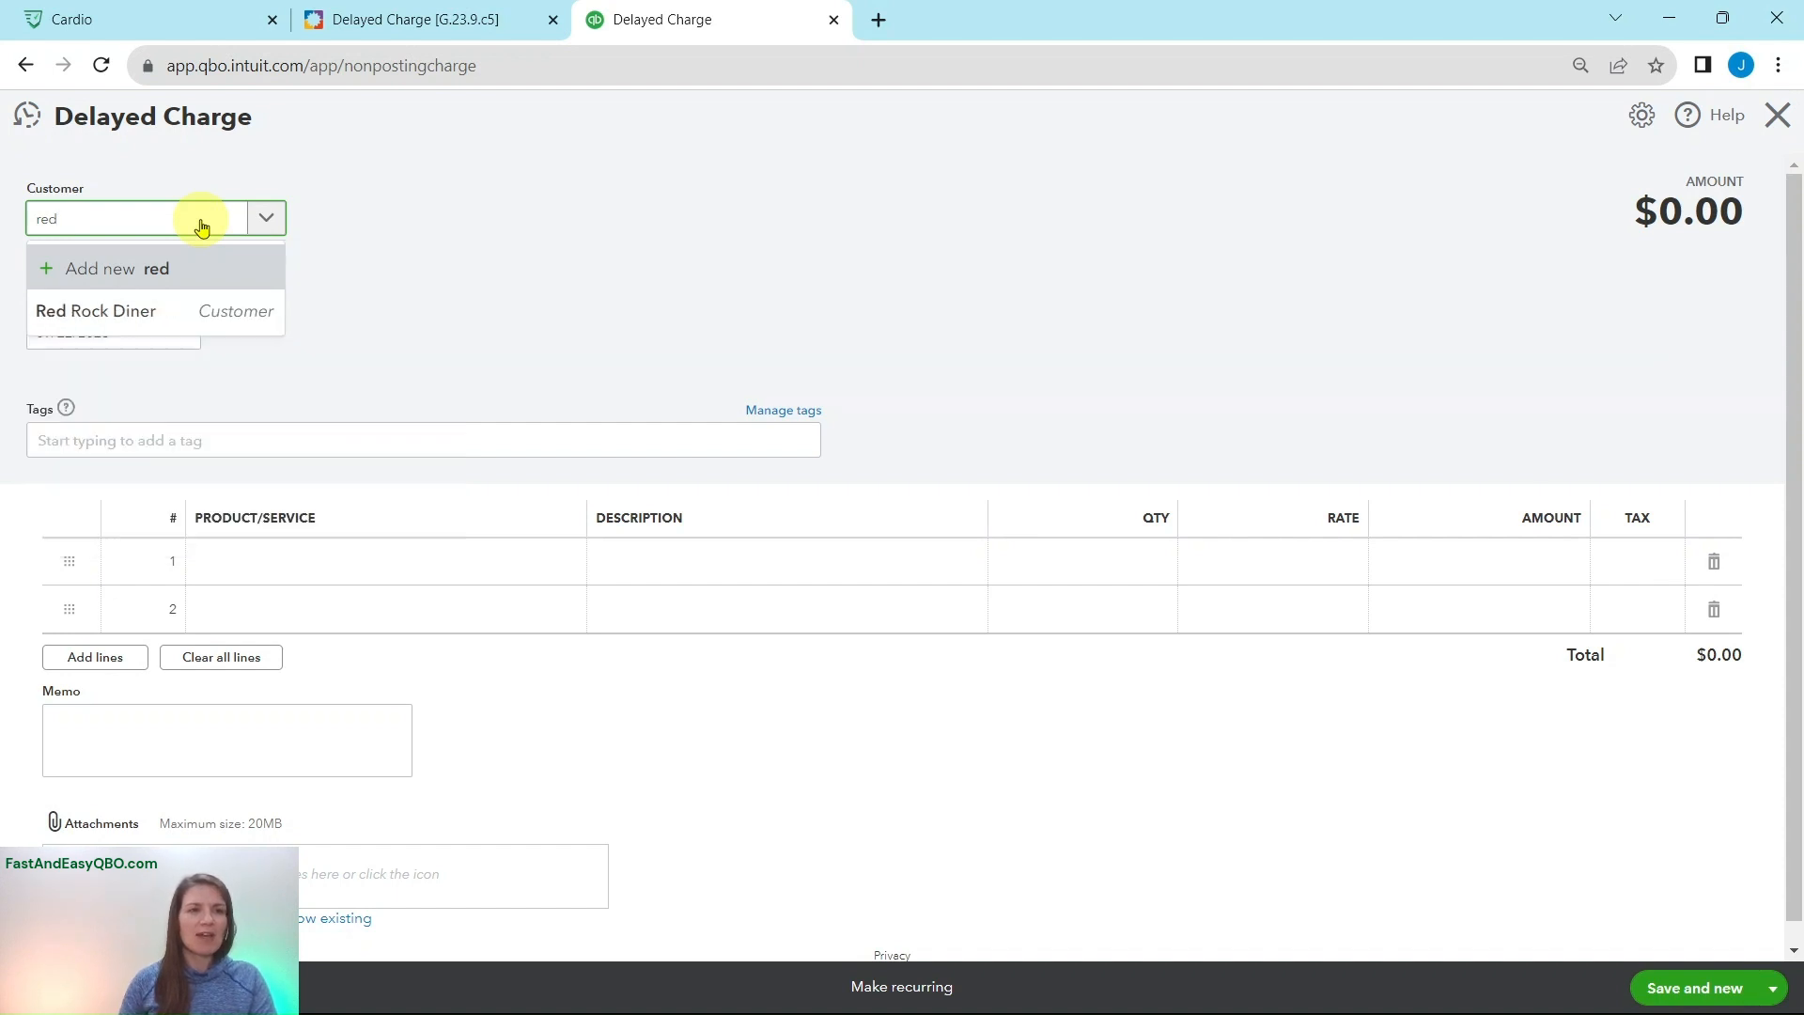
pyautogui.click(188, 312)
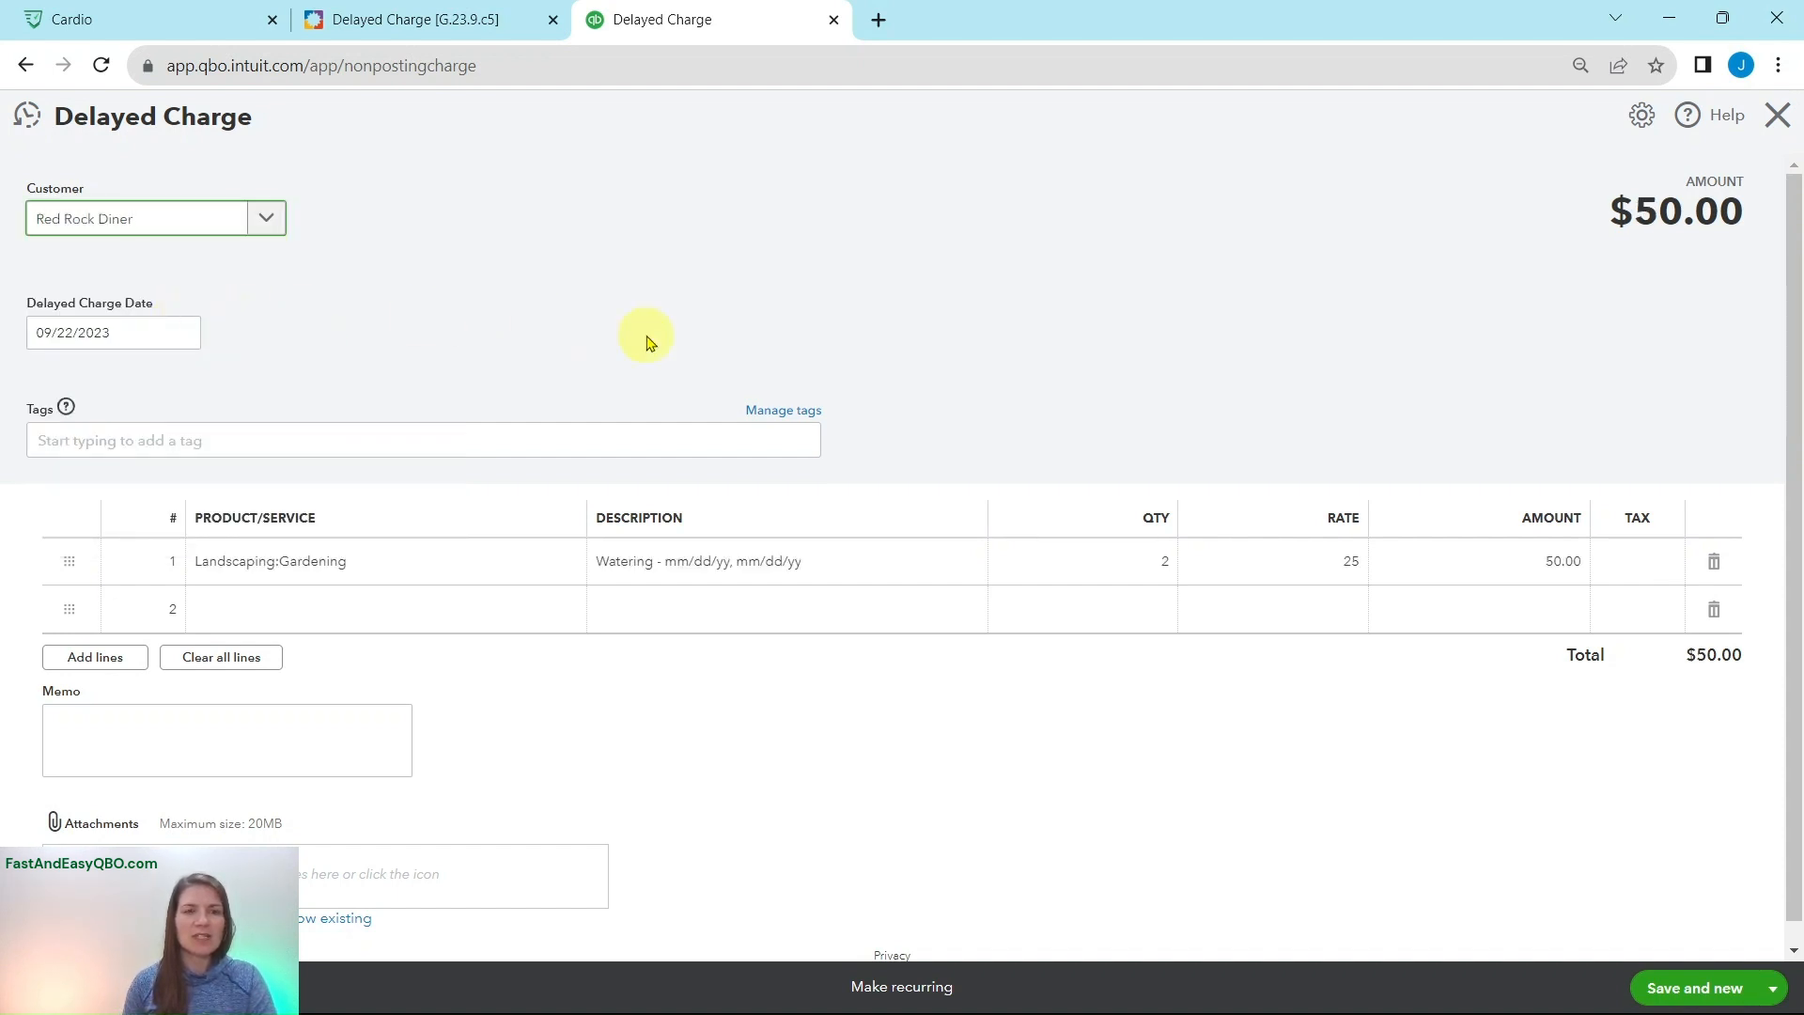
# - Check the exercise's Step 5 and set the second delayed charge's date to the upcoming Friday, 10/06/2023
pyautogui.click(447, 20)
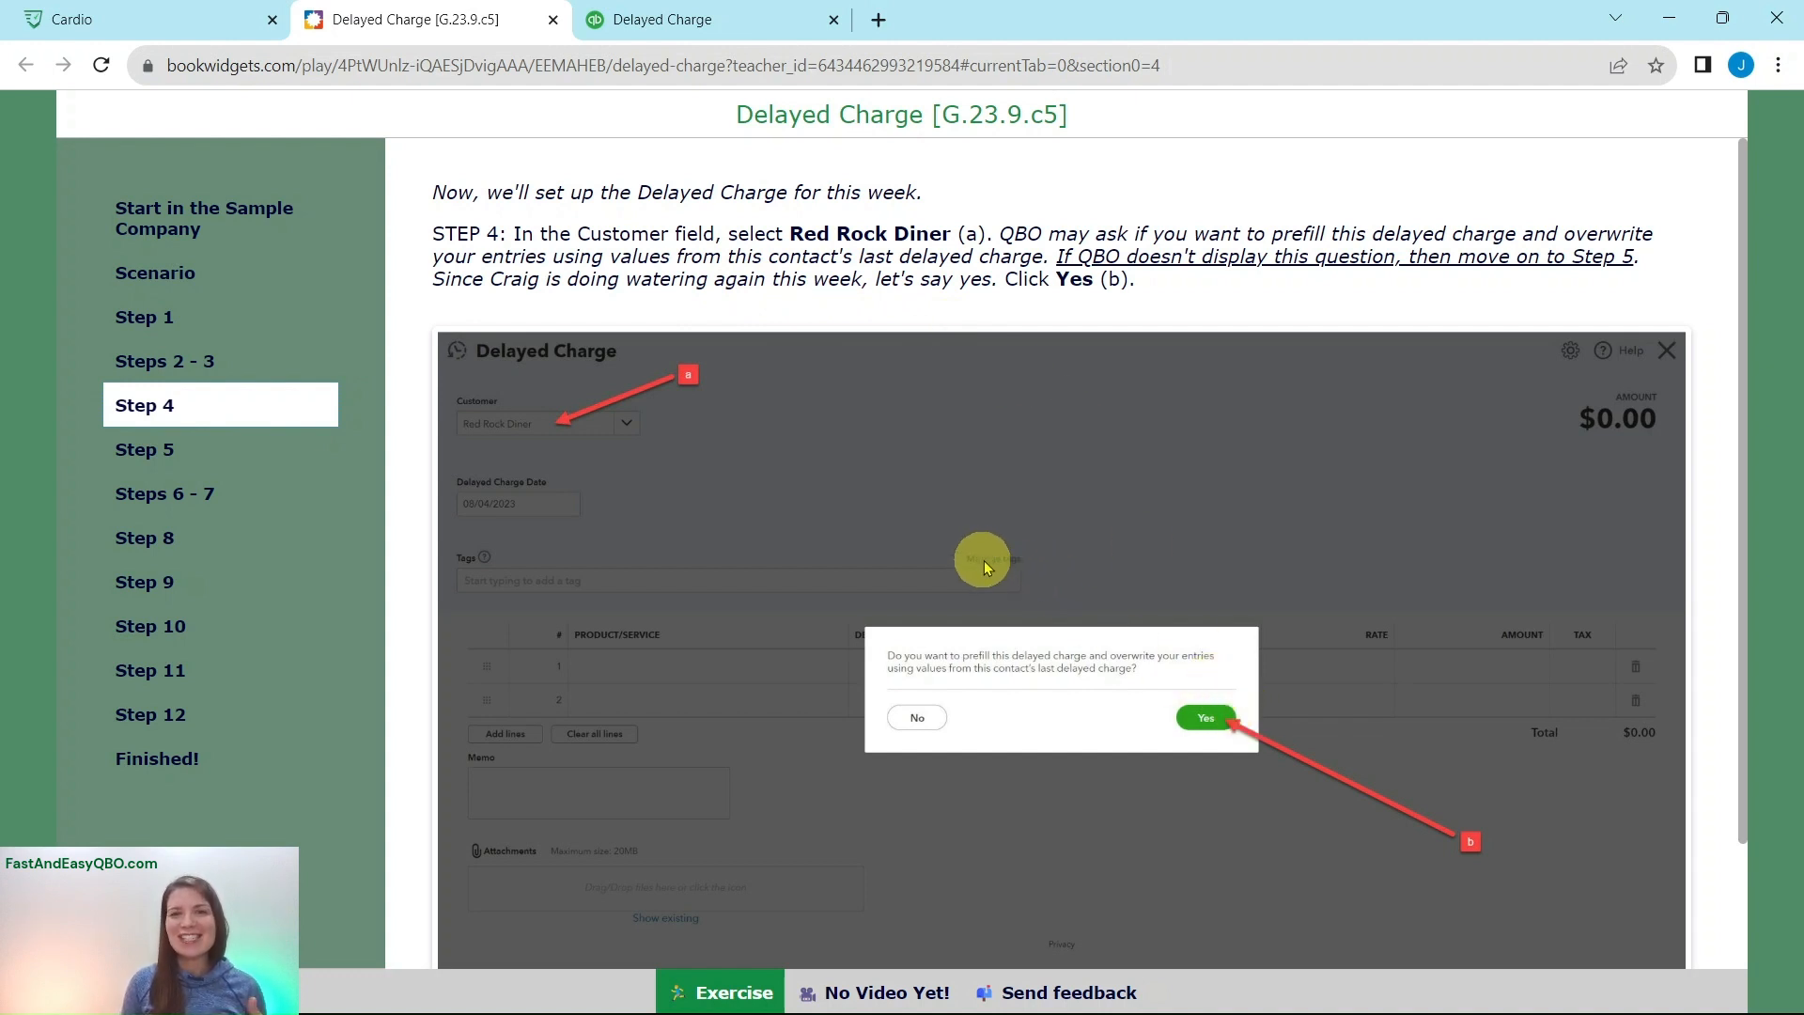
pyautogui.click(139, 470)
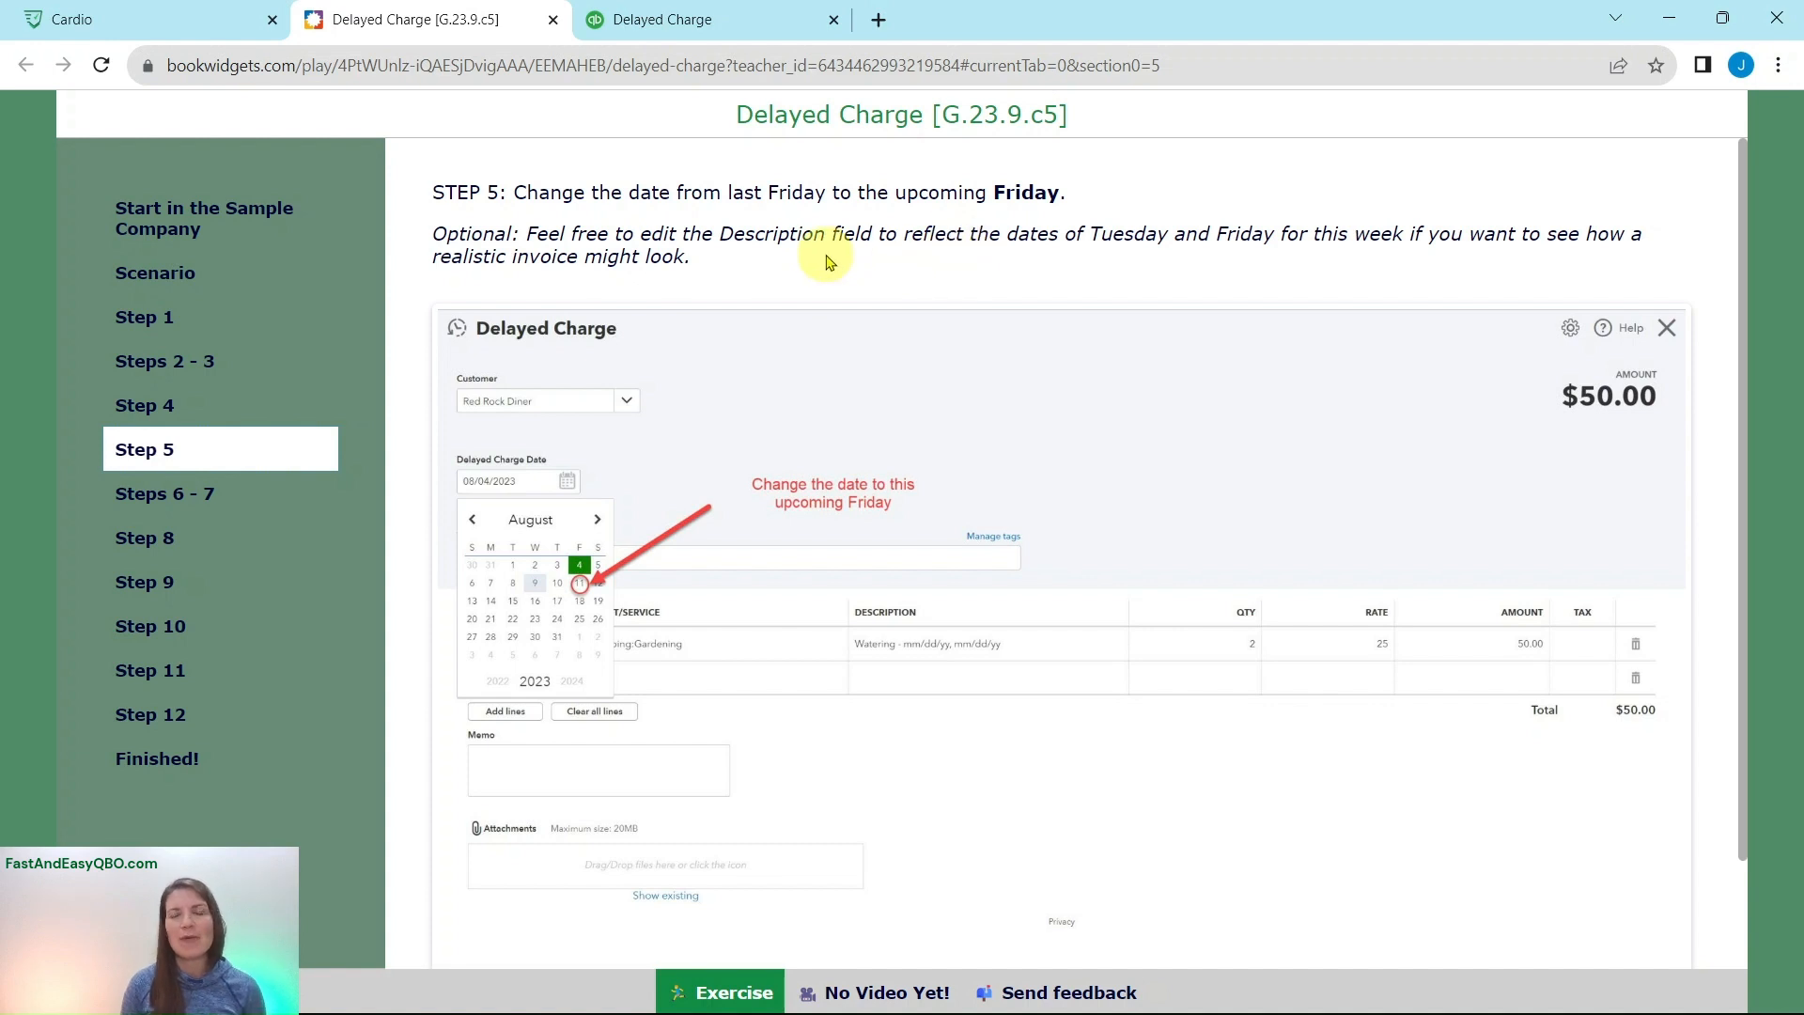
pyautogui.click(705, 34)
pyautogui.click(146, 331)
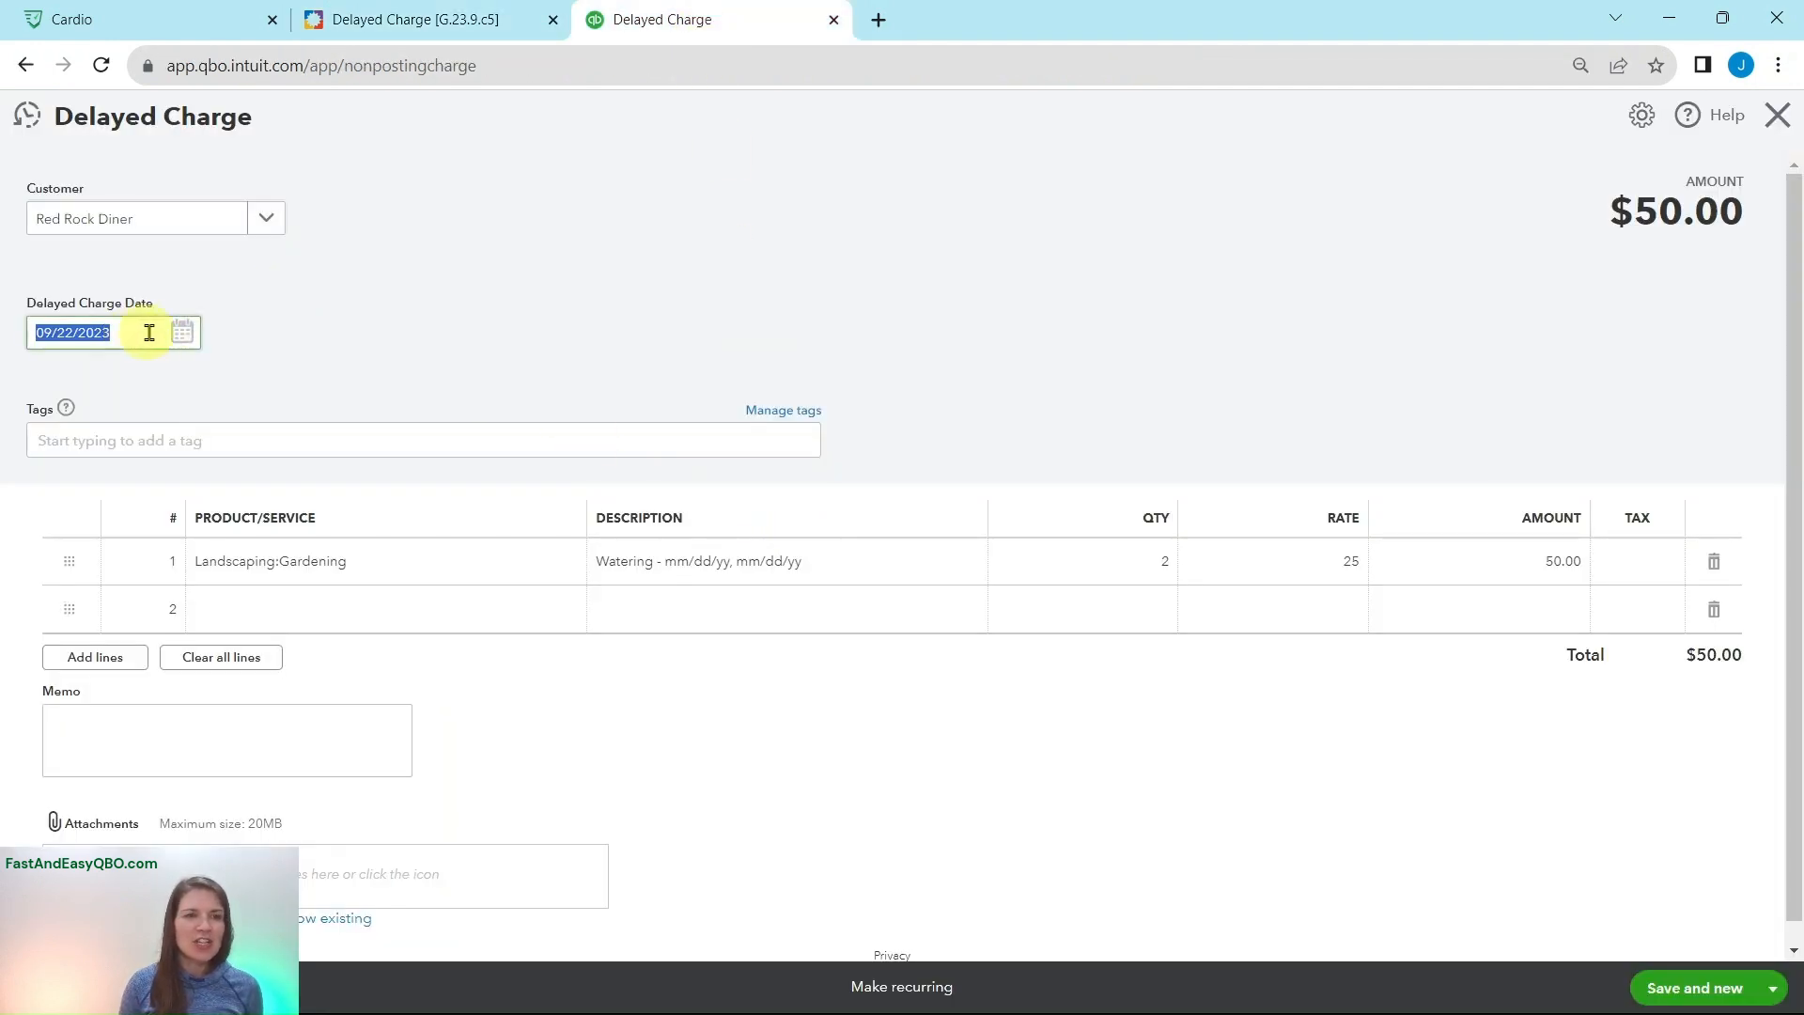
pyautogui.click(182, 335)
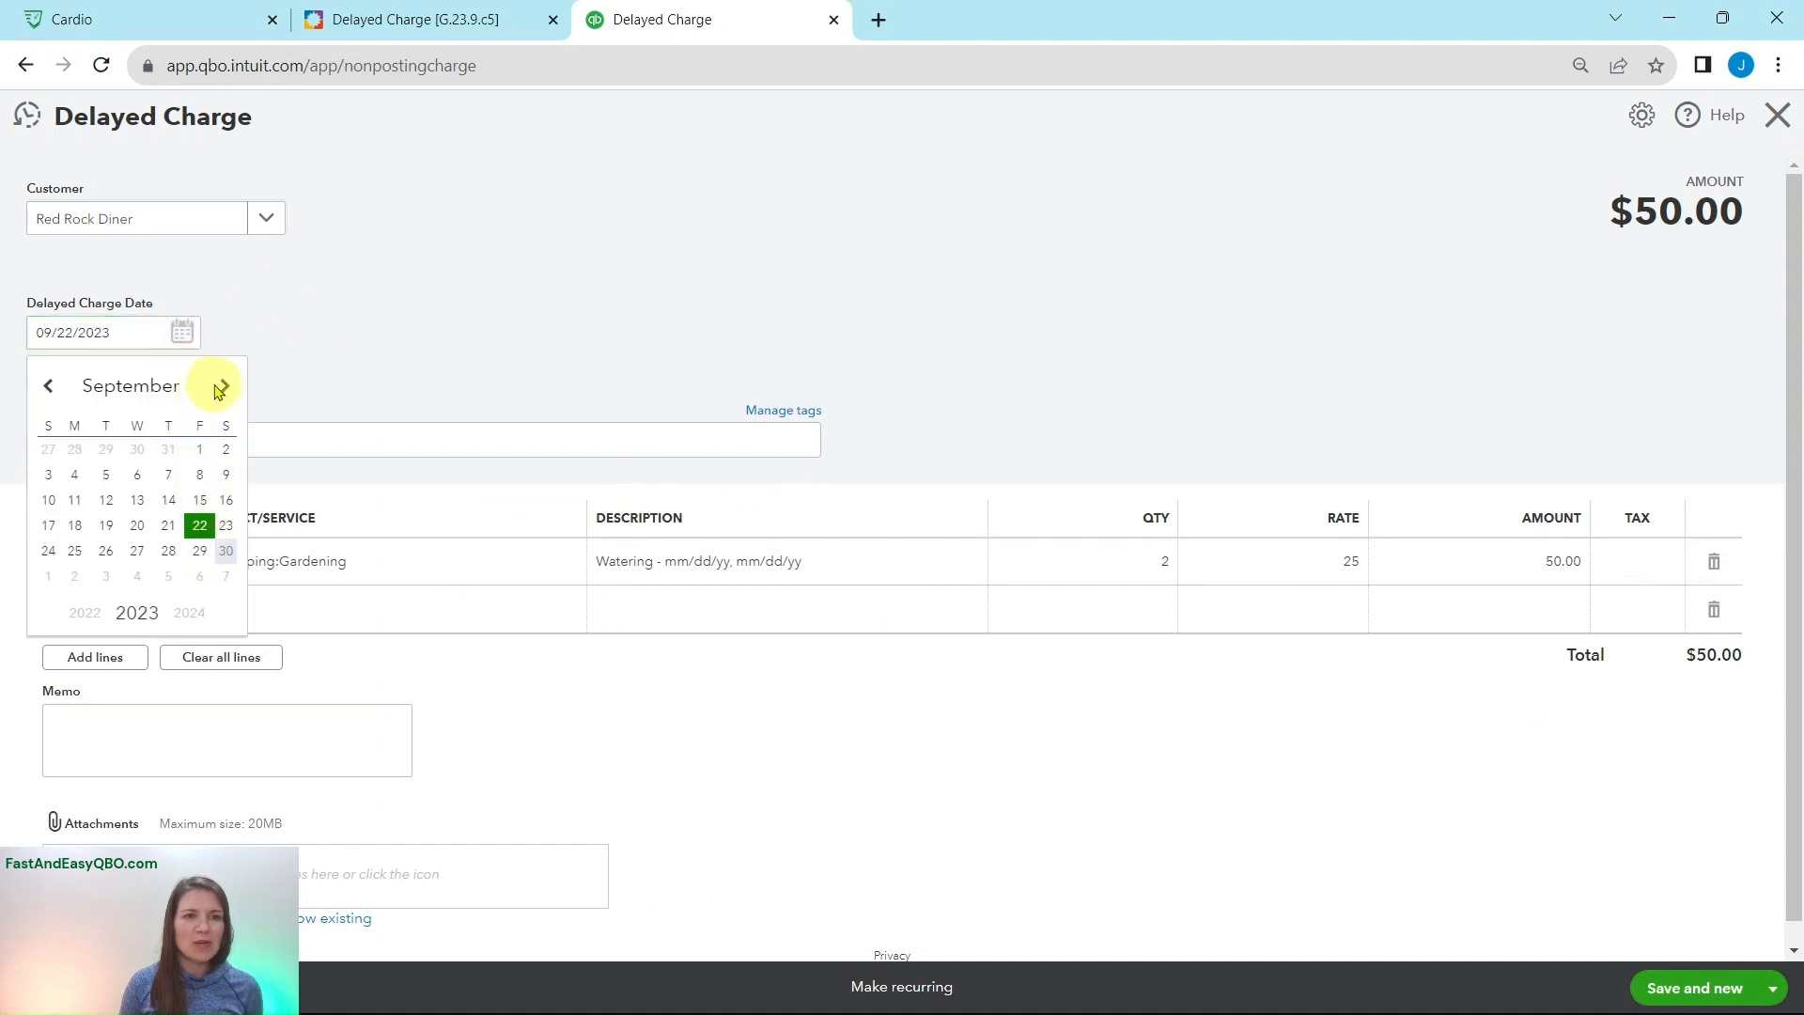
pyautogui.click(224, 385)
pyautogui.click(199, 451)
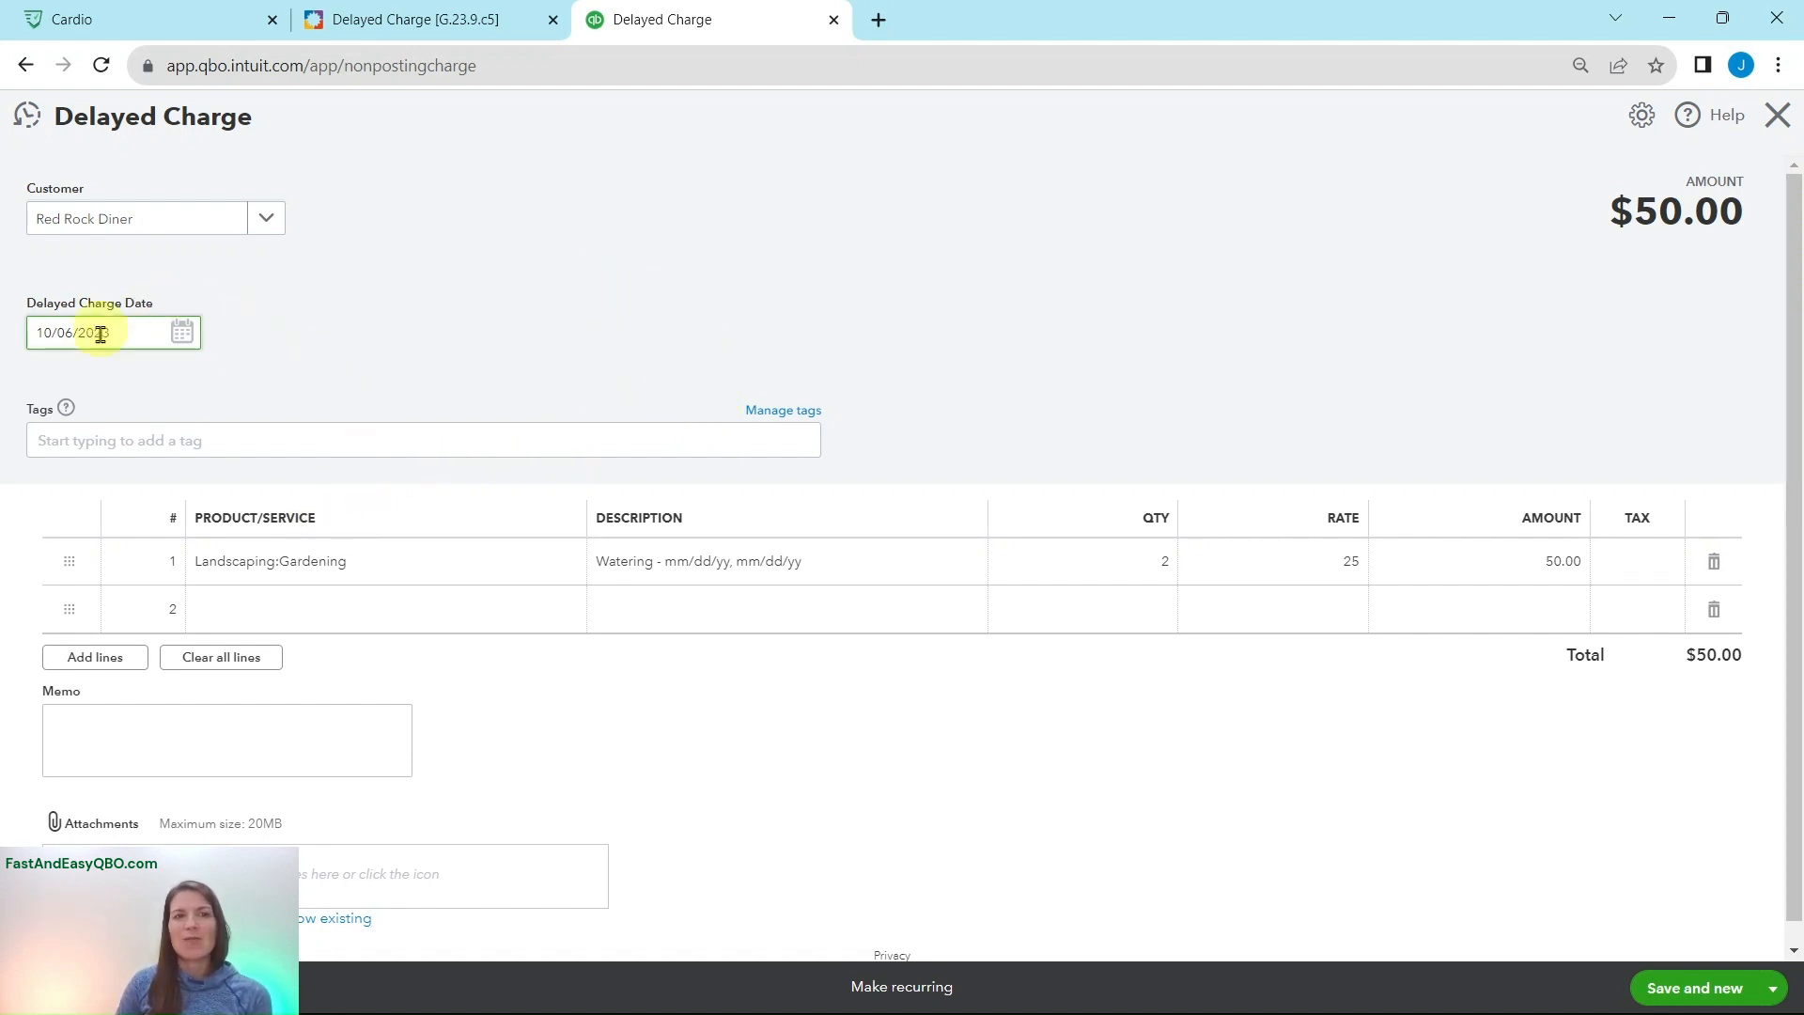
# - Check the exercise's Steps 6 - 7 and select Landscaping:Gardening as the product/service on line 2
pyautogui.click(449, 19)
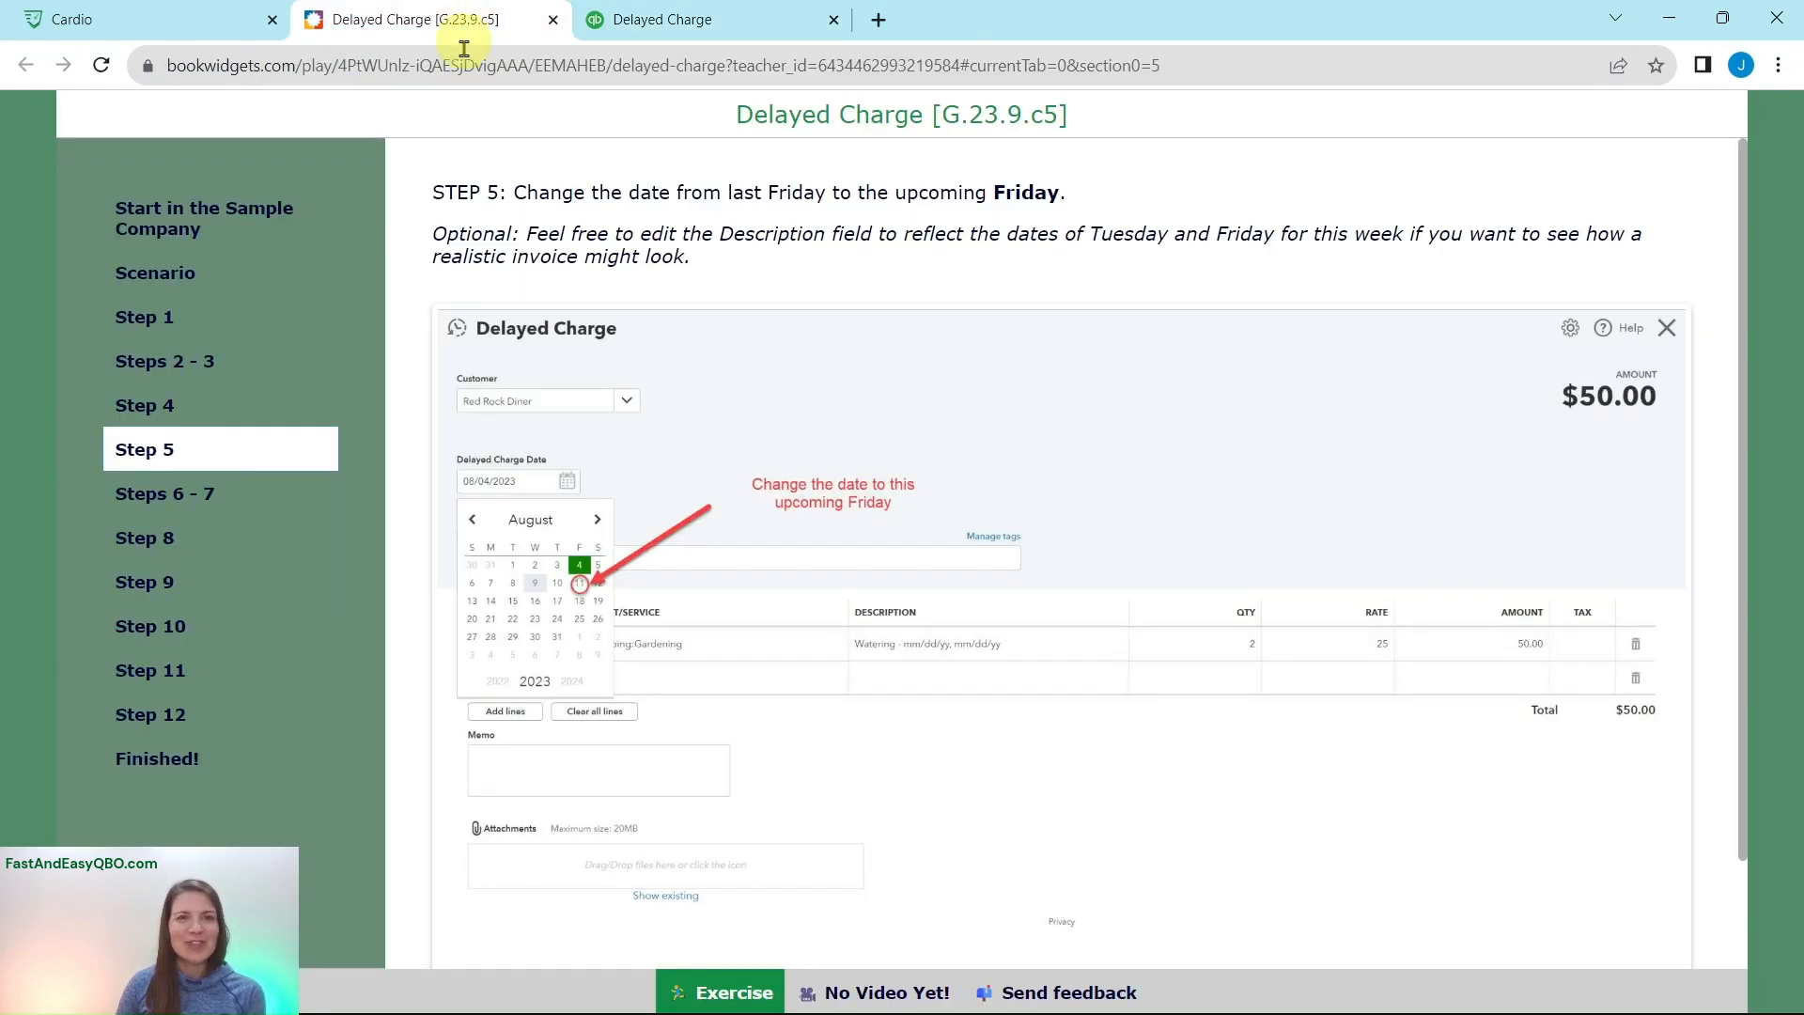
pyautogui.click(165, 500)
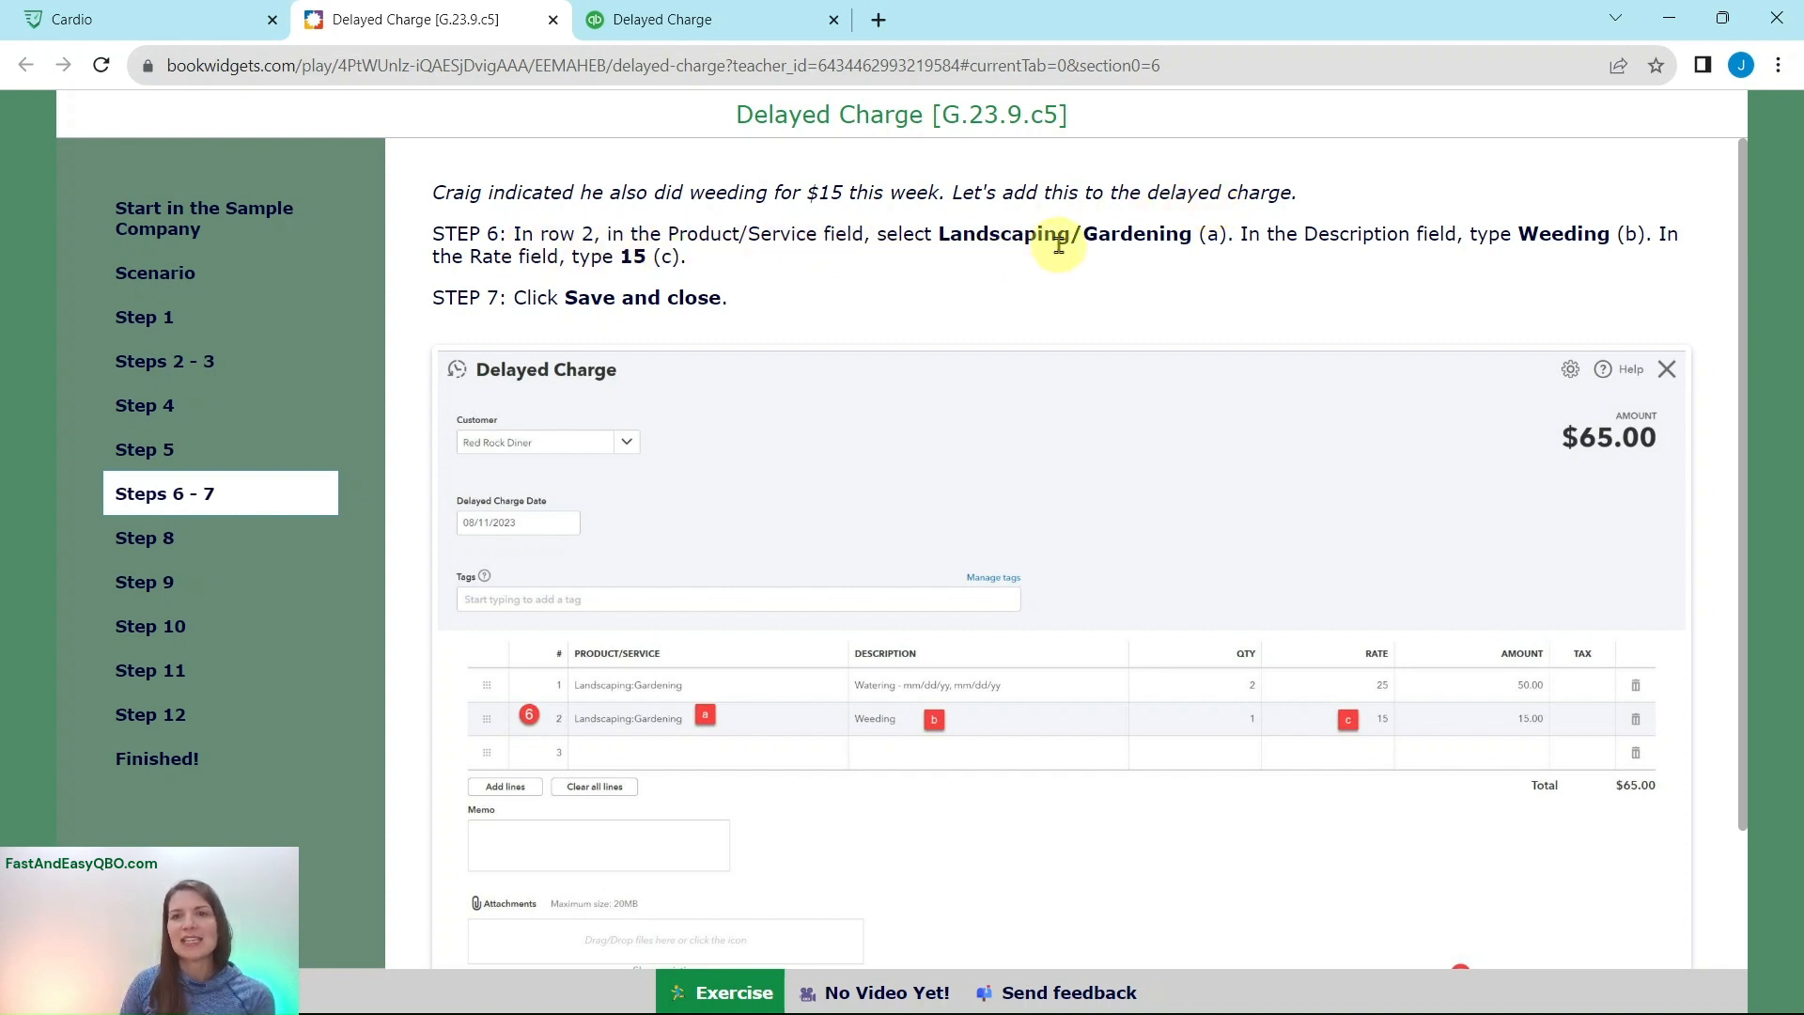
pyautogui.click(736, 19)
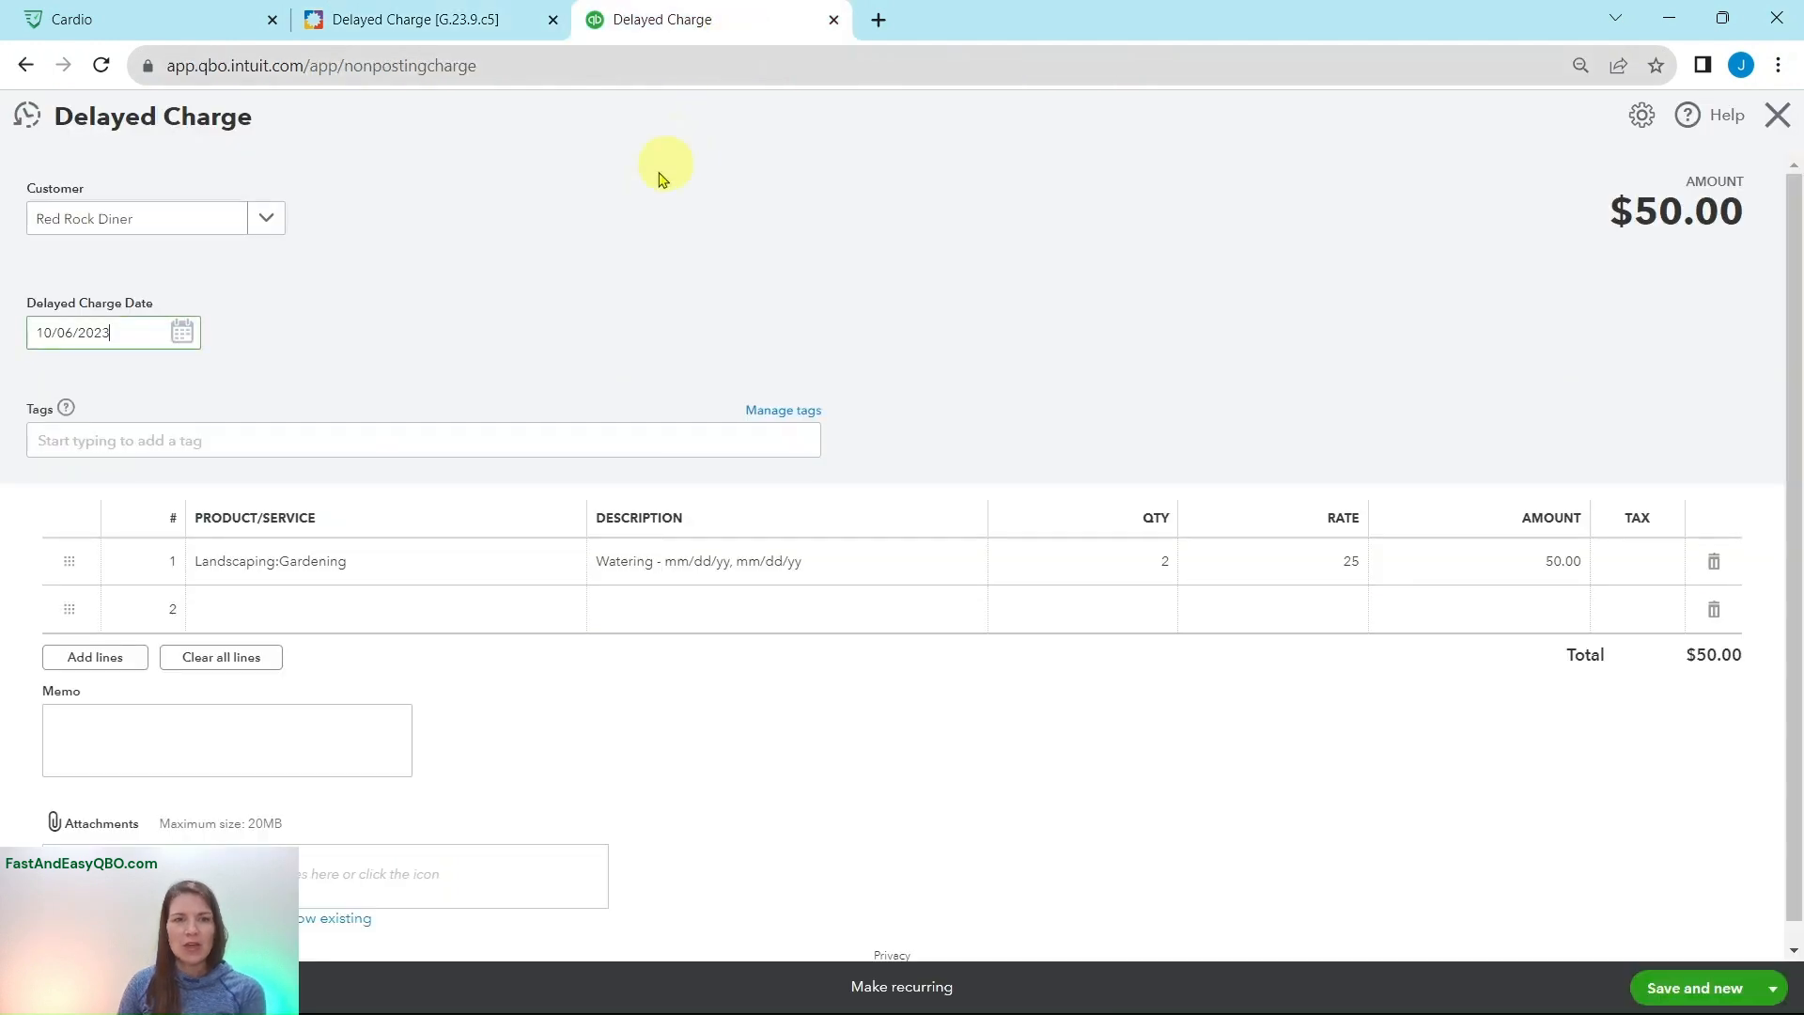
pyautogui.click(489, 609)
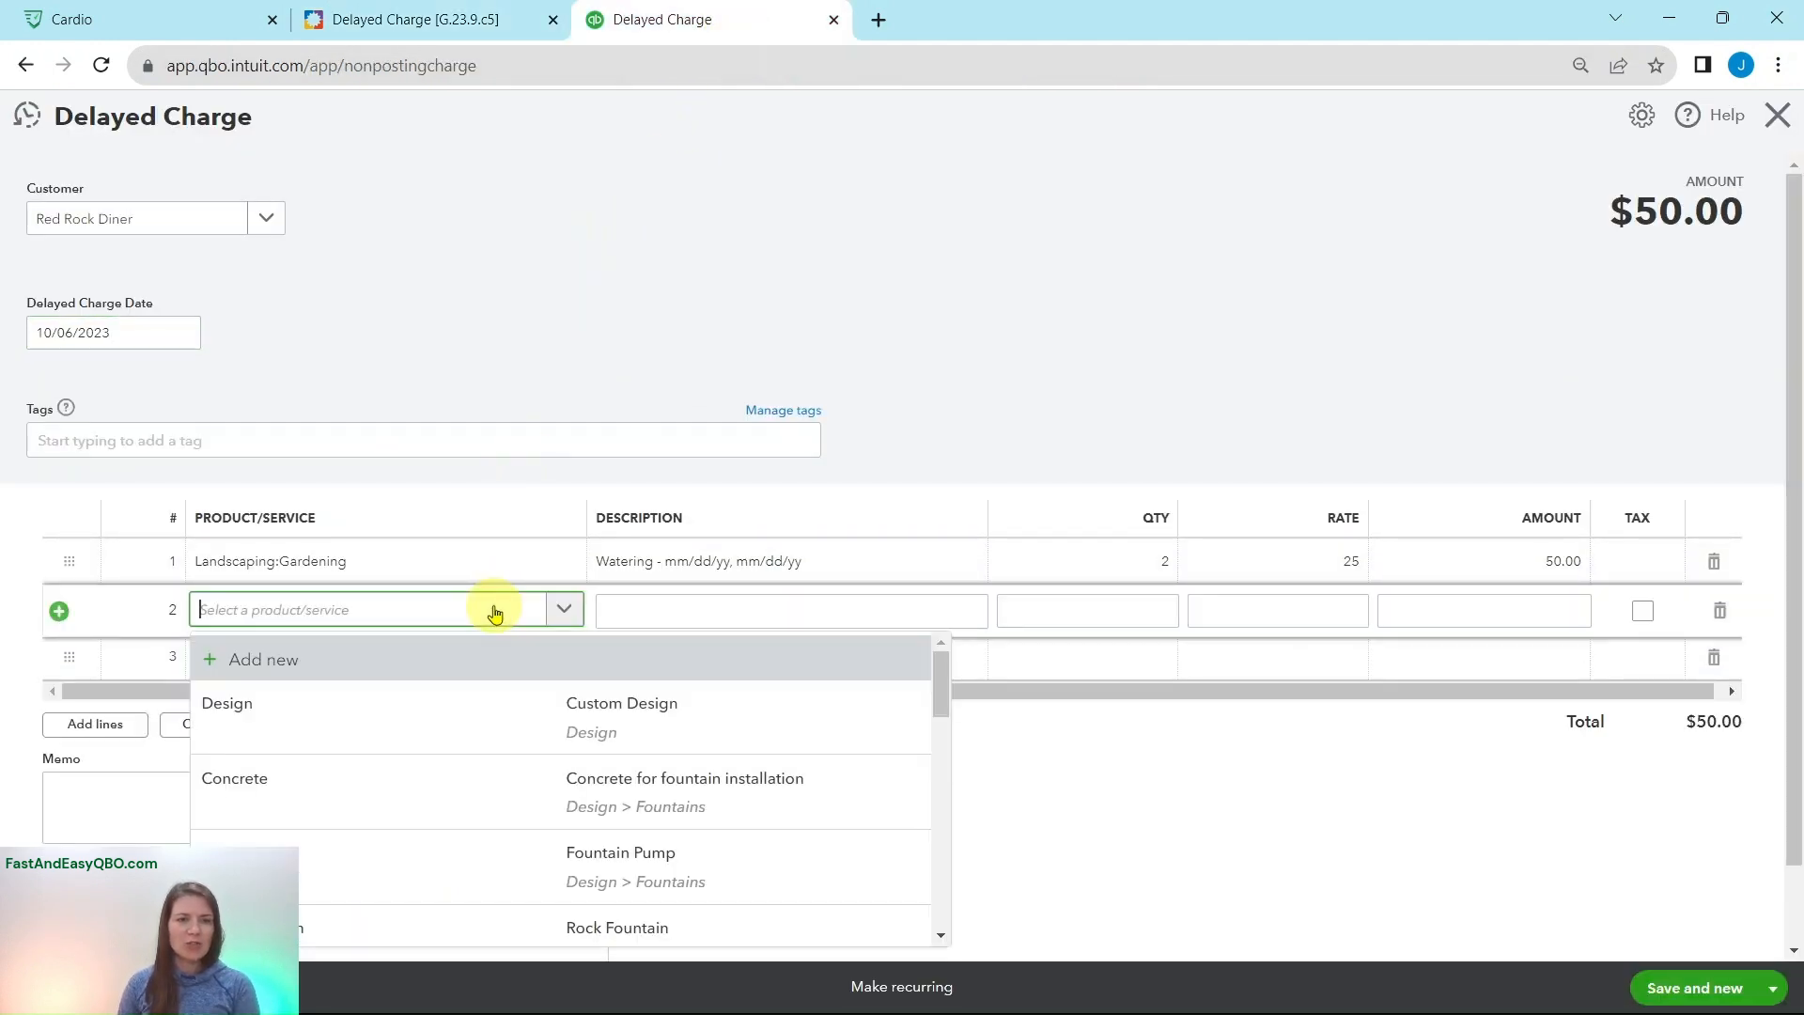
pyautogui.write('gardening')
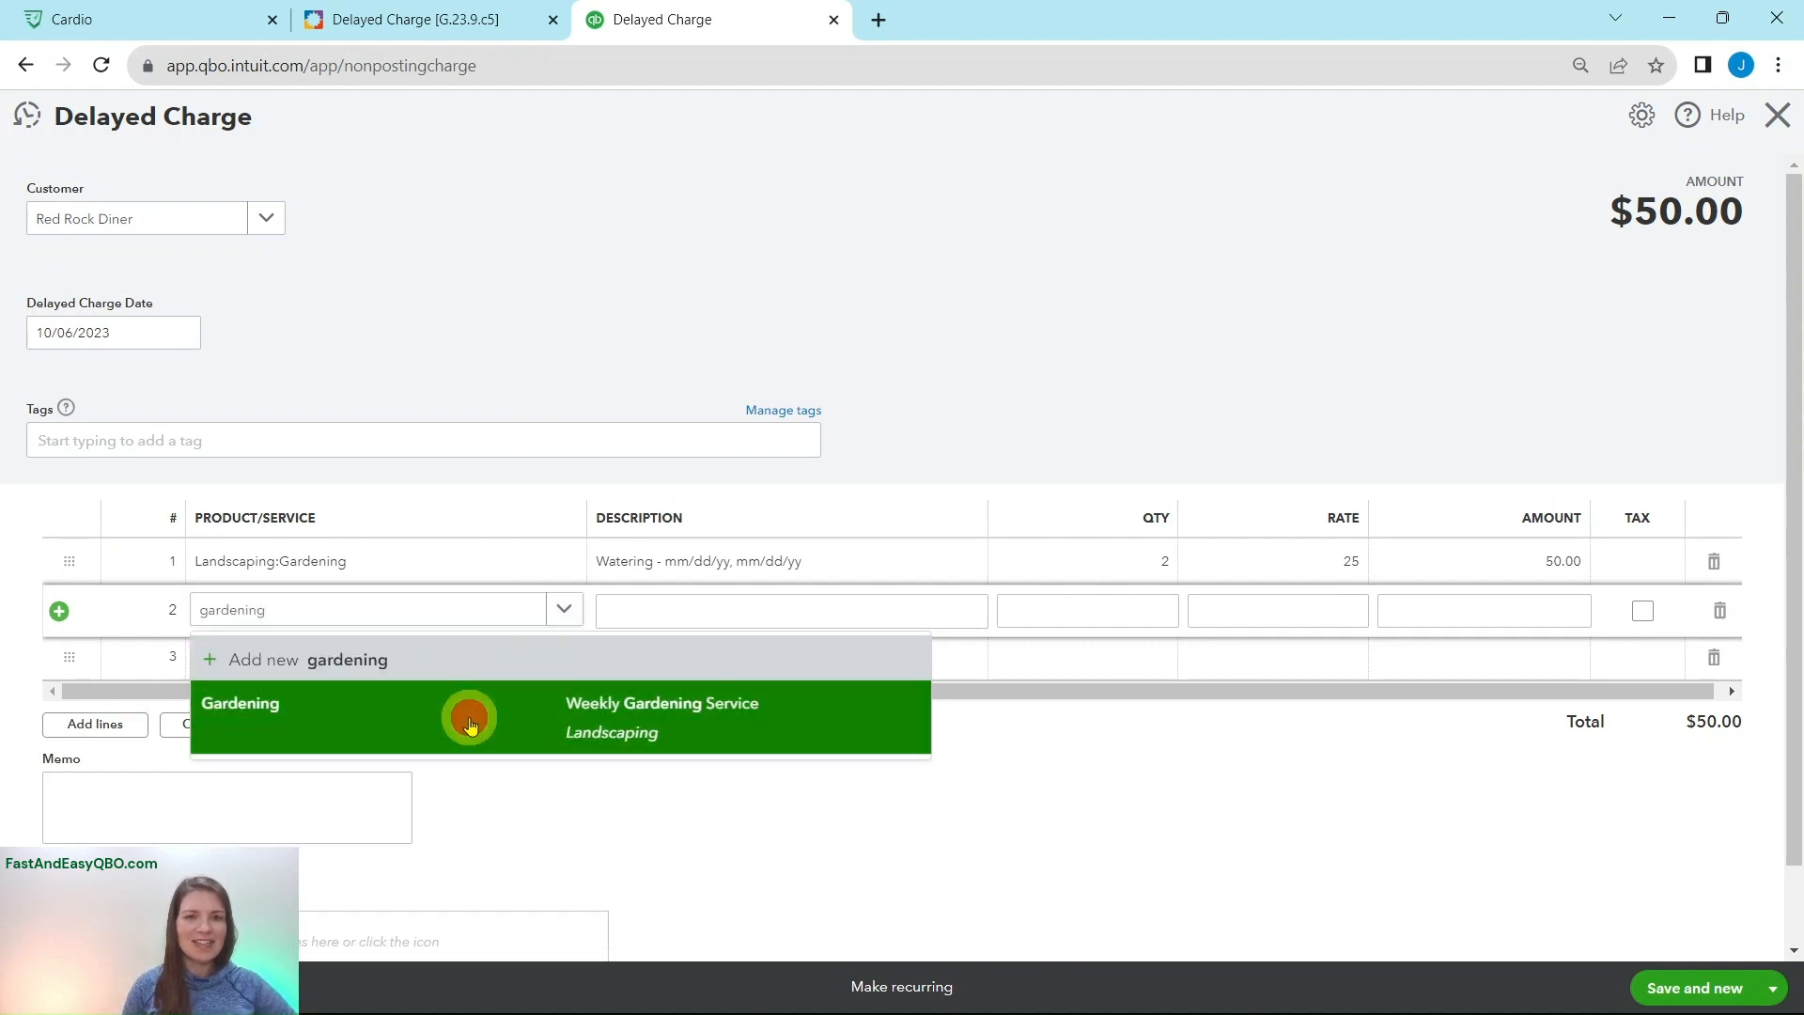
pyautogui.click(467, 716)
# - Replace the line 2 description with "Weeding", following the wording in the exercise
pyautogui.click(418, 20)
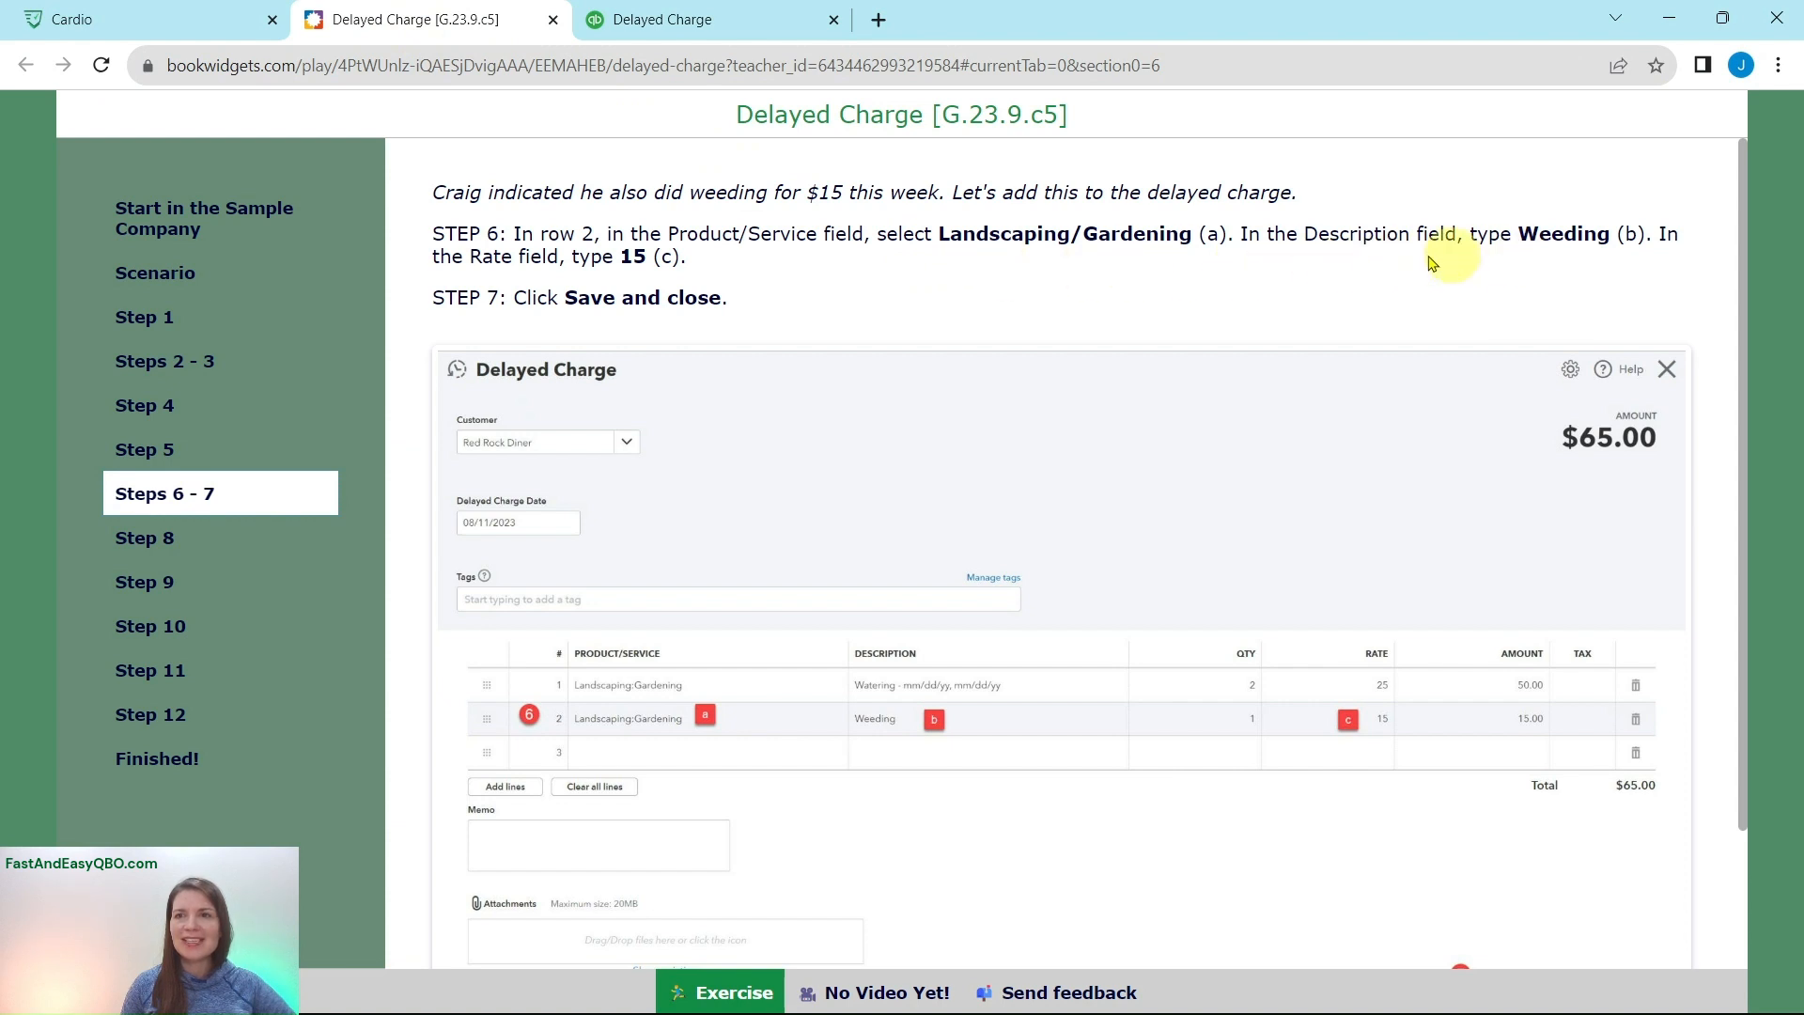
pyautogui.click(648, 33)
pyautogui.moveTo(803, 605); pyautogui.dragTo(585, 617)
pyautogui.press('BackSpace')
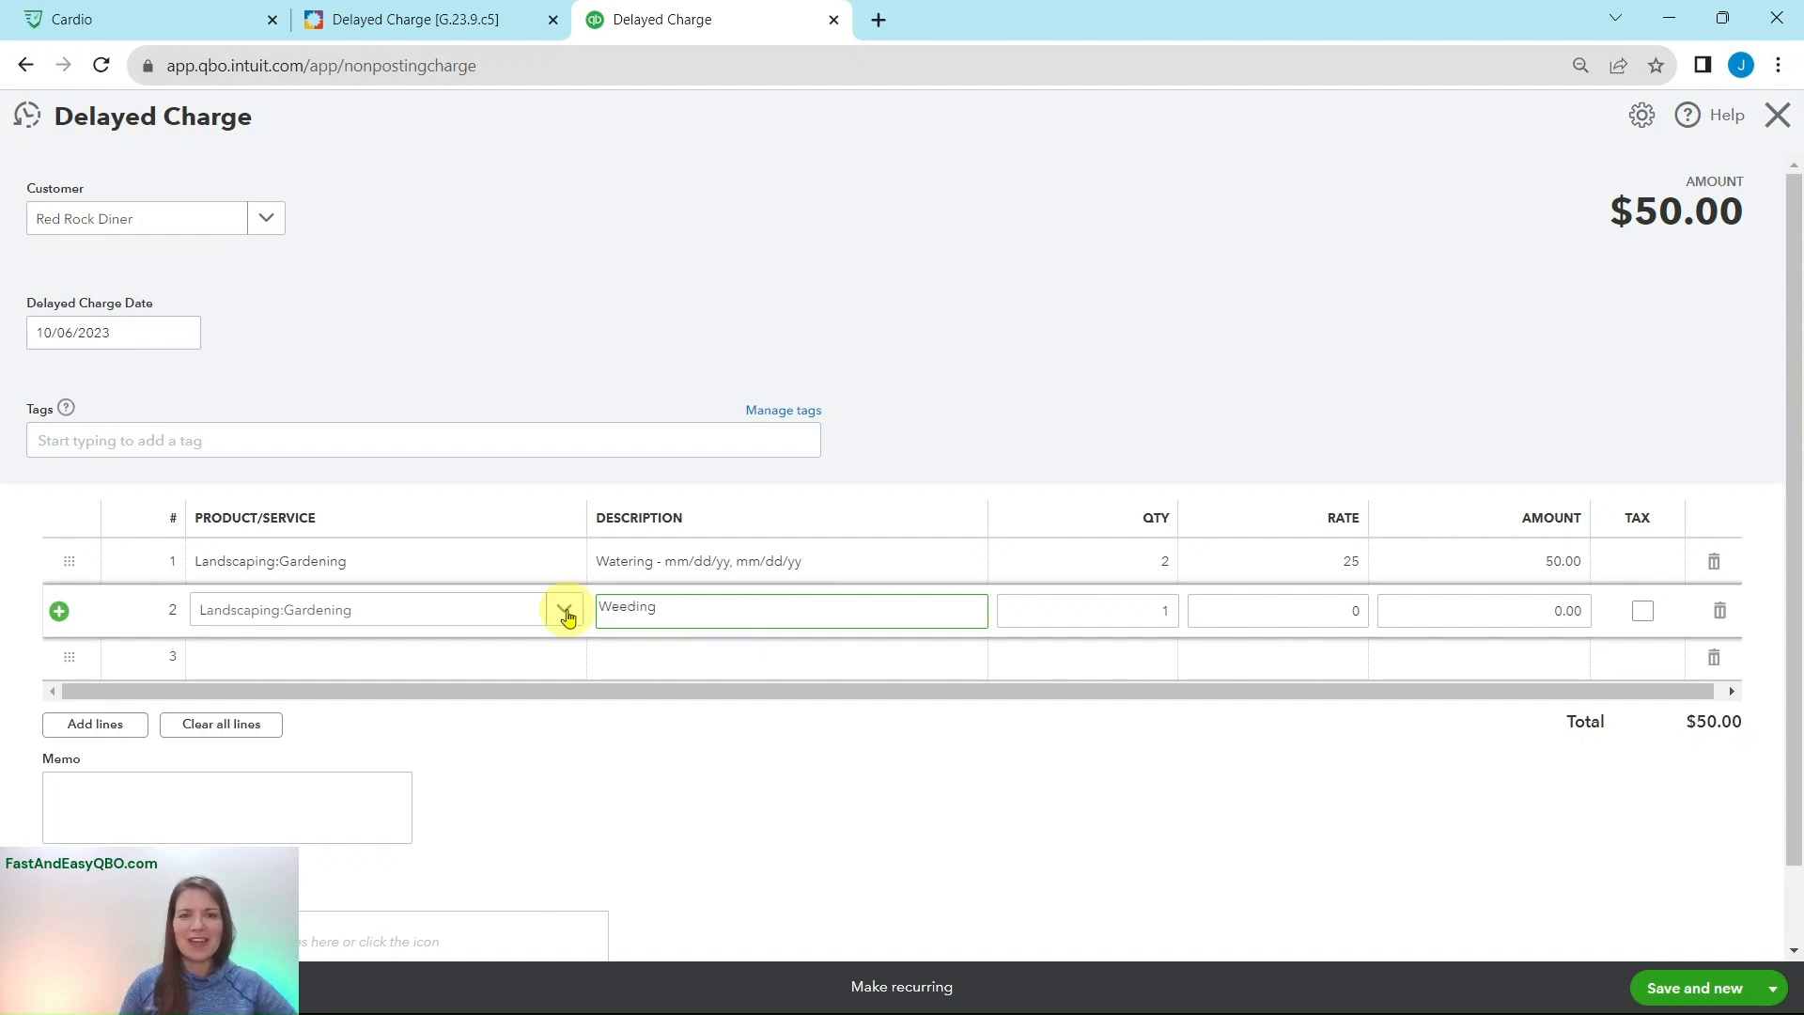
# - Check the exercise's rate instruction and set the weeding line's rate to 15
pyautogui.click(411, 43)
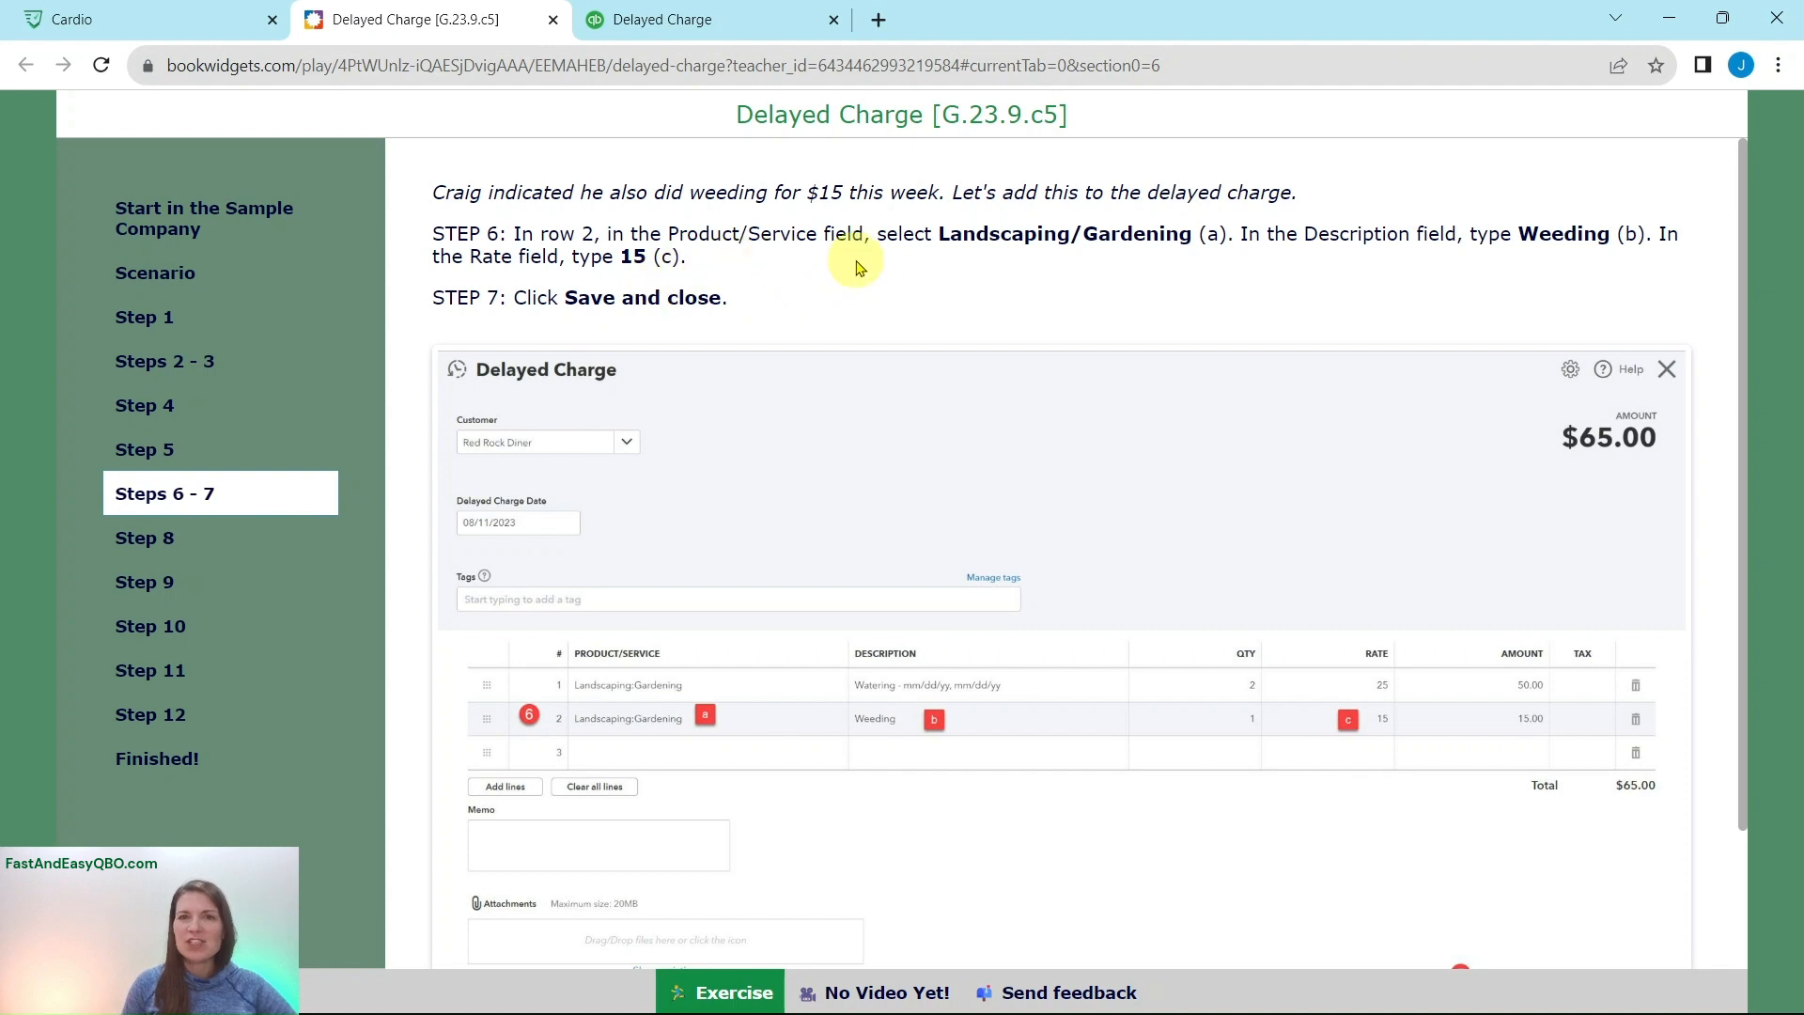
pyautogui.click(687, 20)
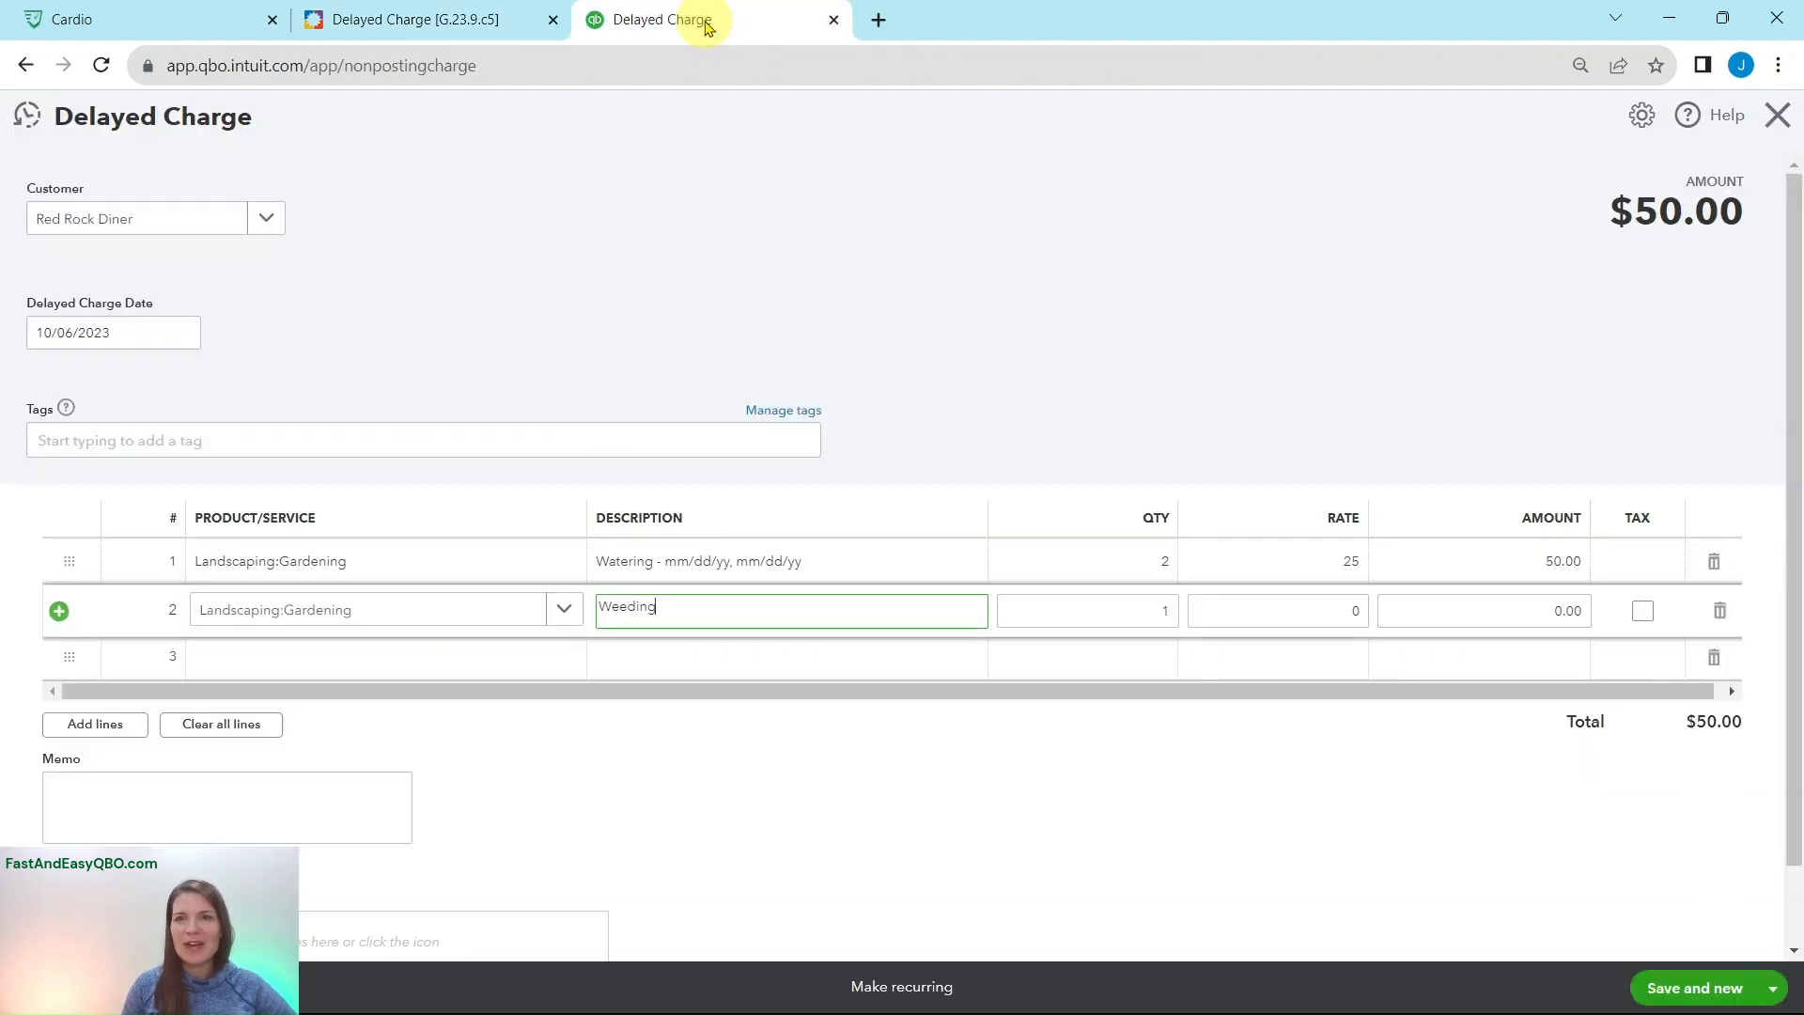
pyautogui.click(1350, 612)
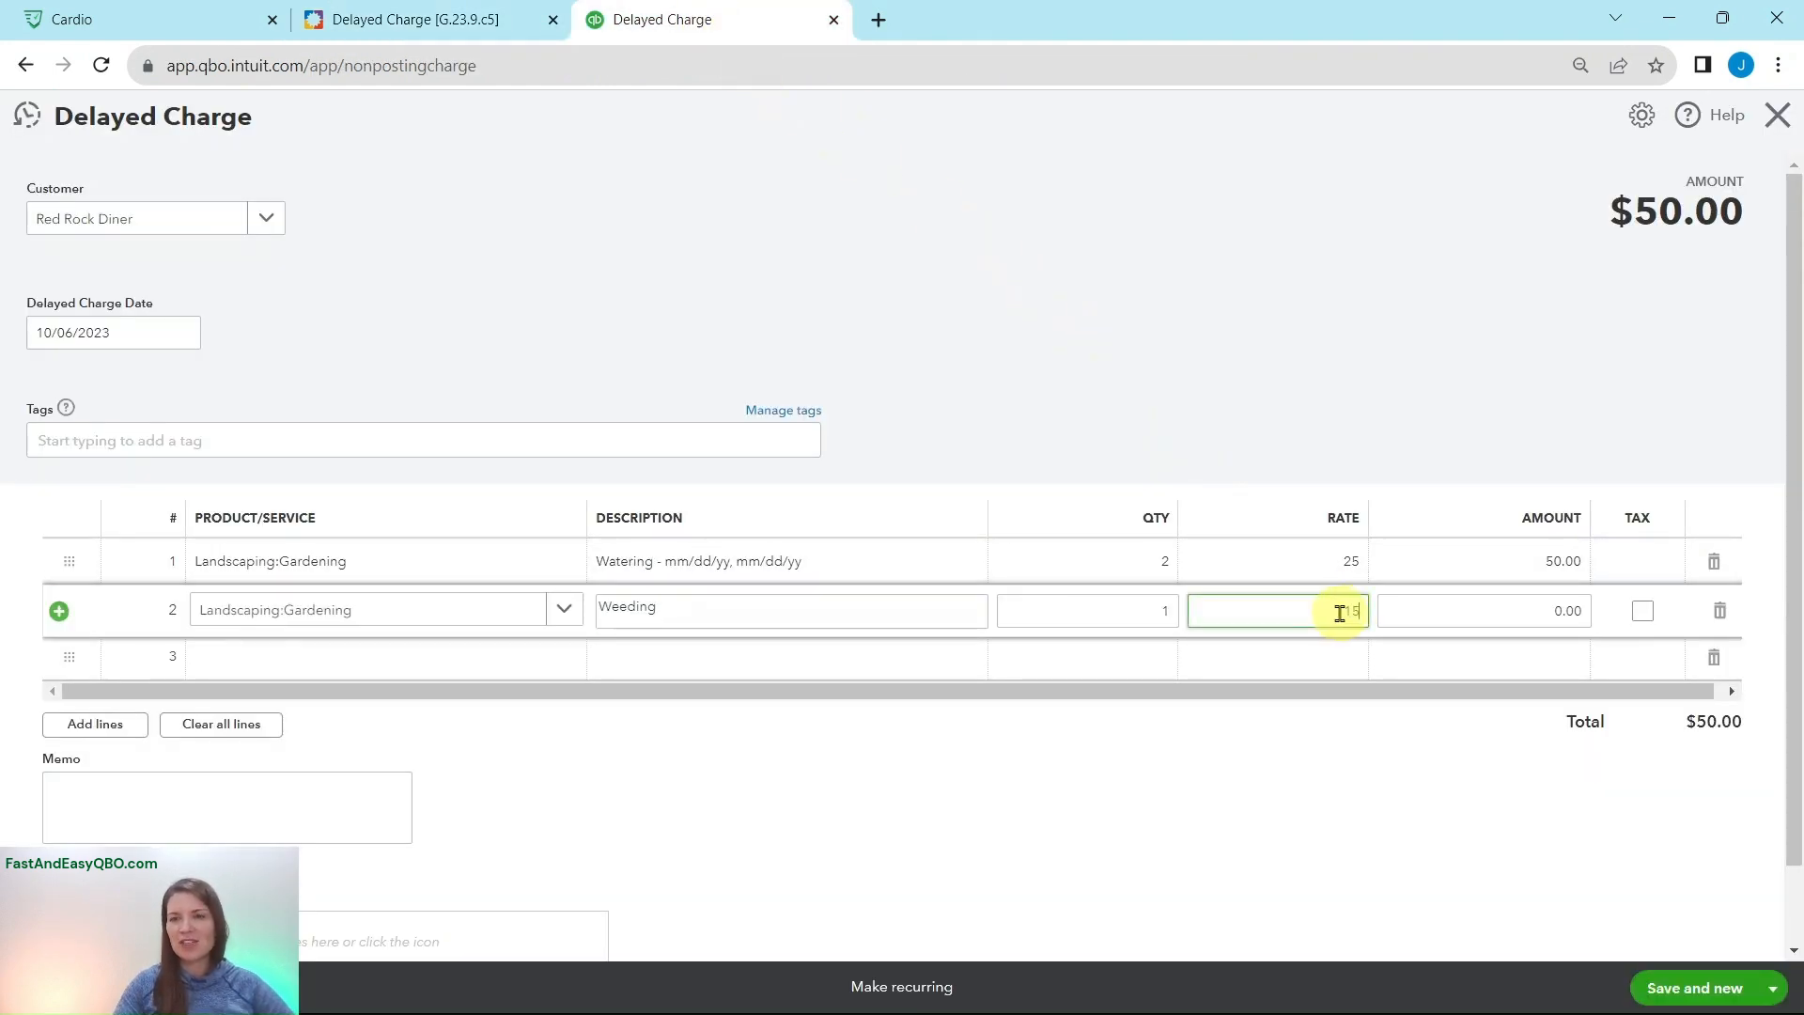
pyautogui.write('15')
pyautogui.press('Tab')
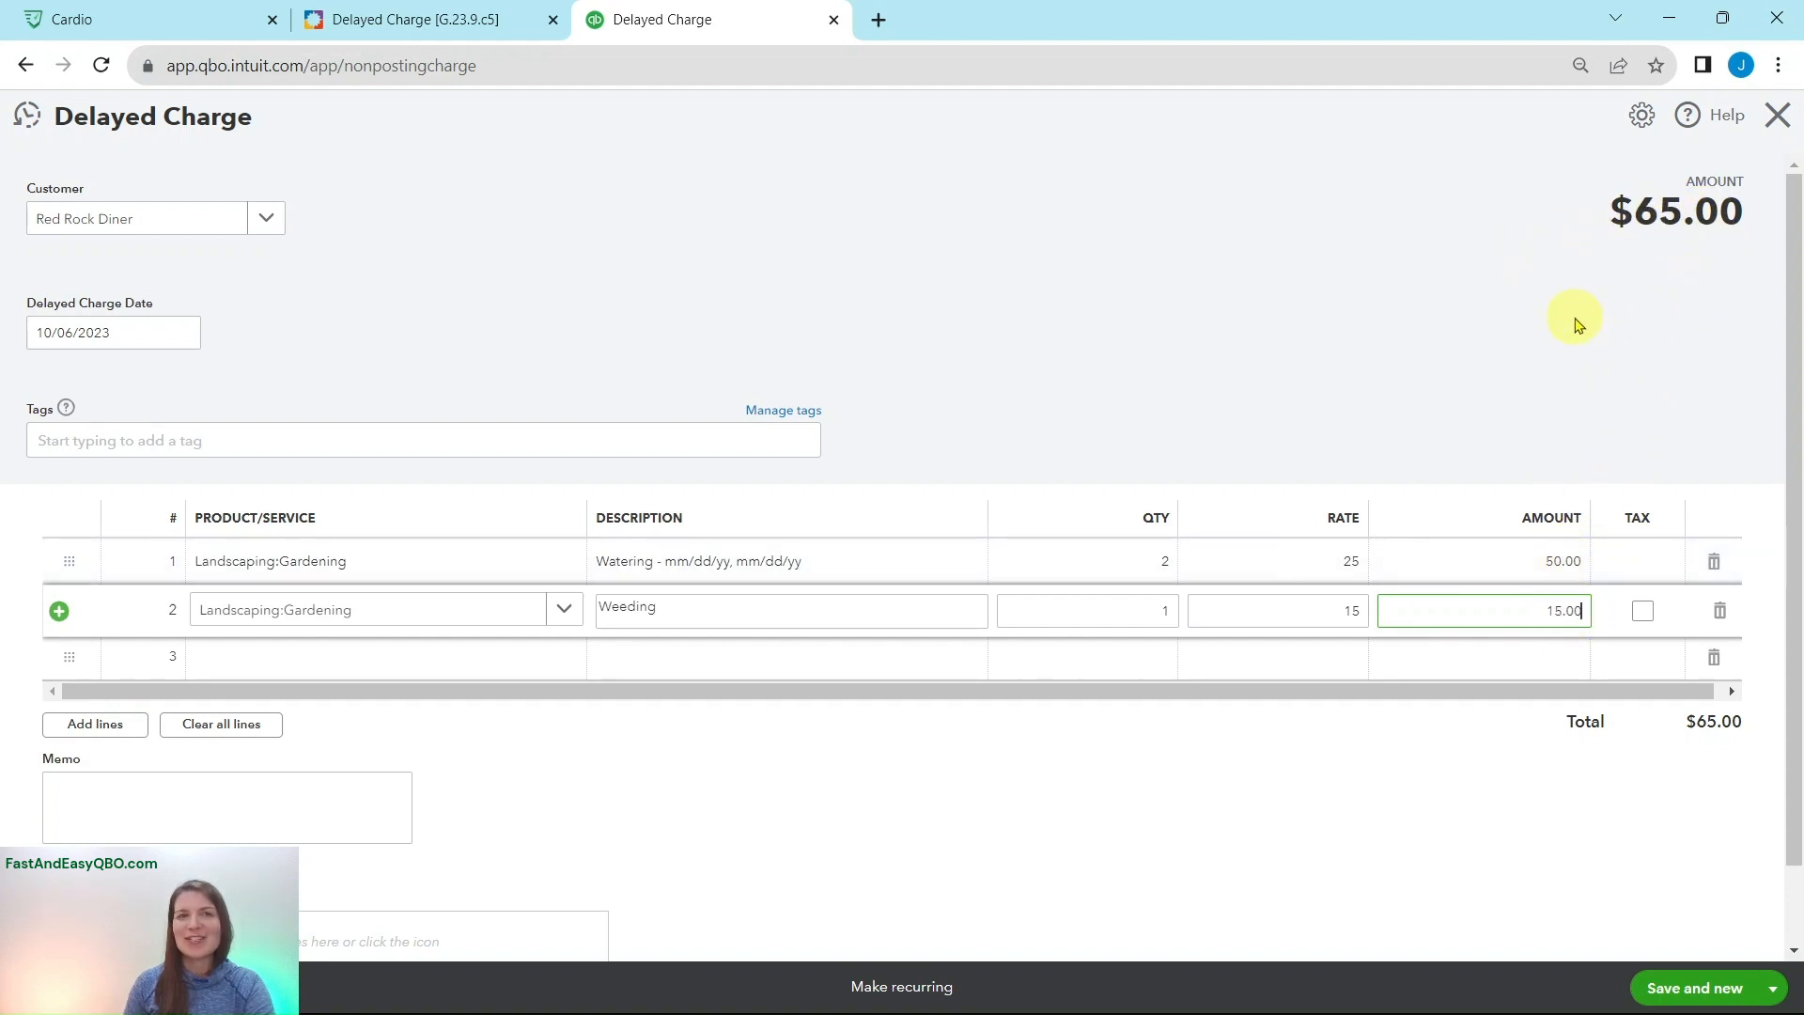
# - Check the exercise's Step 7 and save and close the second delayed charge for Red Rock Diner
pyautogui.click(468, 28)
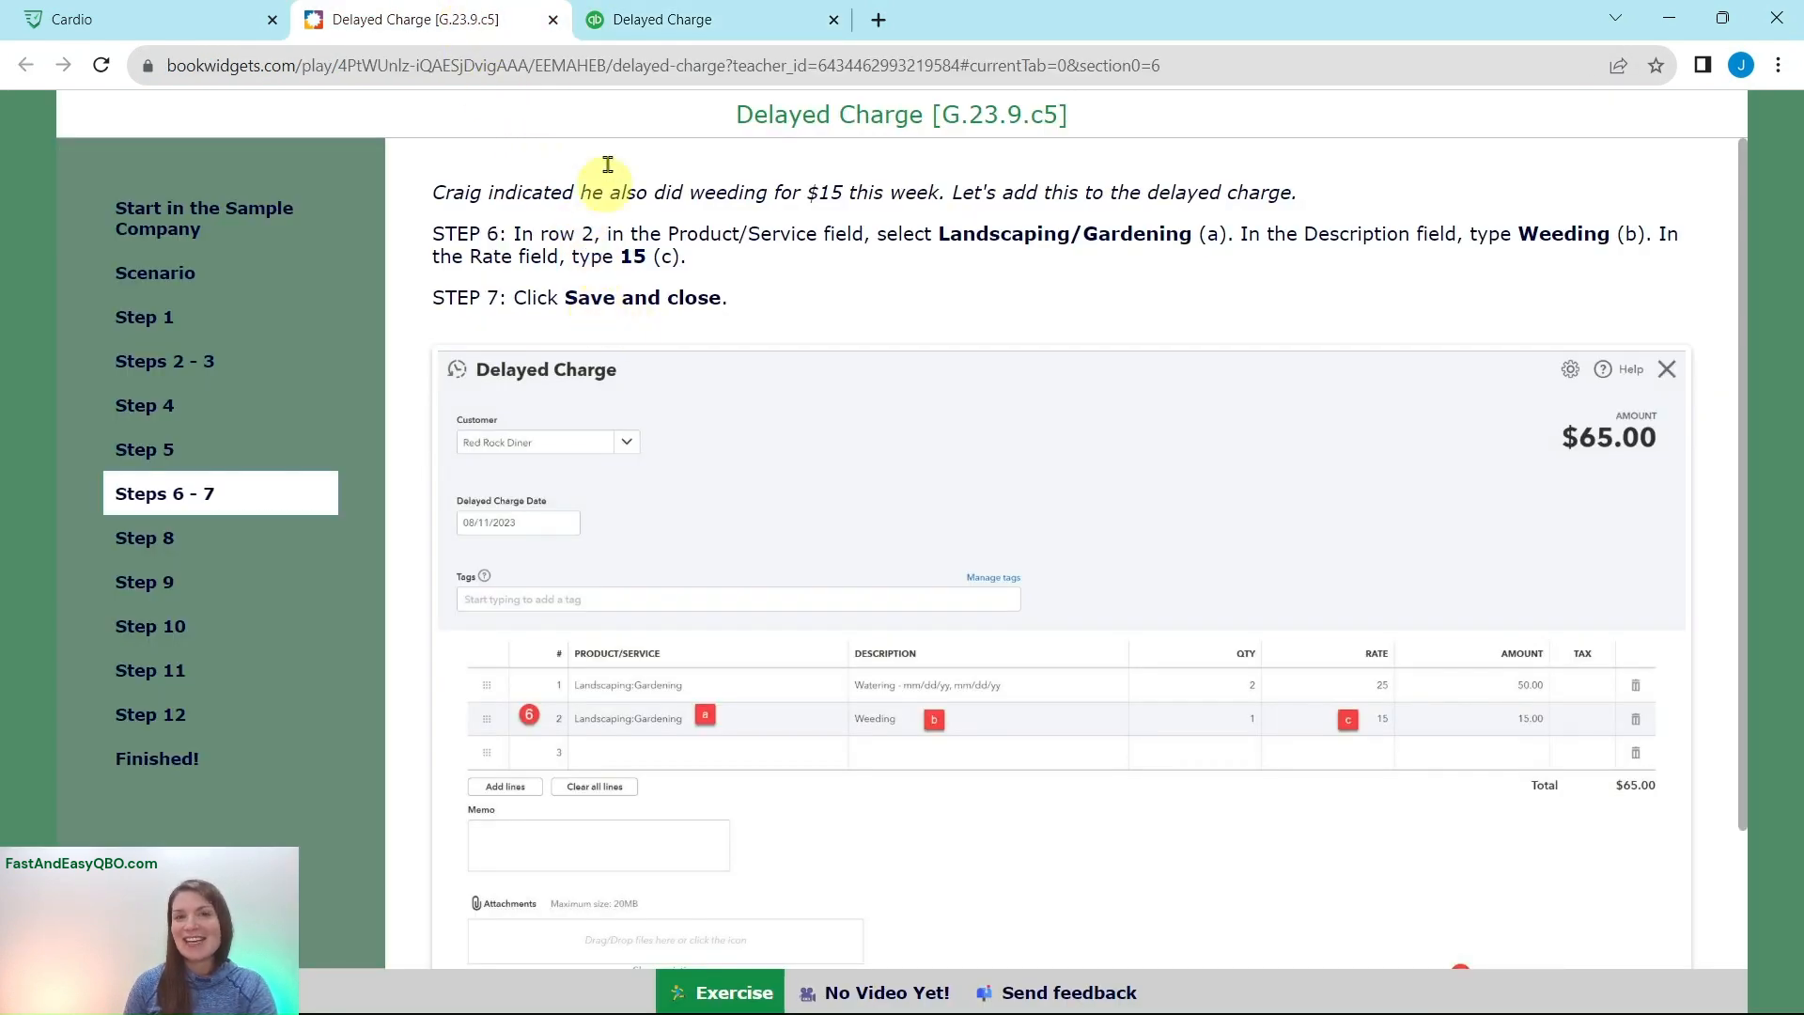
pyautogui.click(662, 20)
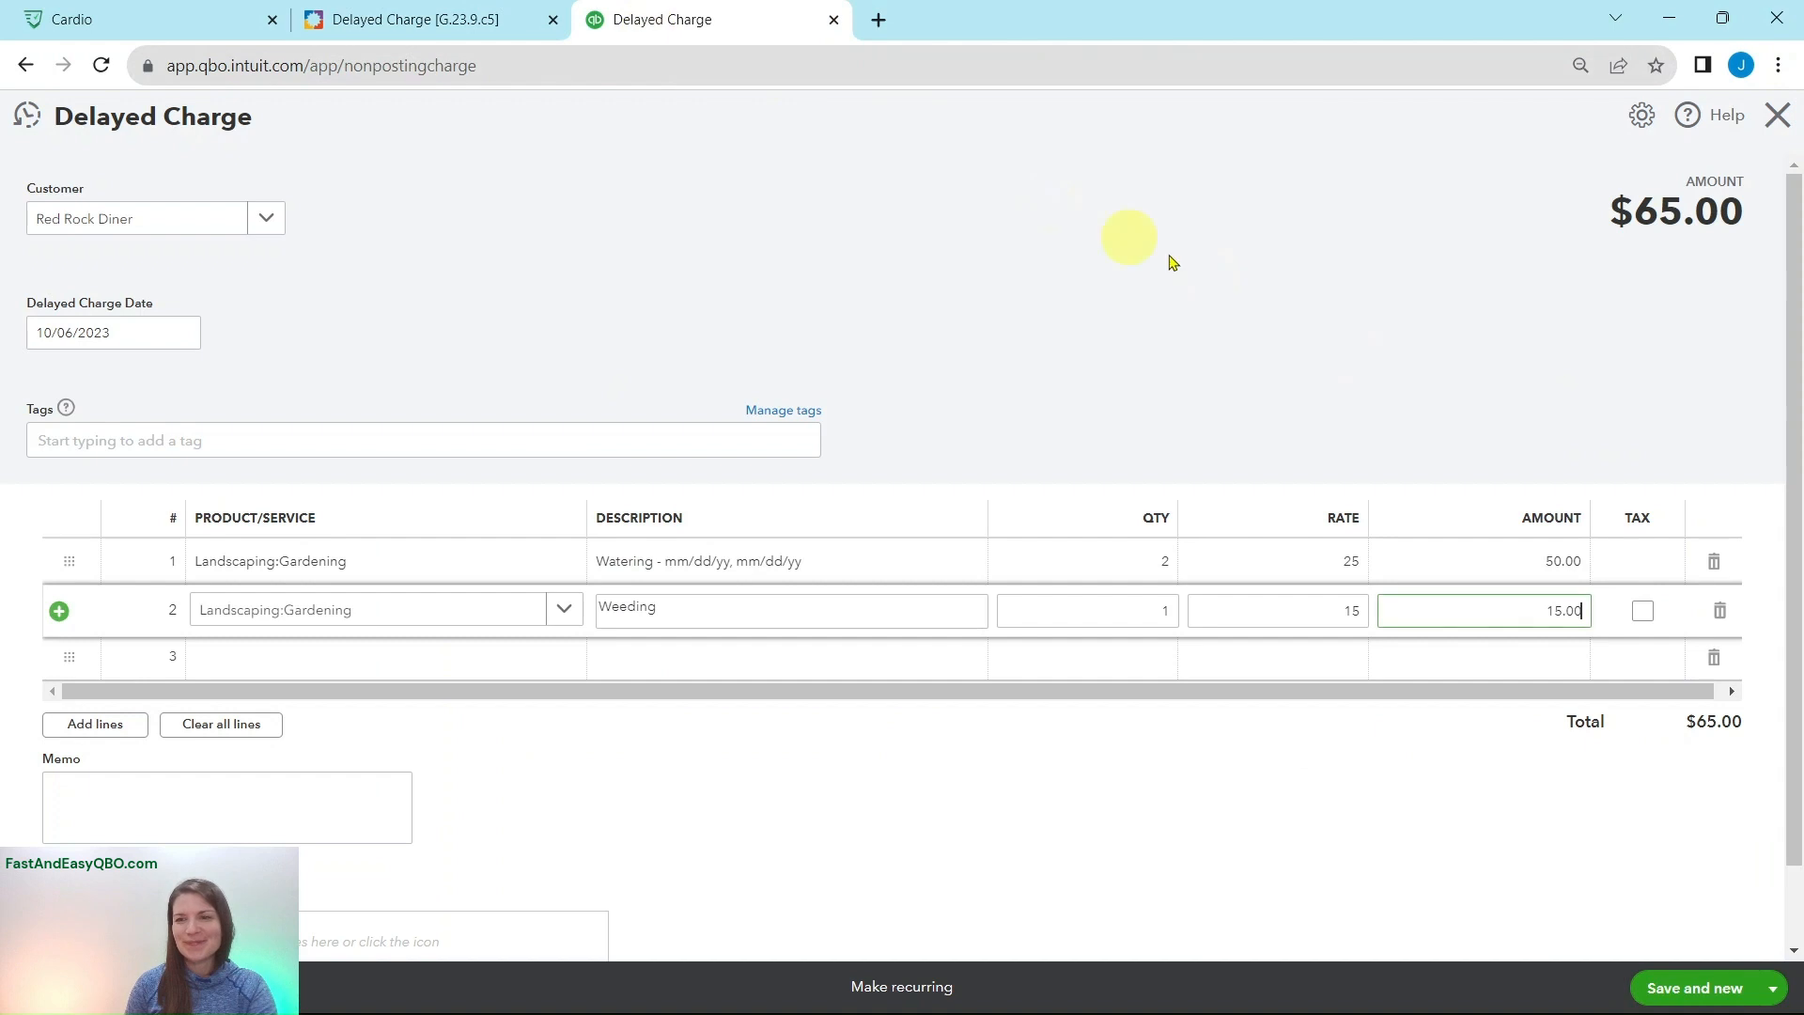
pyautogui.click(1774, 994)
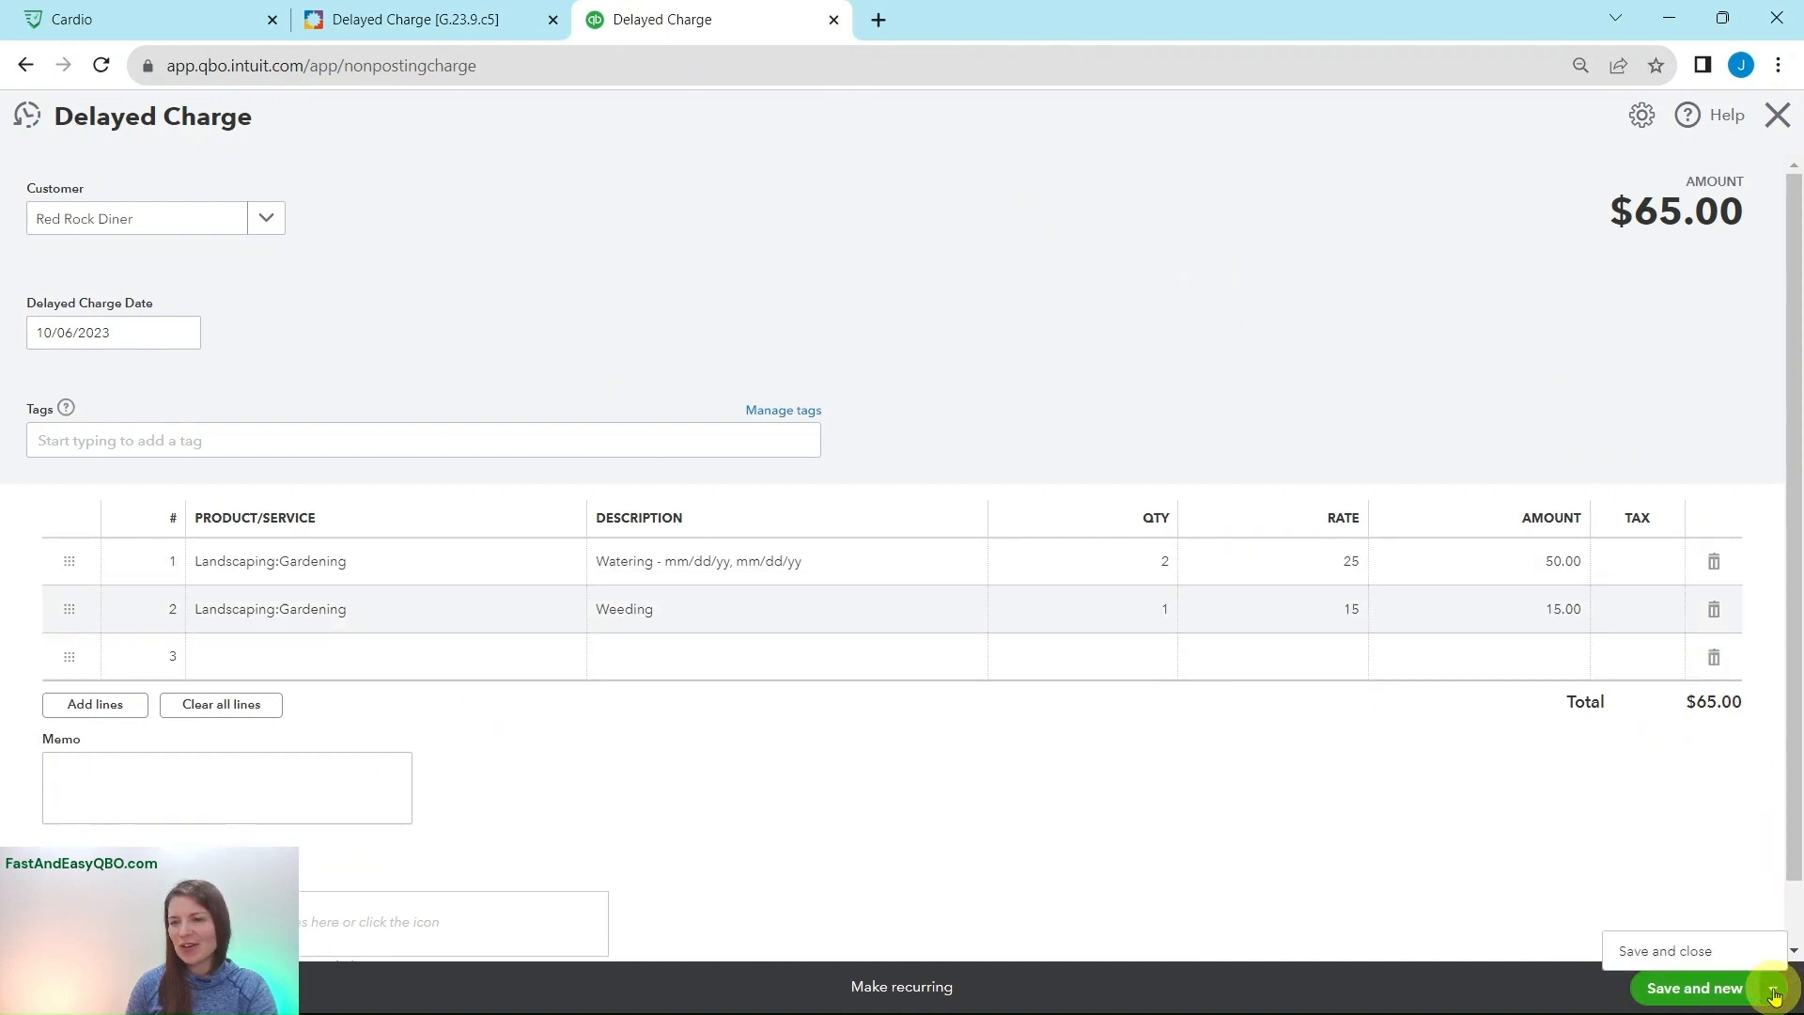
pyautogui.click(1654, 960)
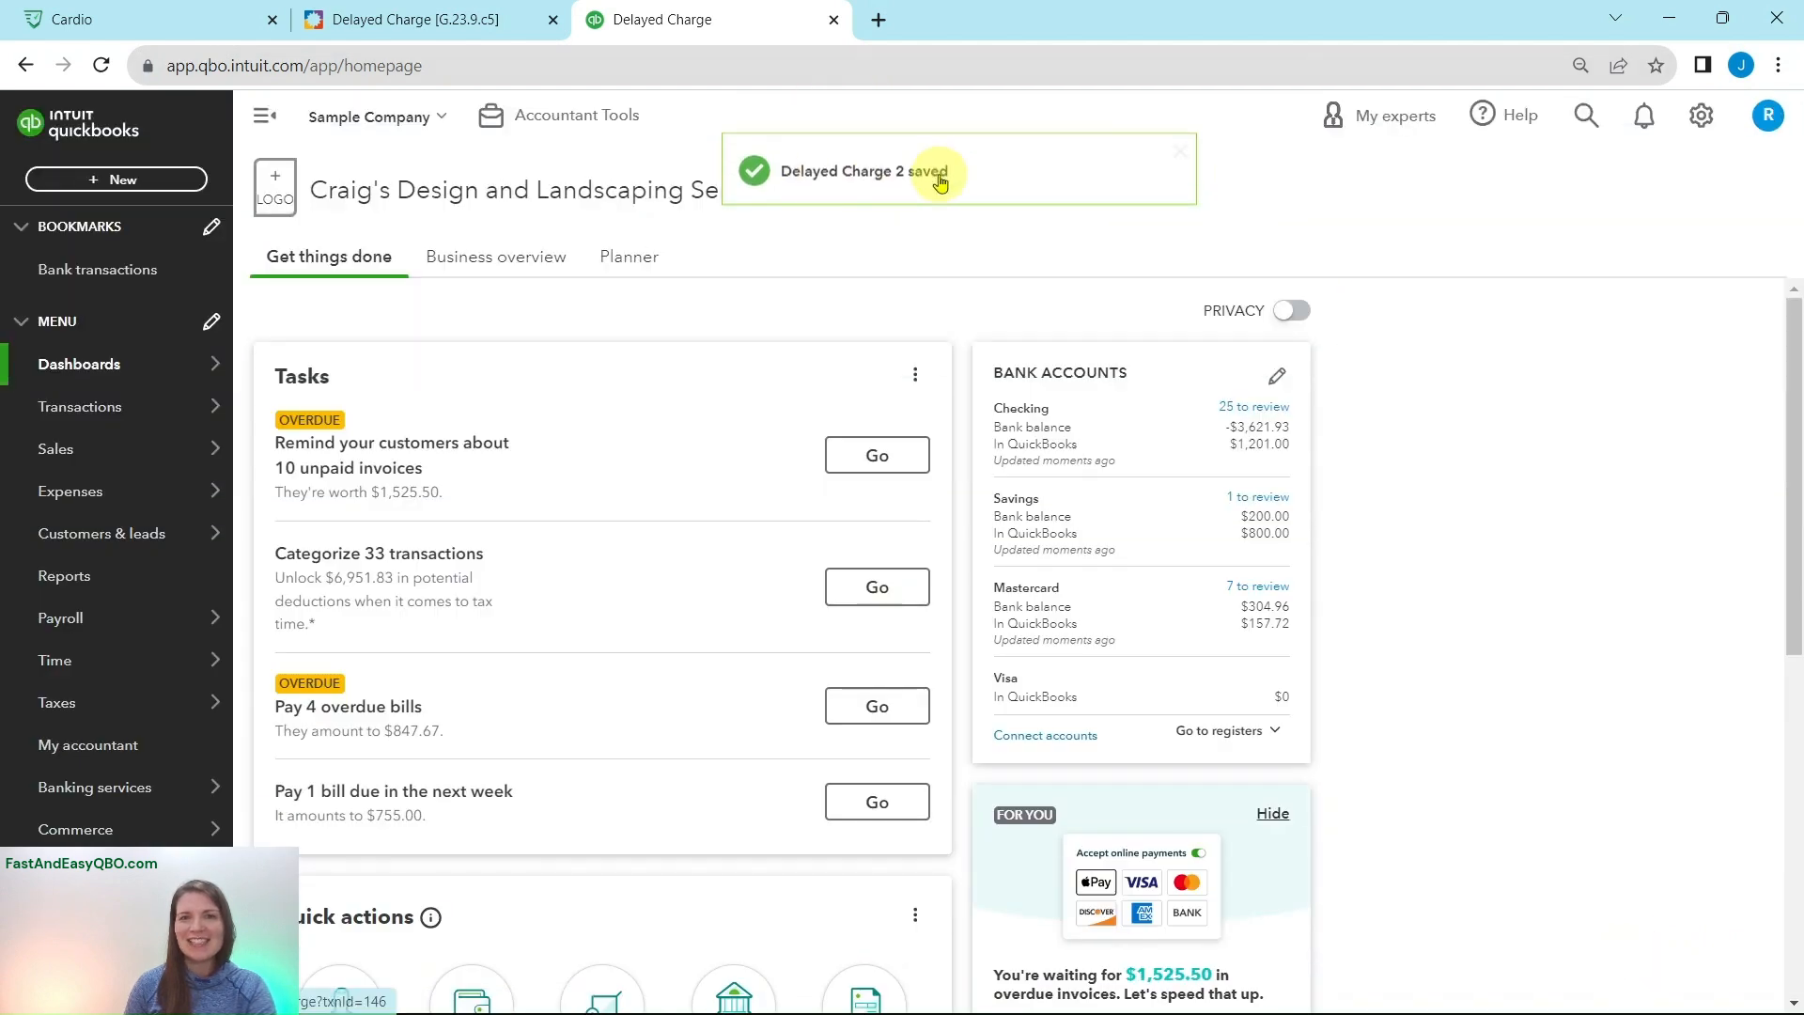
# - Check the exercise's Step 8 and open the Customers list in the sample company
pyautogui.click(419, 19)
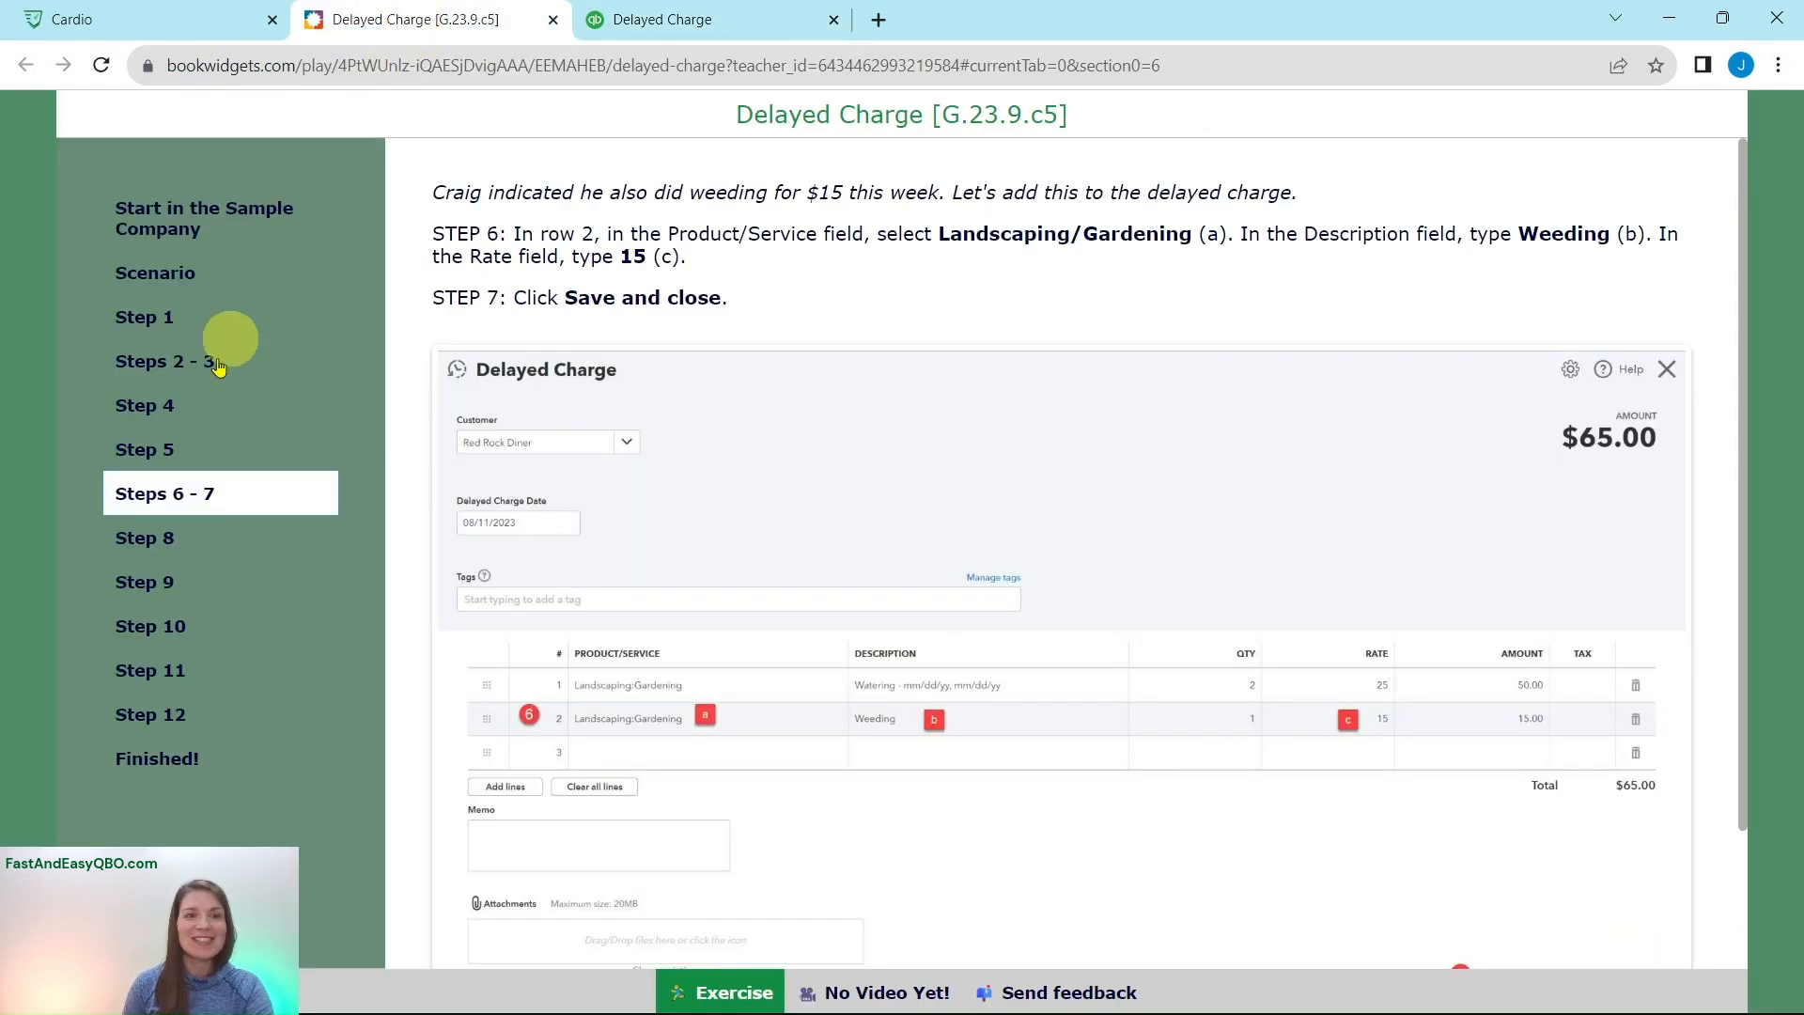
pyautogui.click(146, 538)
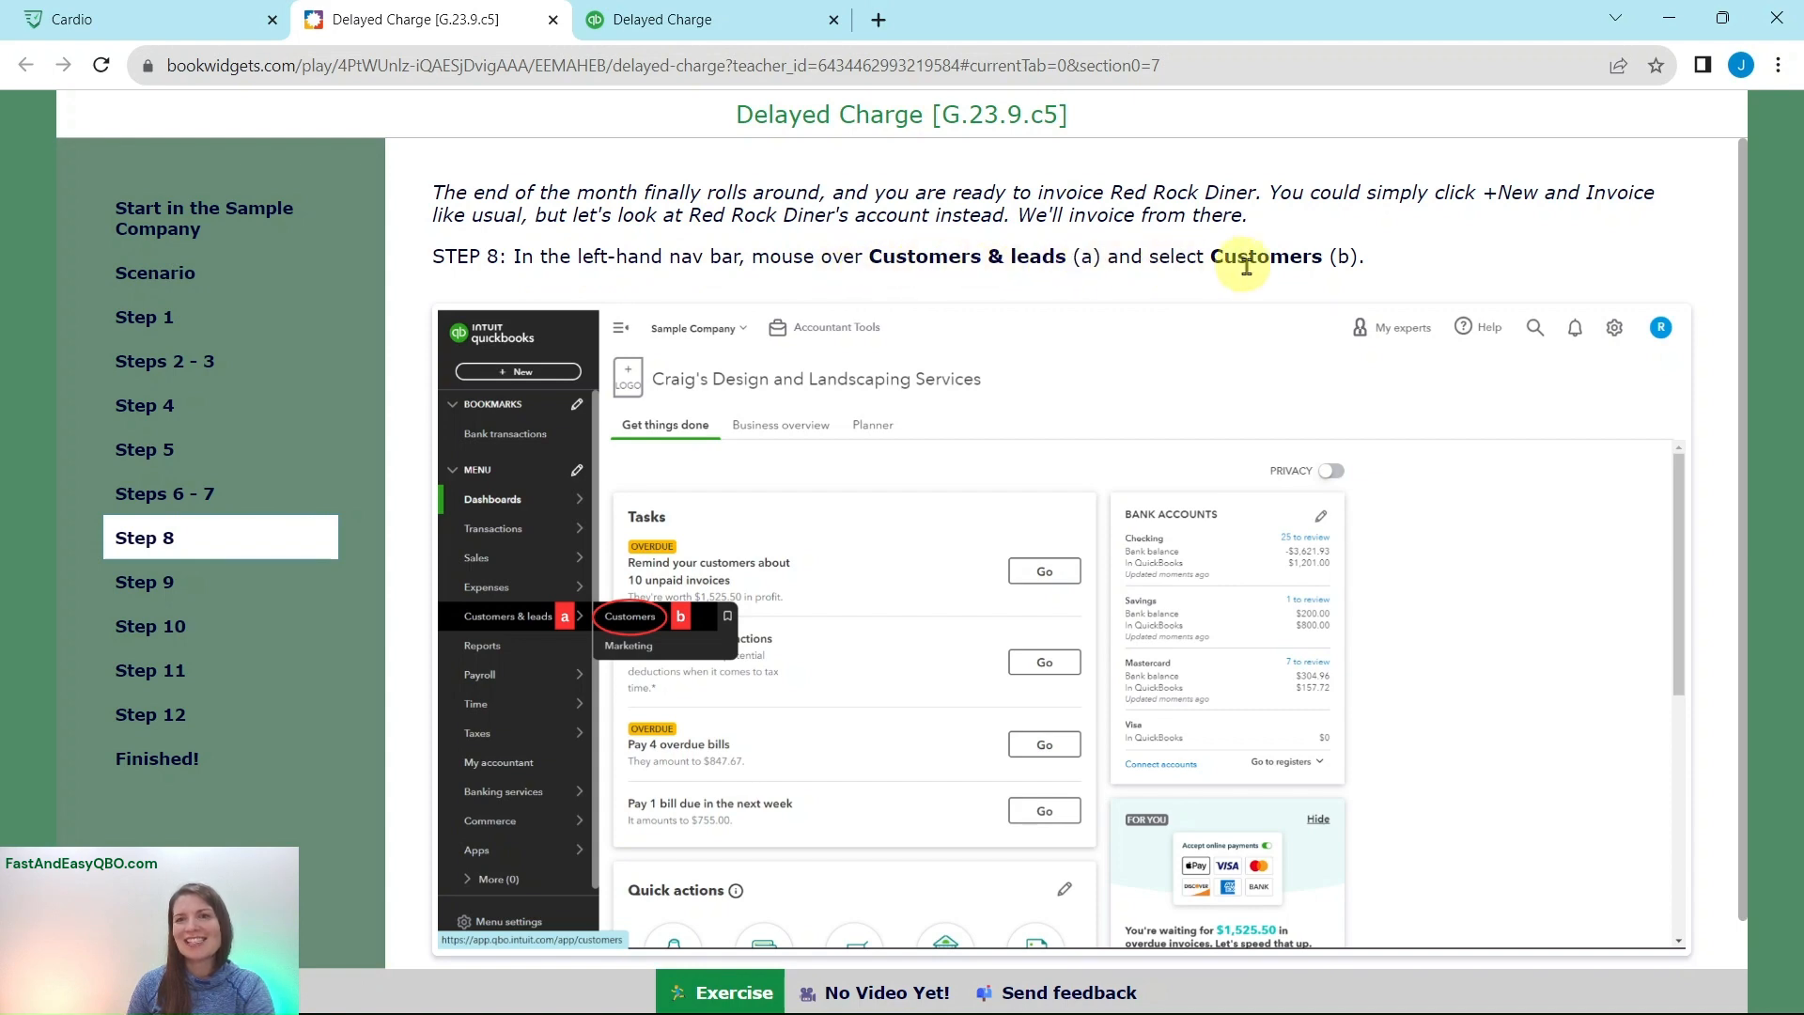
pyautogui.click(702, 27)
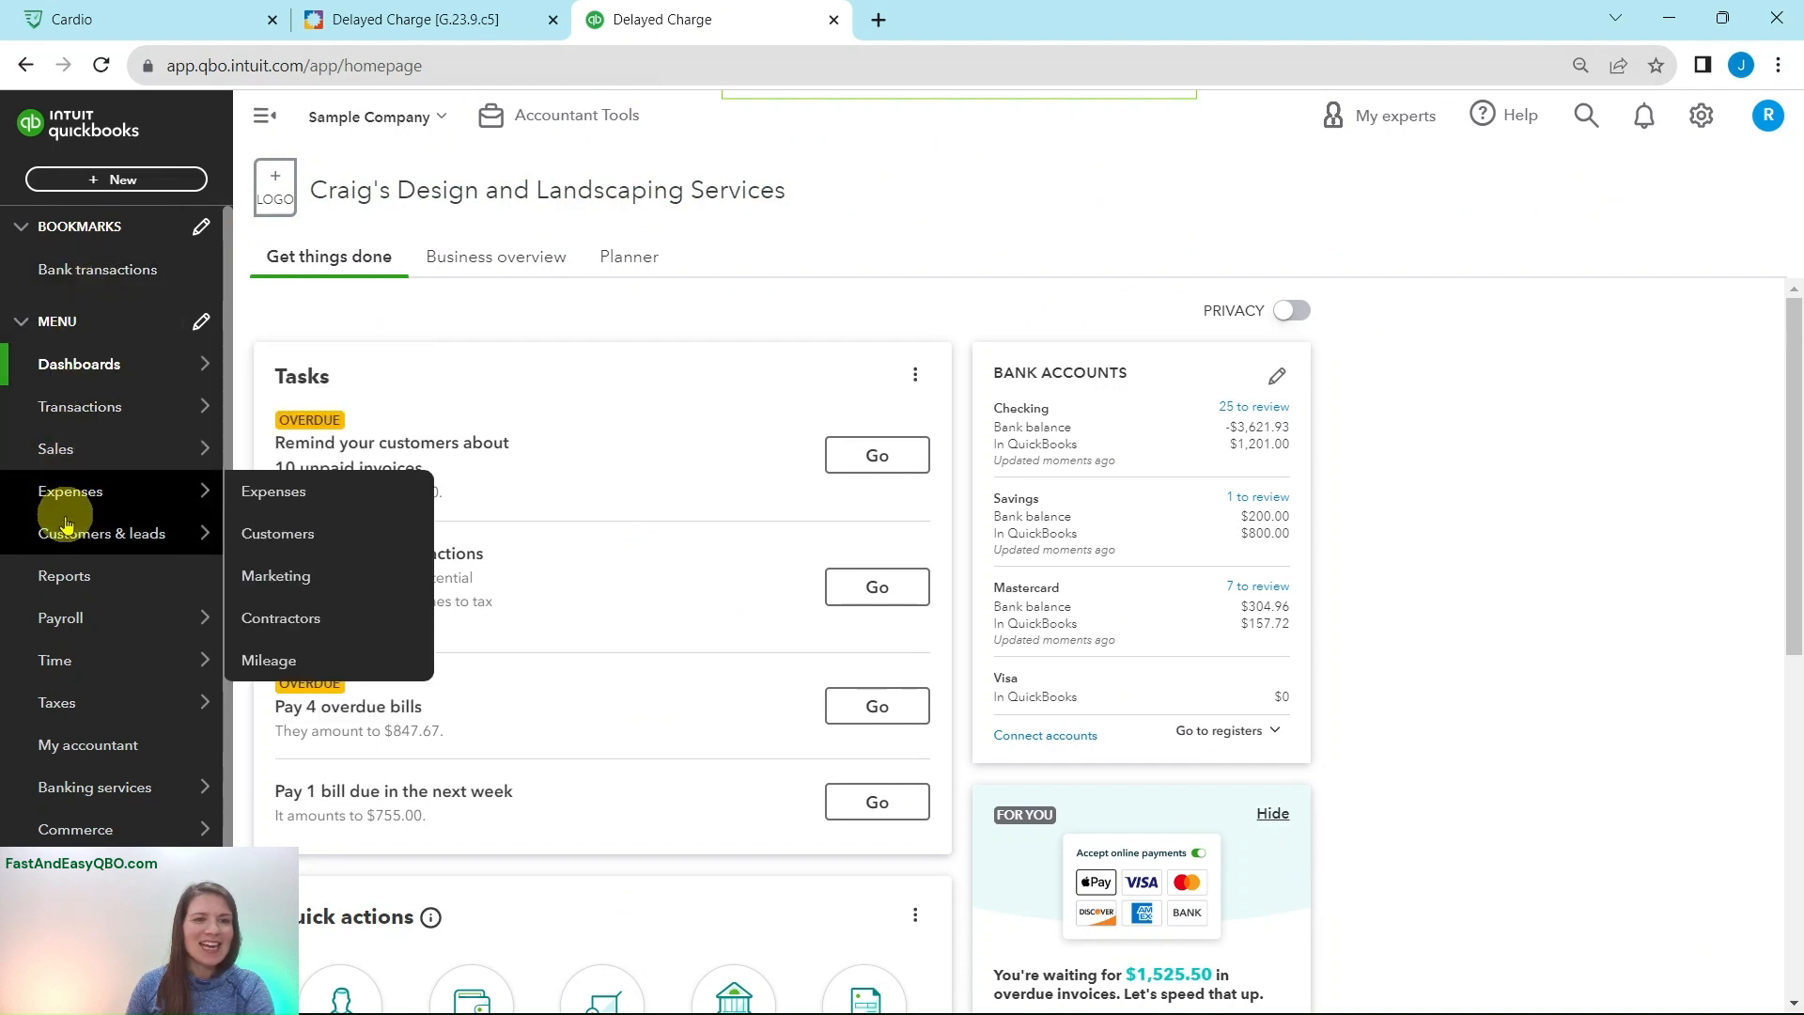
pyautogui.moveTo(66, 543)
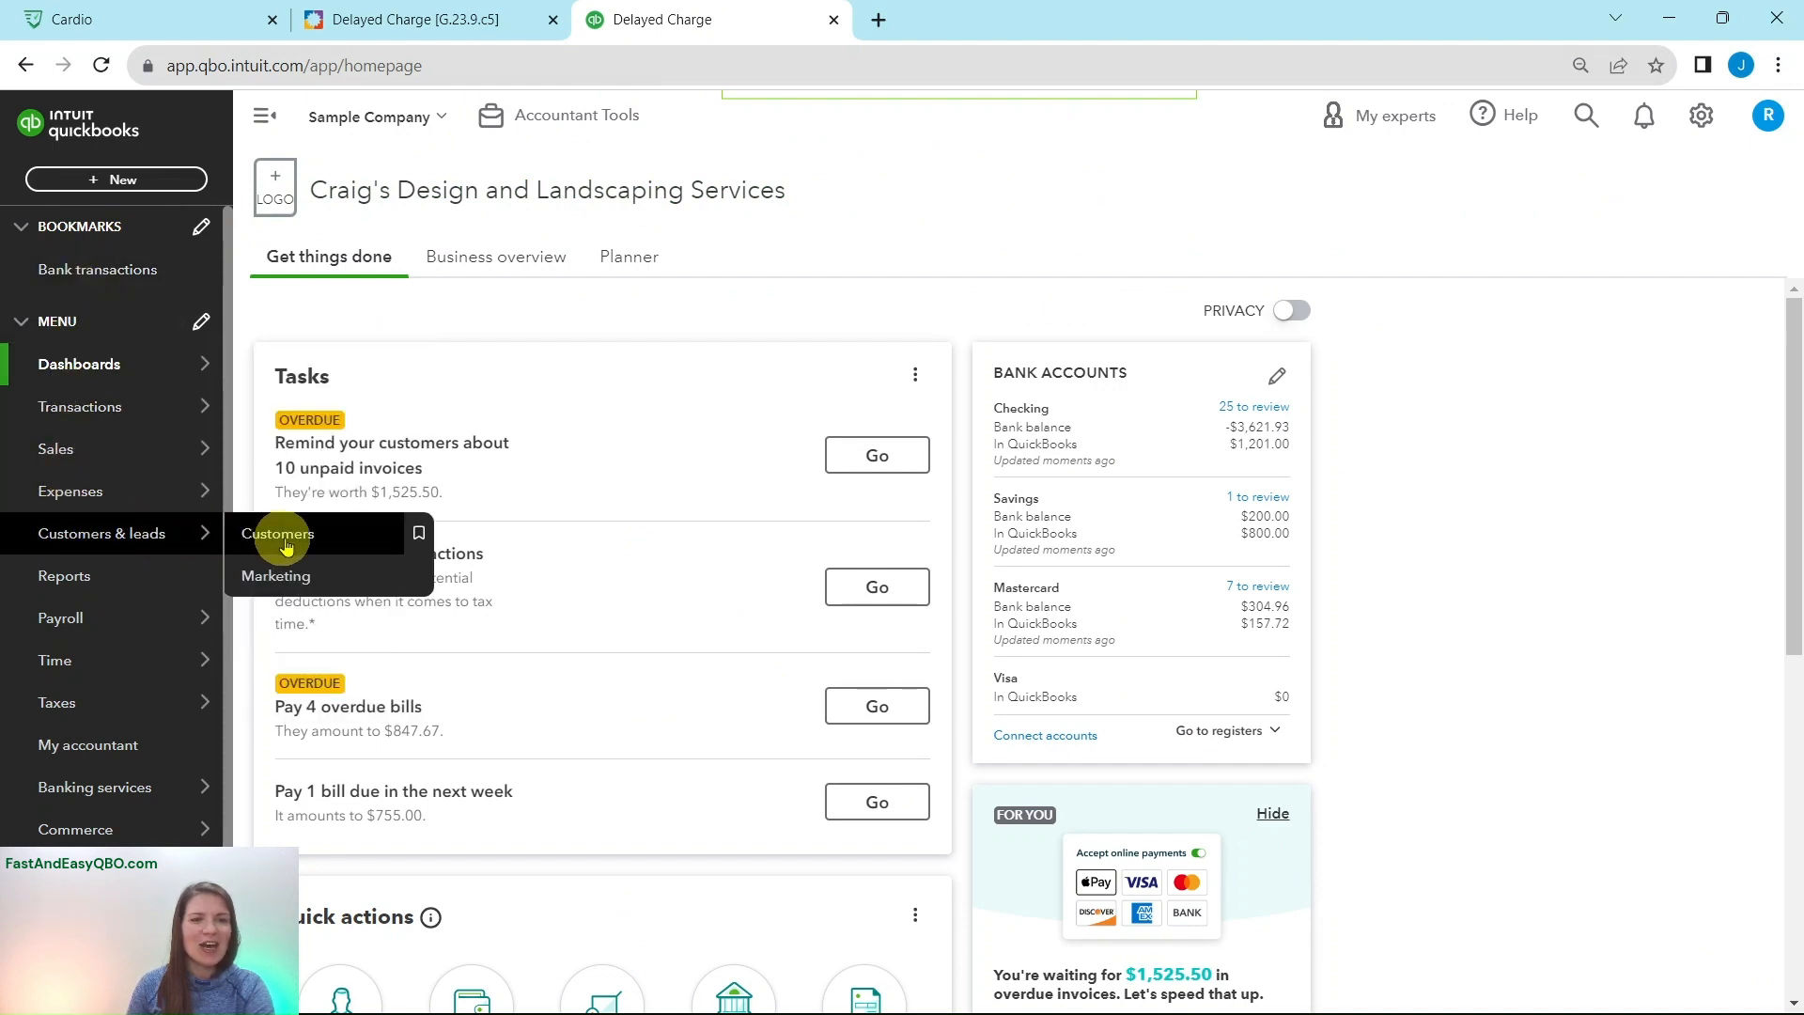
pyautogui.click(348, 545)
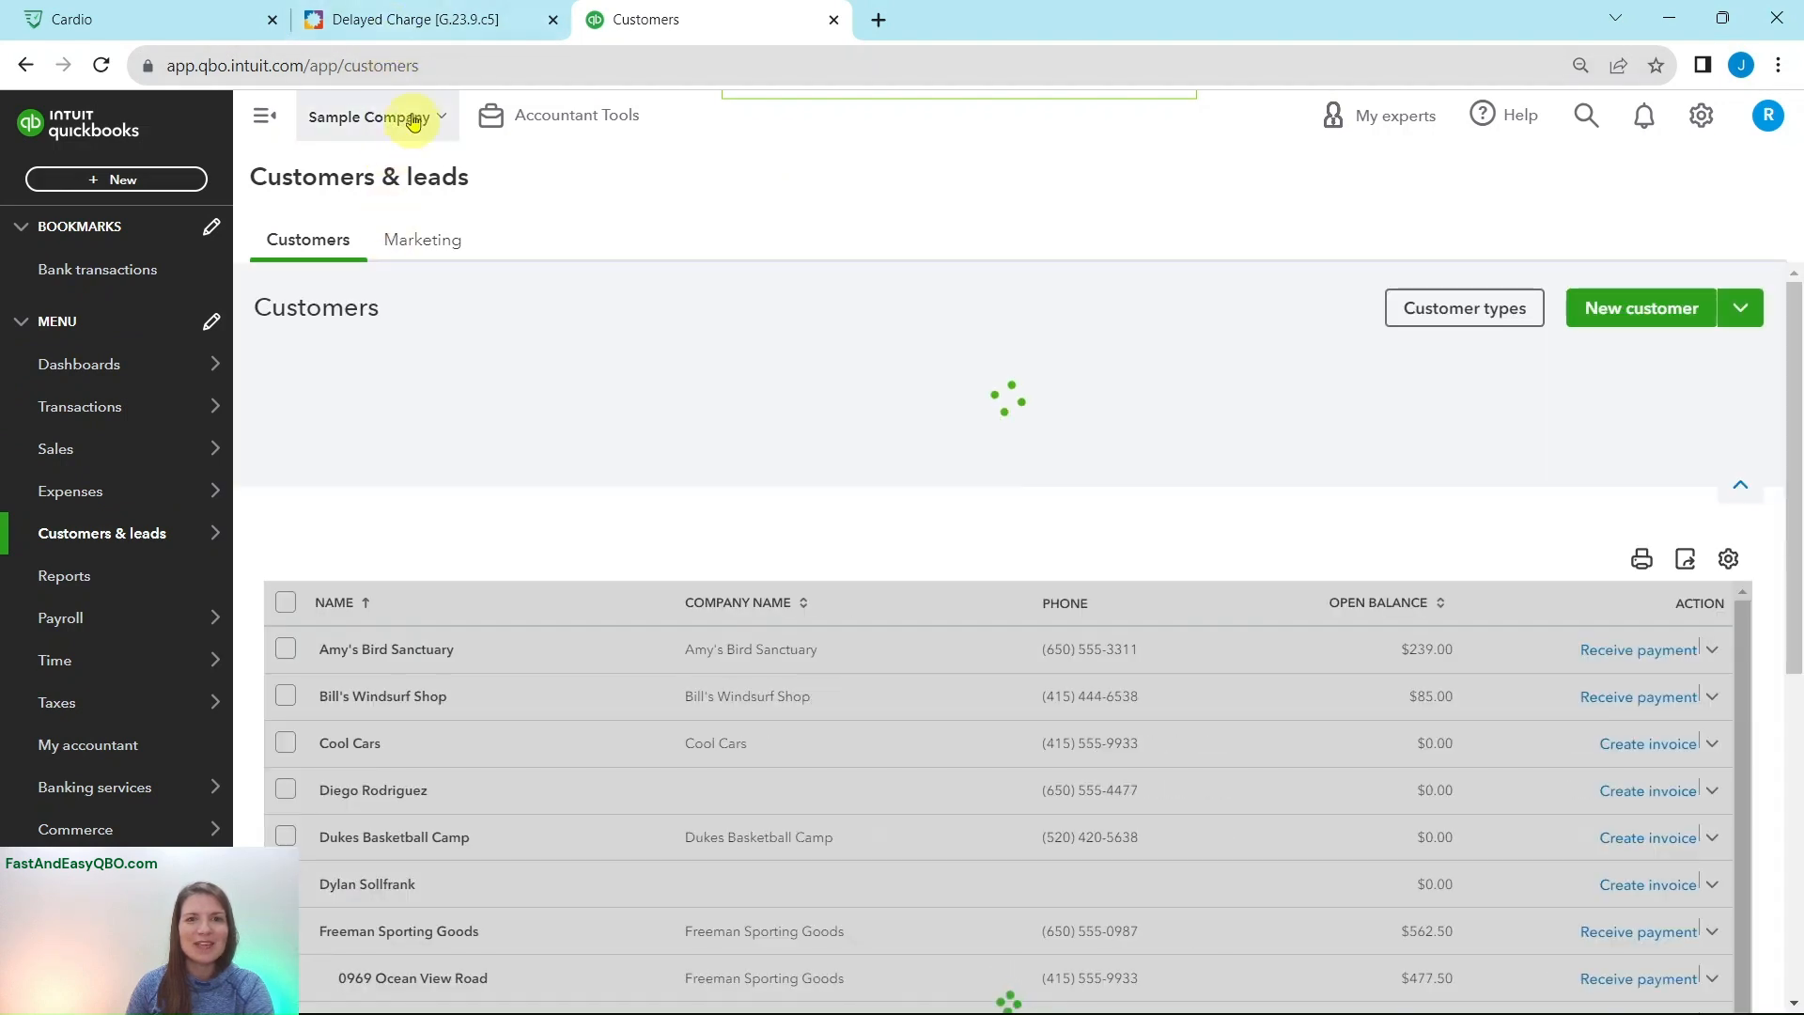
# - Check the exercise's Step 9 and open Red Rock Diner's record from the sample company's customer list
pyautogui.click(404, 20)
pyautogui.click(143, 579)
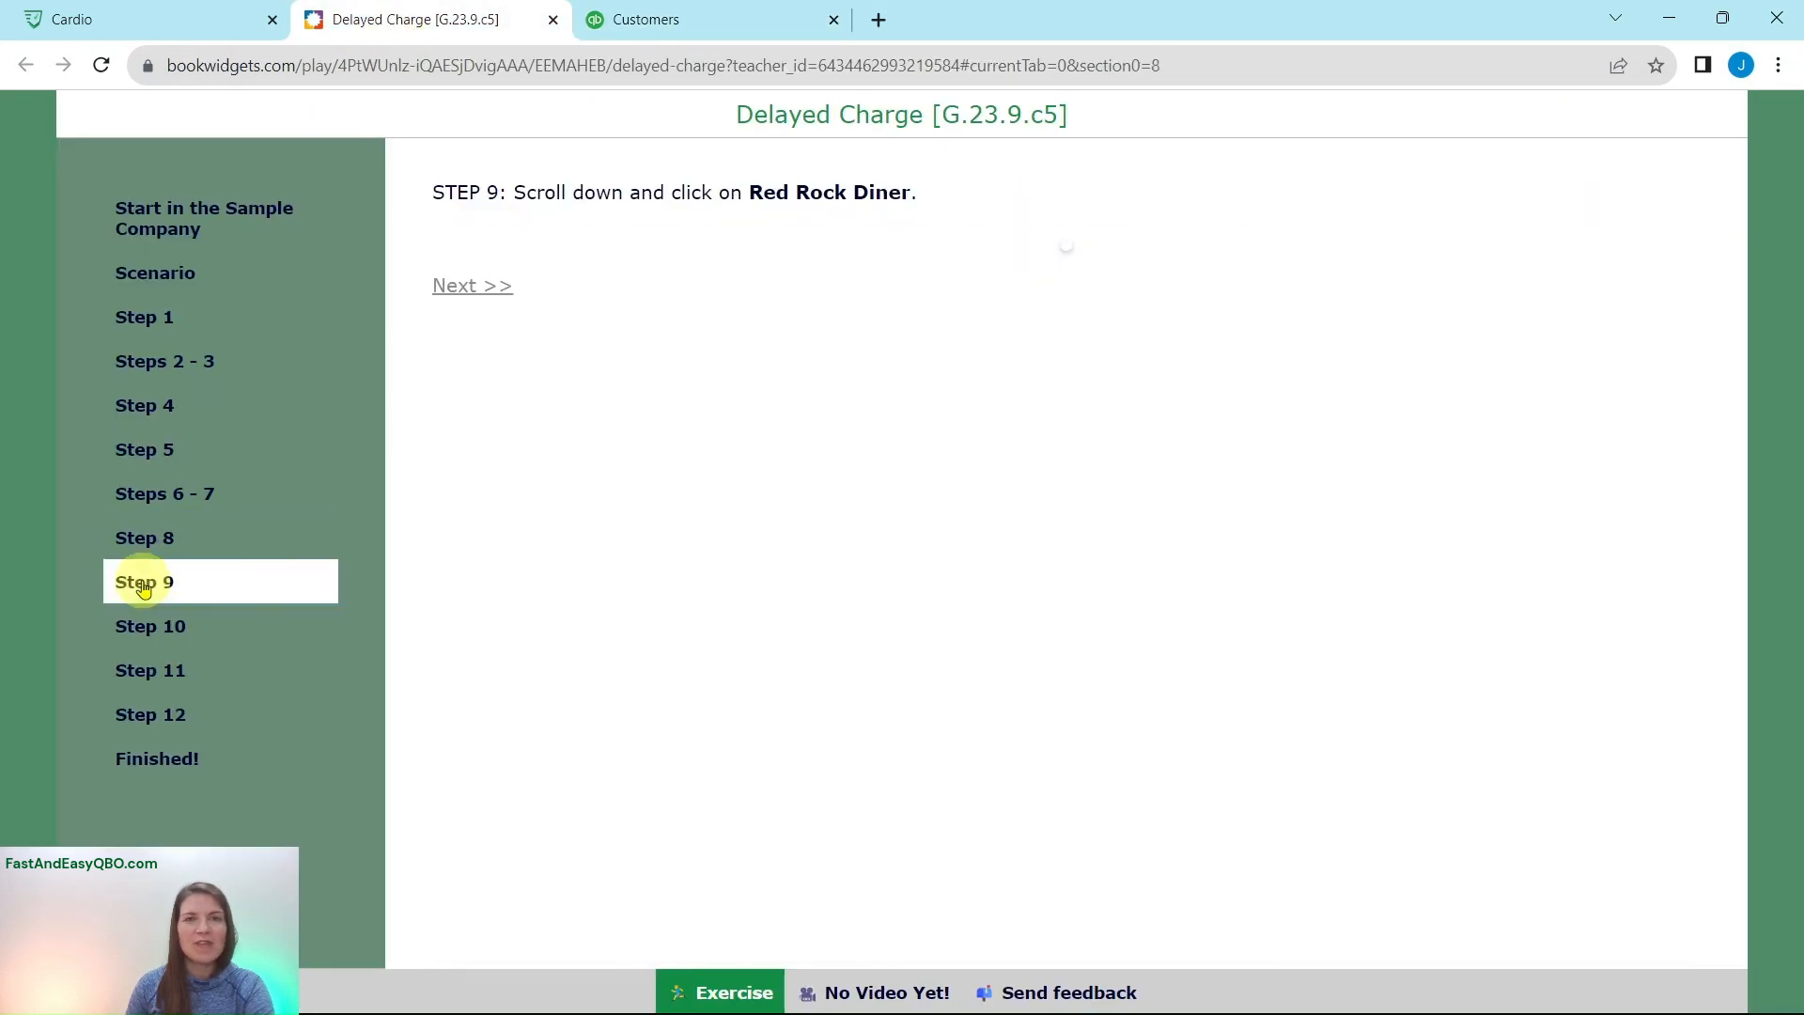
pyautogui.click(652, 23)
pyautogui.scroll(-8, 732, 531)
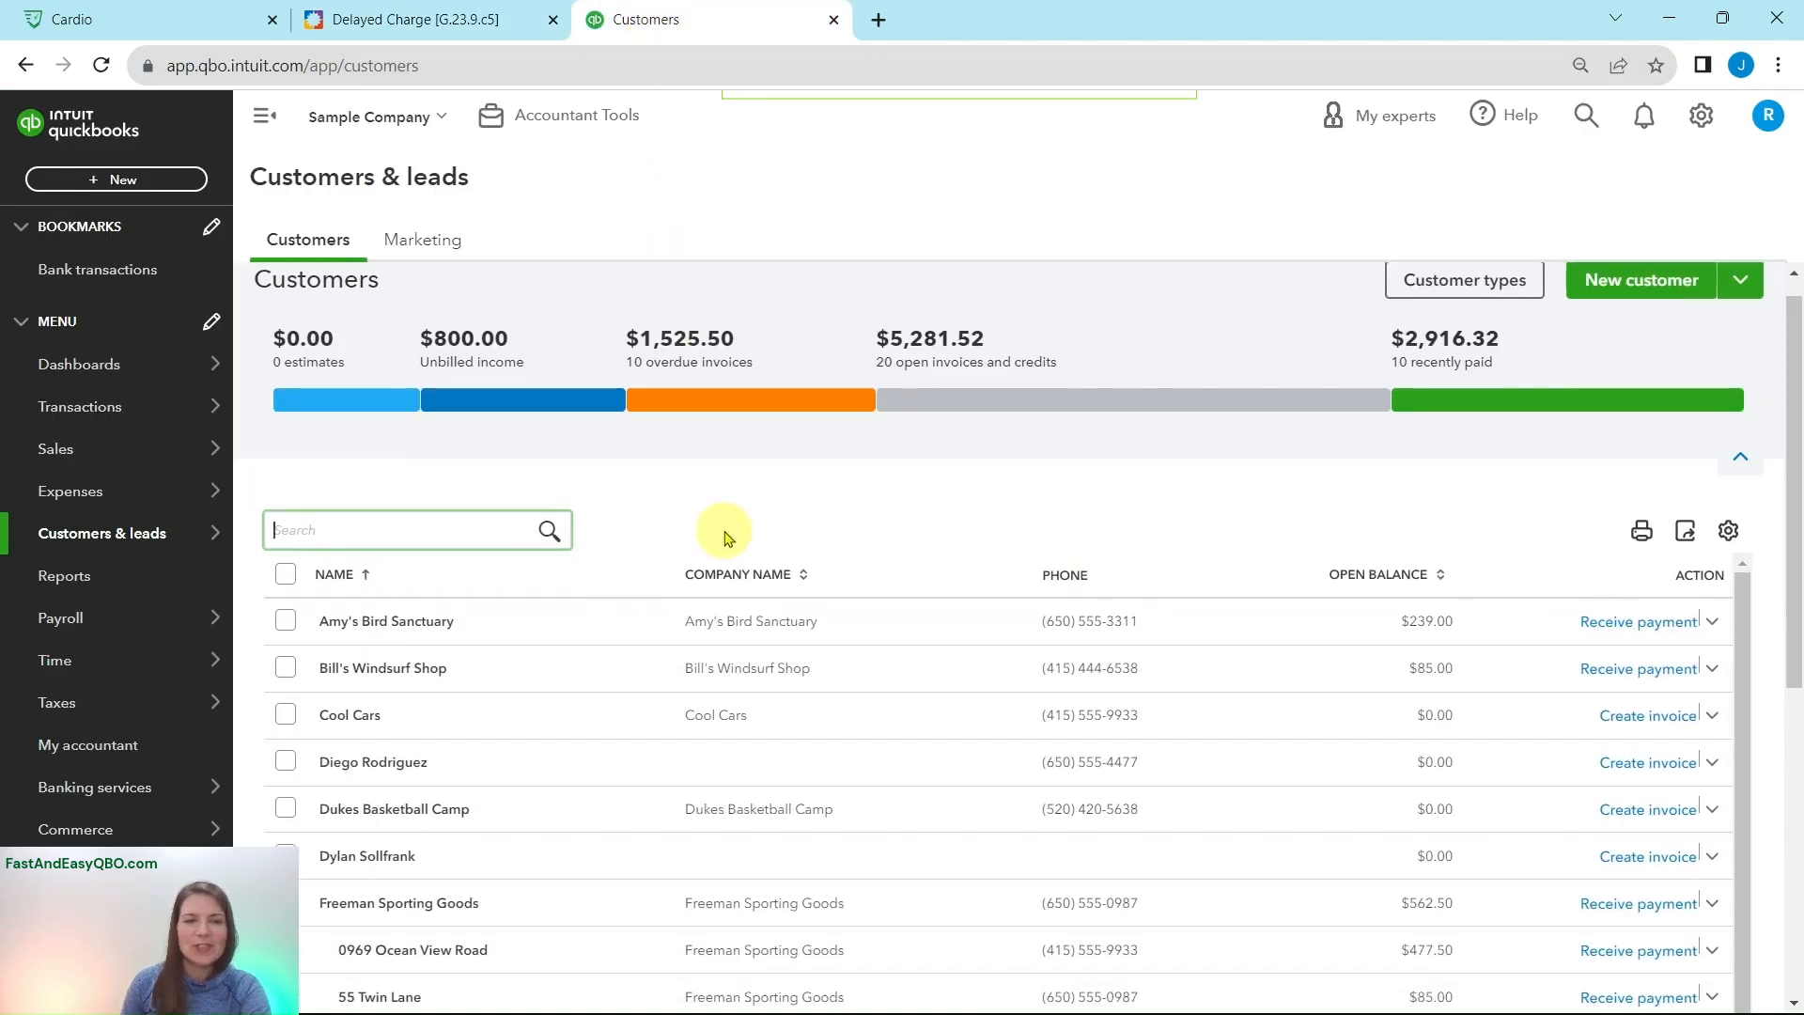
pyautogui.scroll(-3, 745, 526)
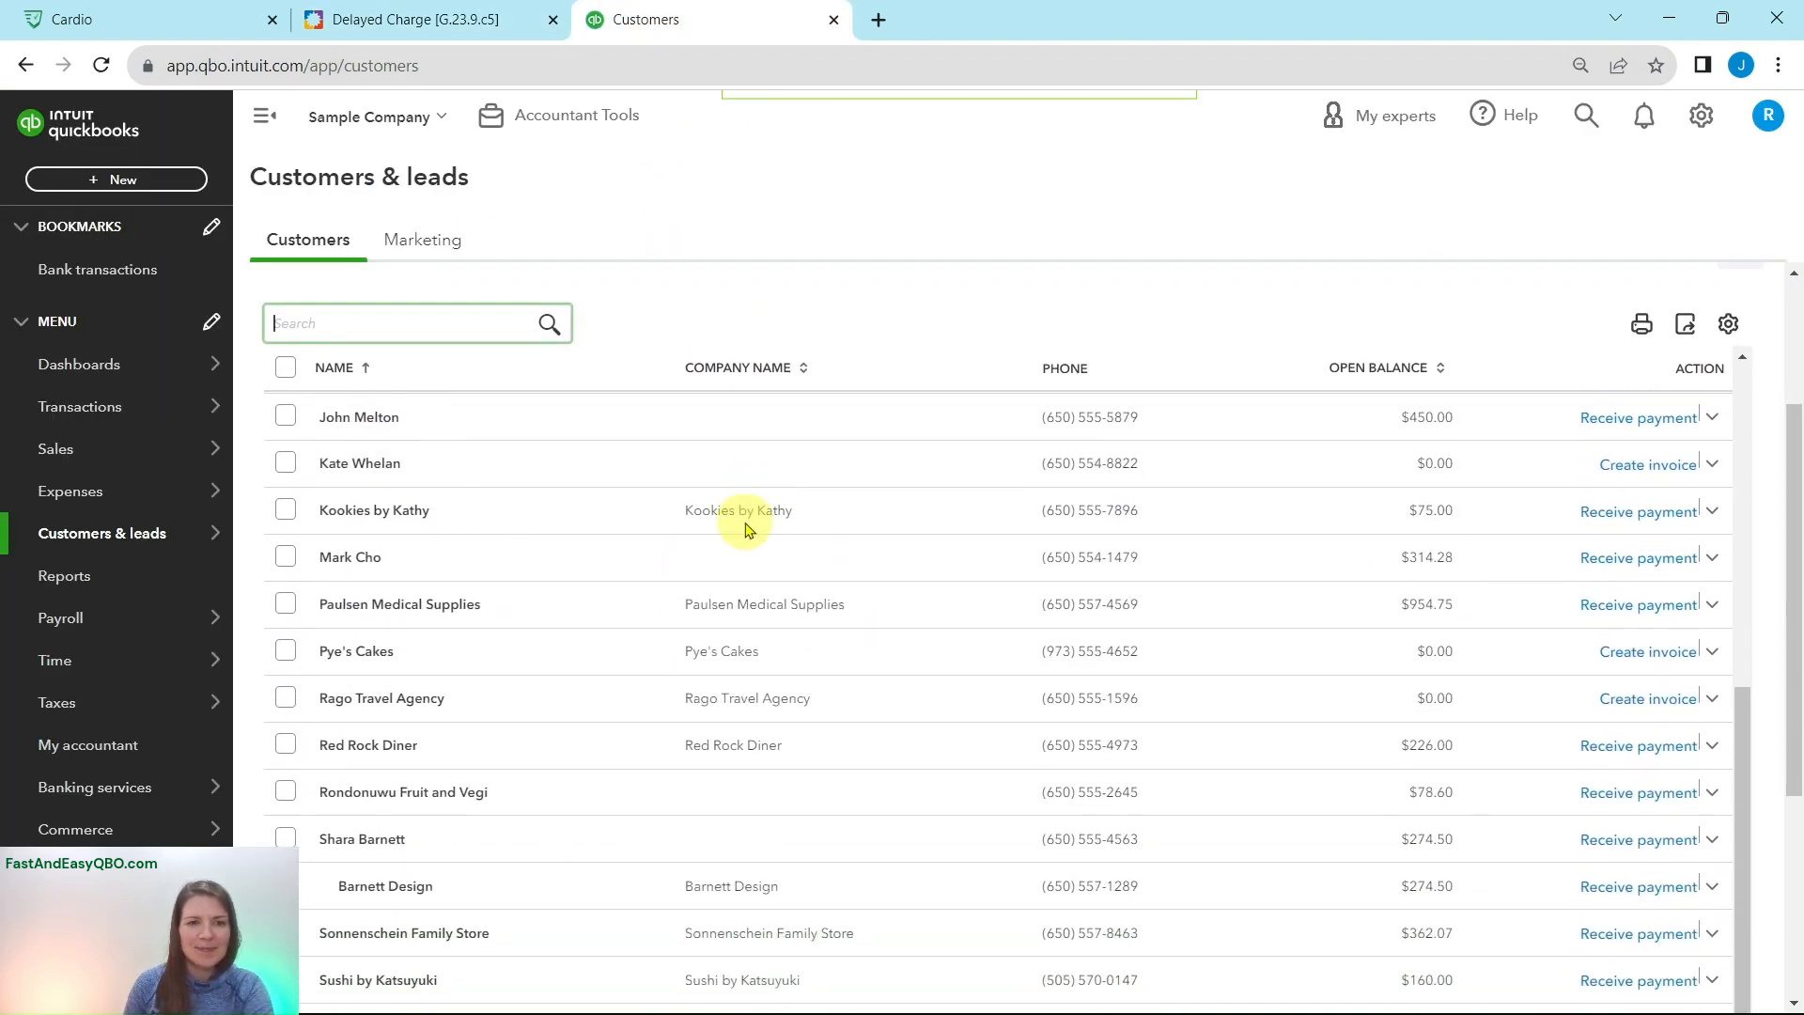
pyautogui.scroll(-4, 658, 563)
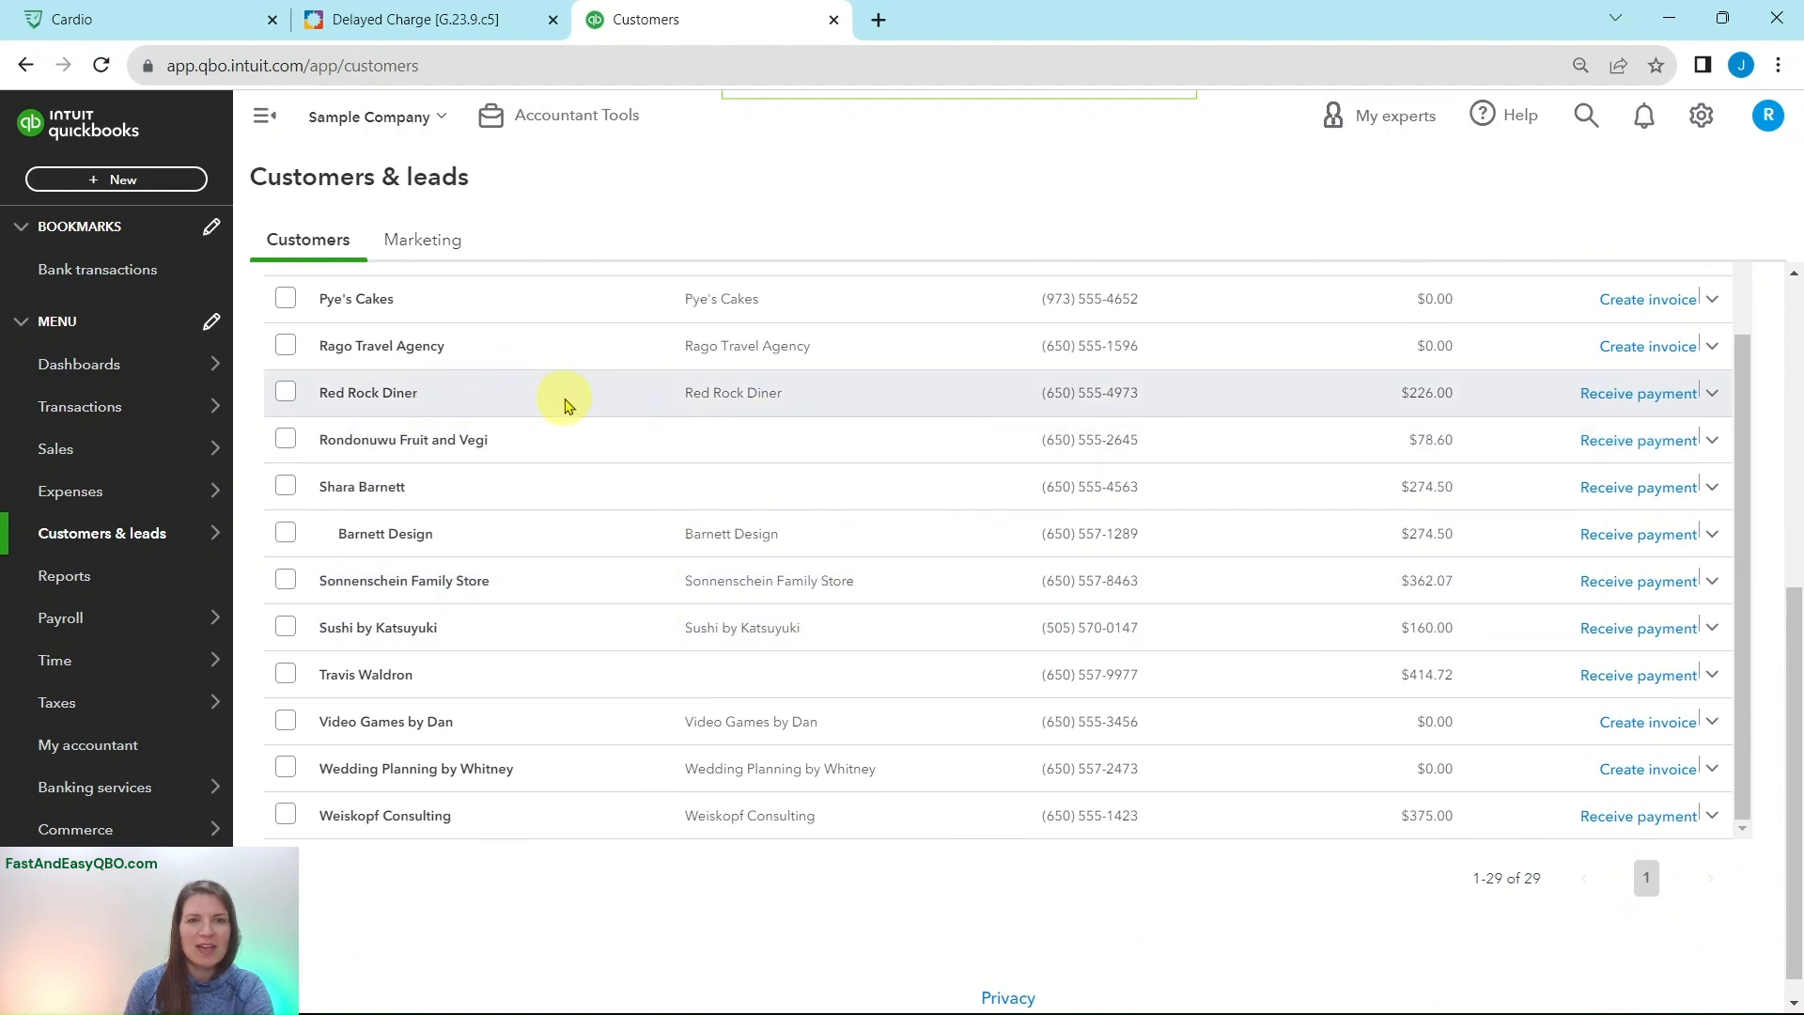
pyautogui.click(522, 402)
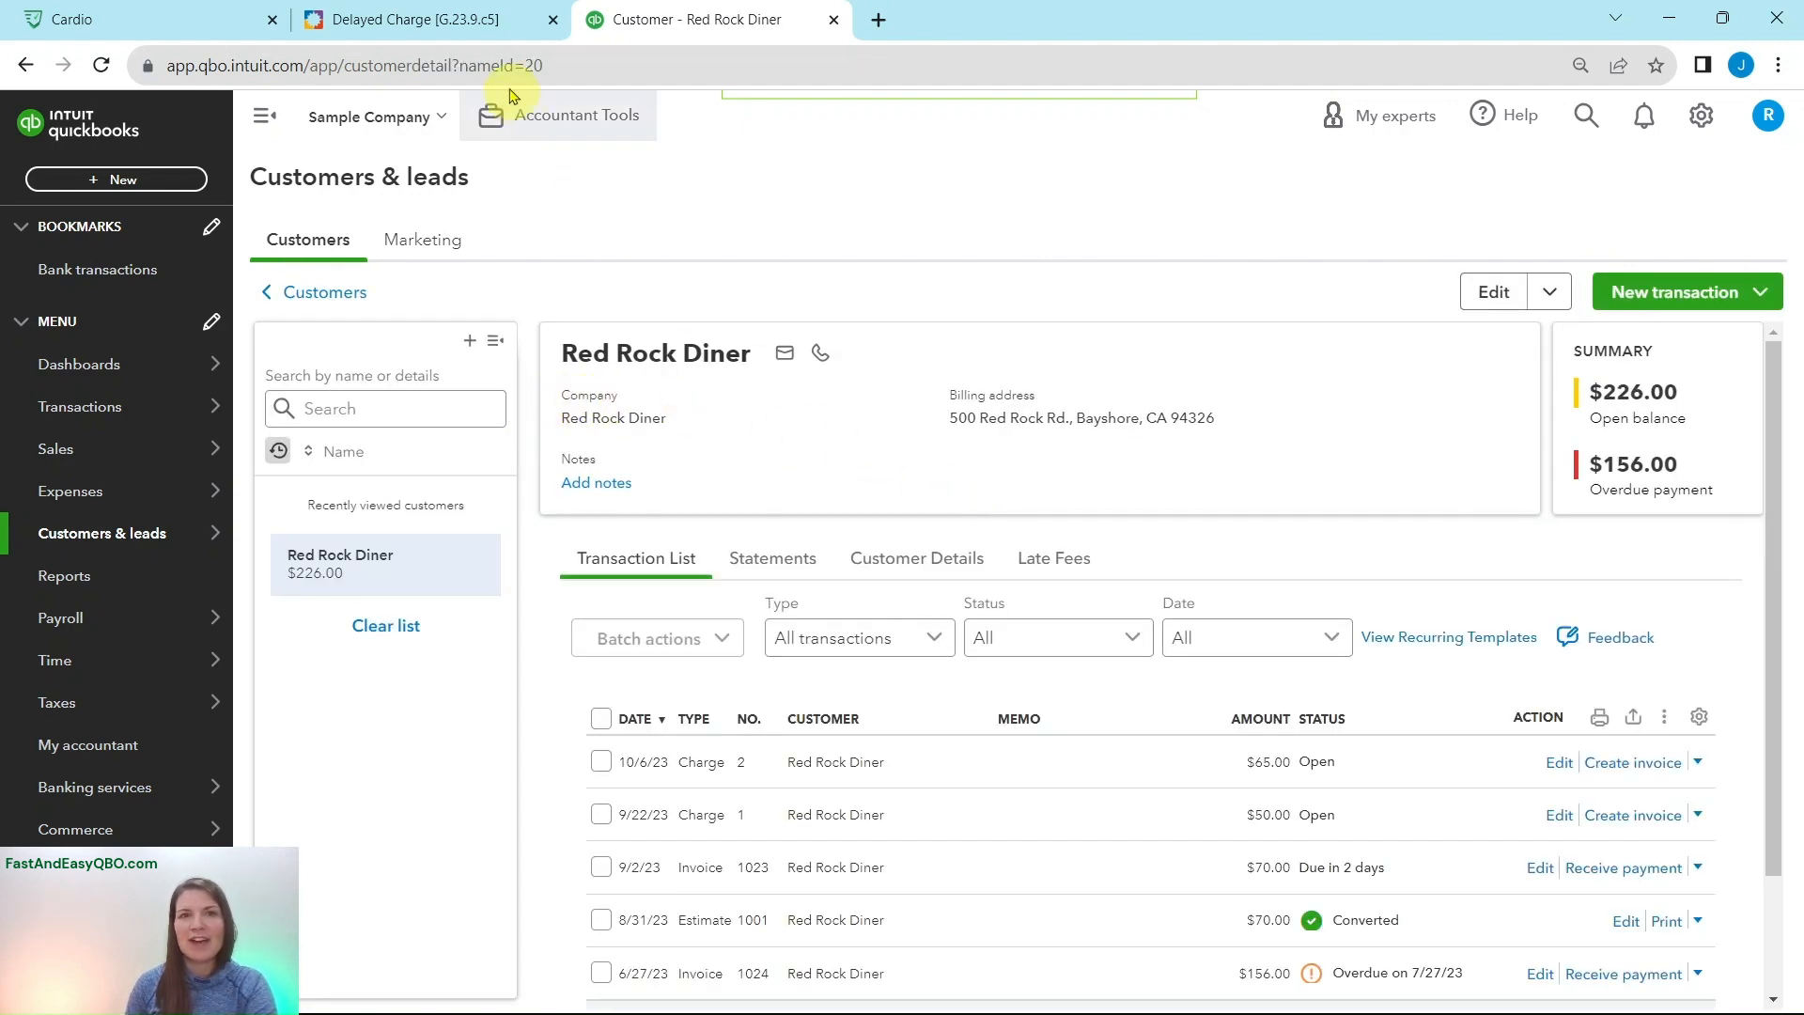
# - Check the exercise's Step 10 and dismiss the transaction tips pop-up on Red Rock Diner's page
pyautogui.click(451, 20)
pyautogui.click(205, 629)
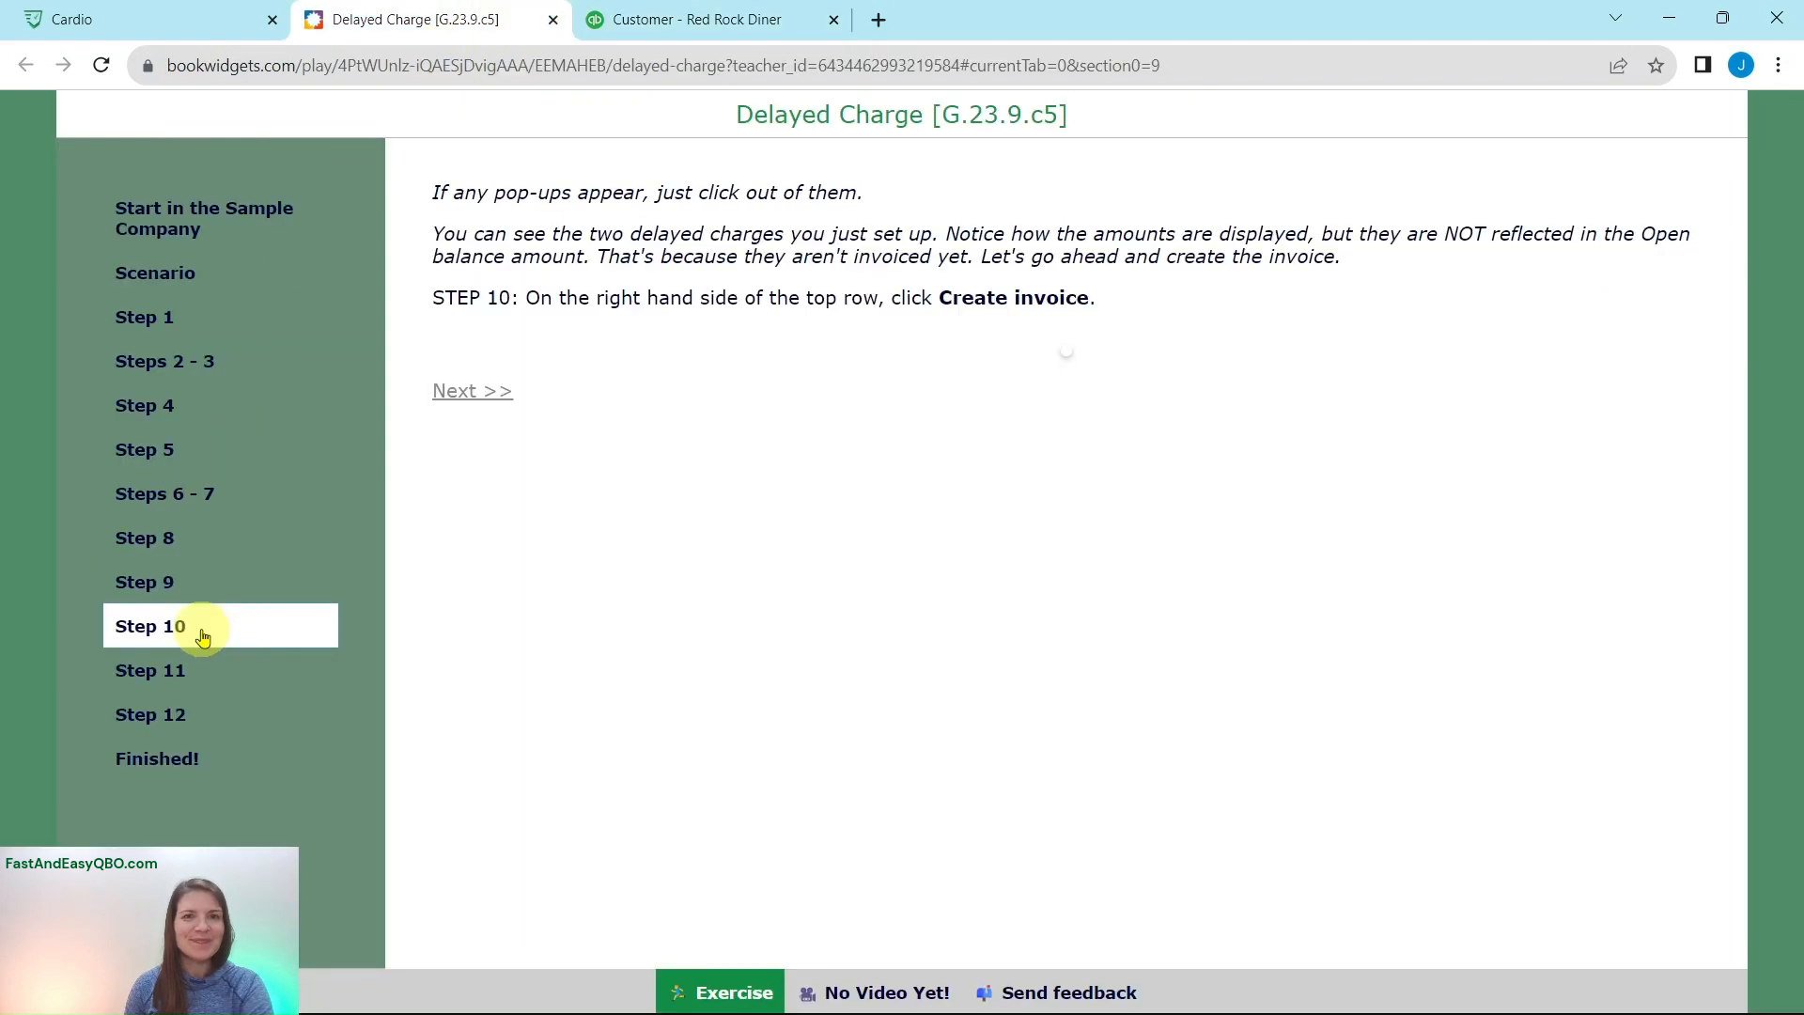
pyautogui.click(707, 22)
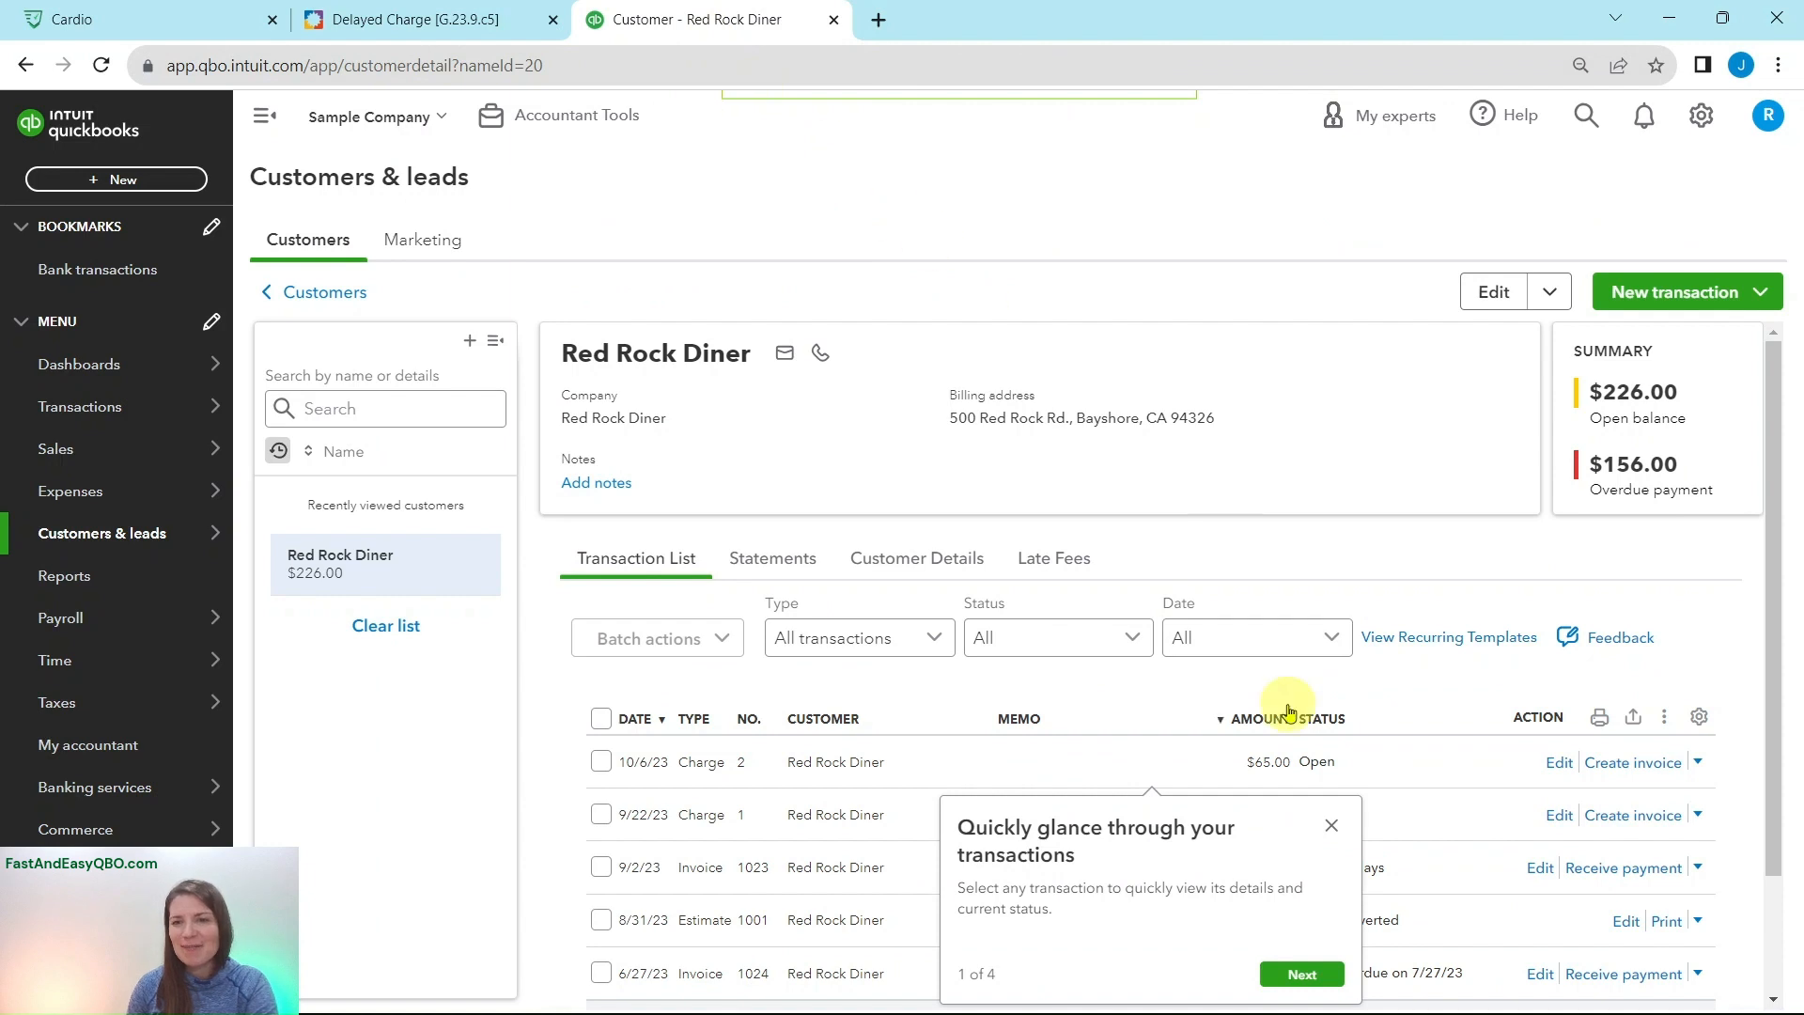
pyautogui.click(1331, 826)
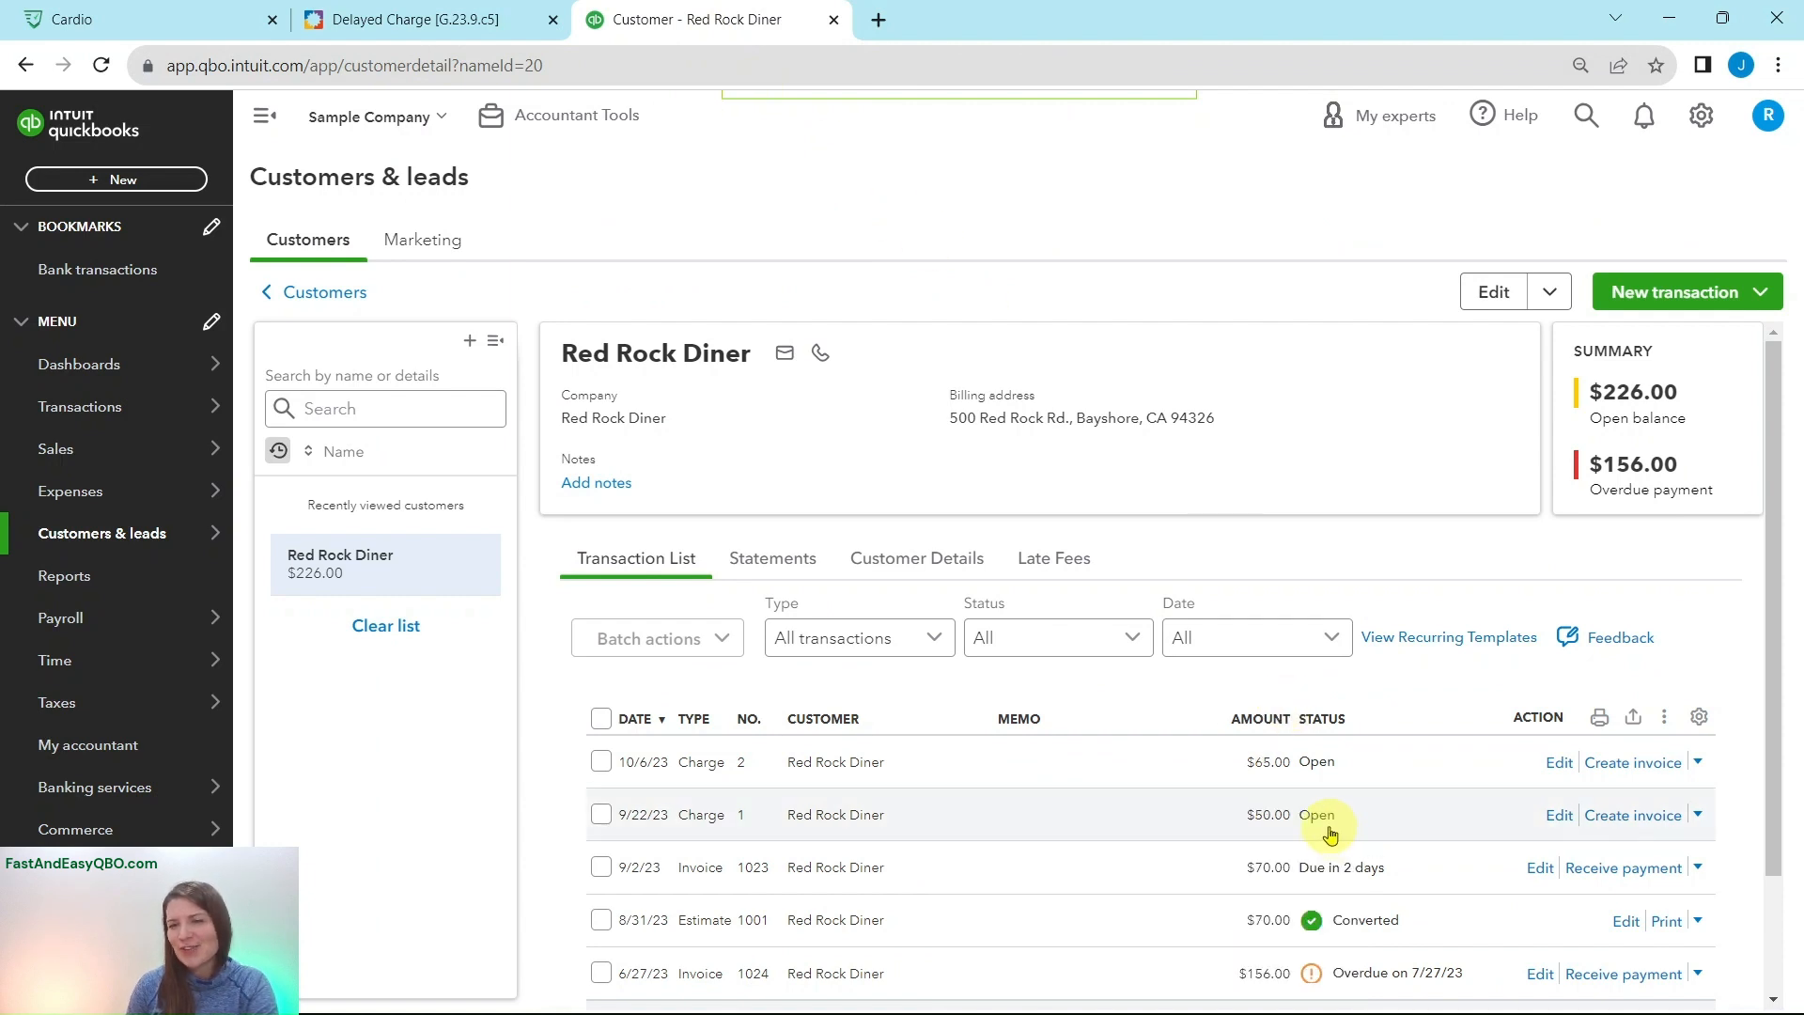
# - Compare Red Rock Diner's transactions with the open balance and create an invoice from the 10/6/23 delayed charge, following Step 10
pyautogui.click(451, 19)
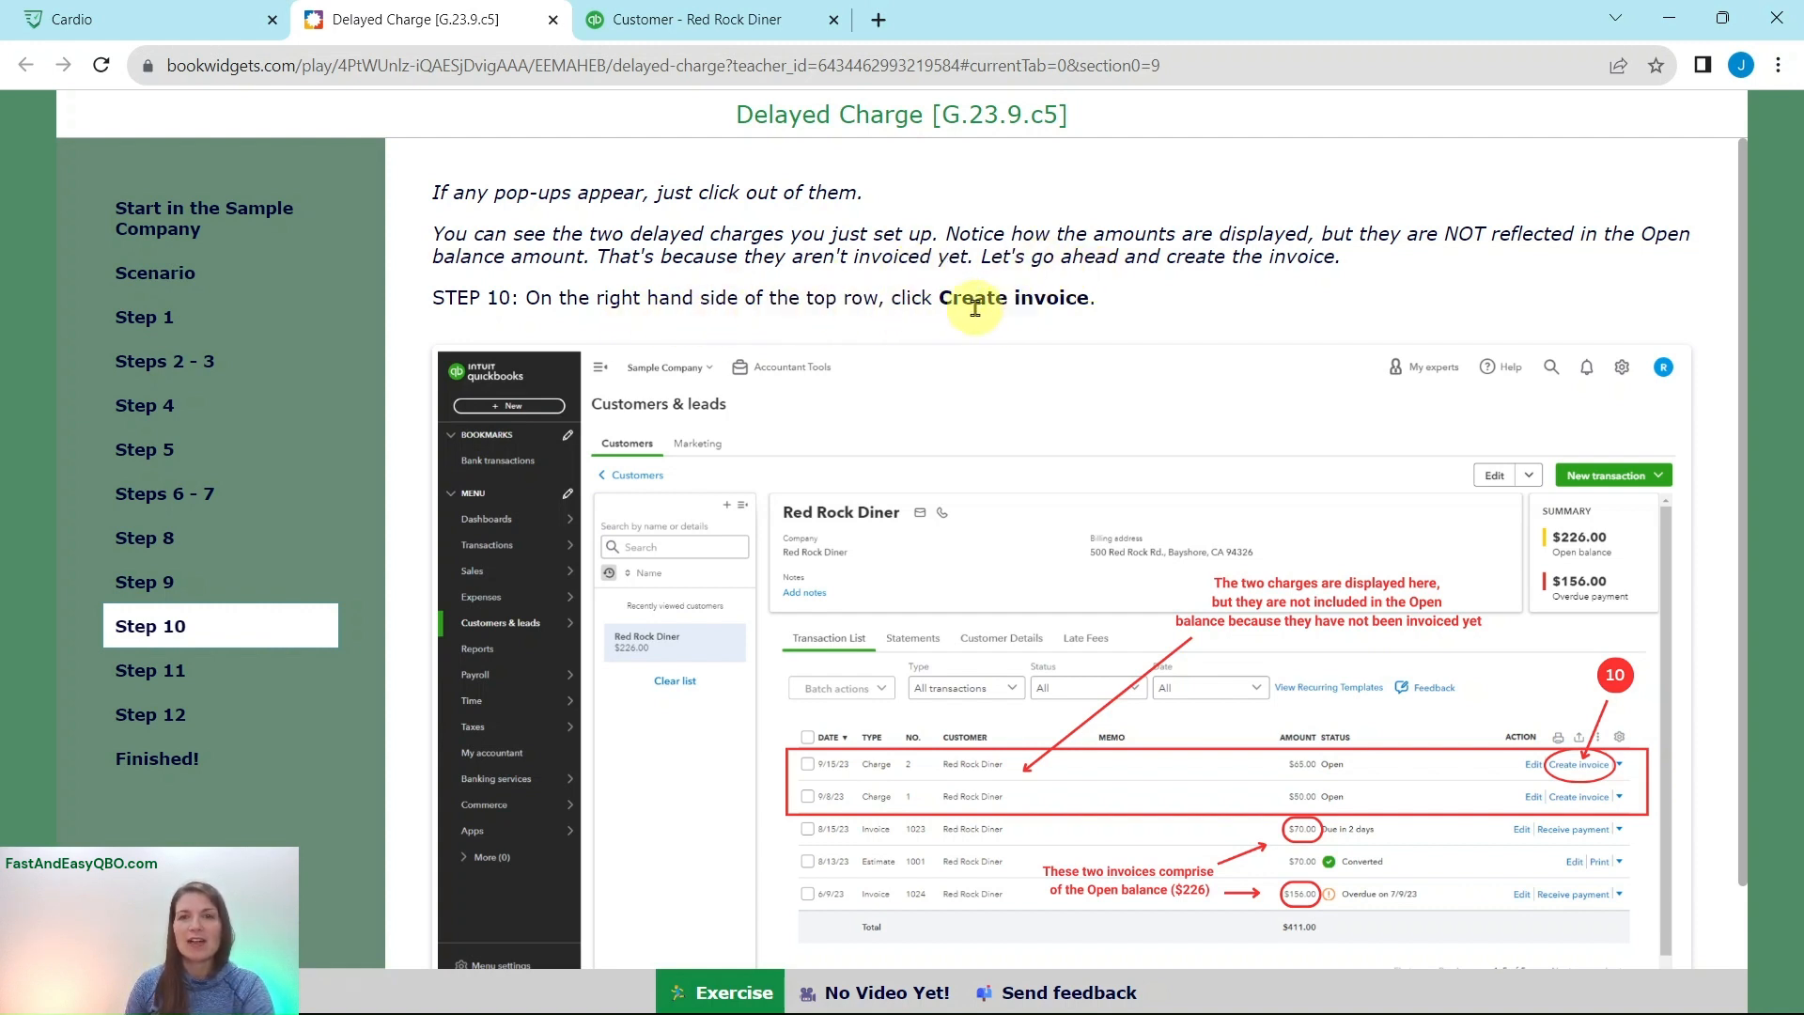
pyautogui.click(761, 36)
pyautogui.scroll(-2, 1403, 516)
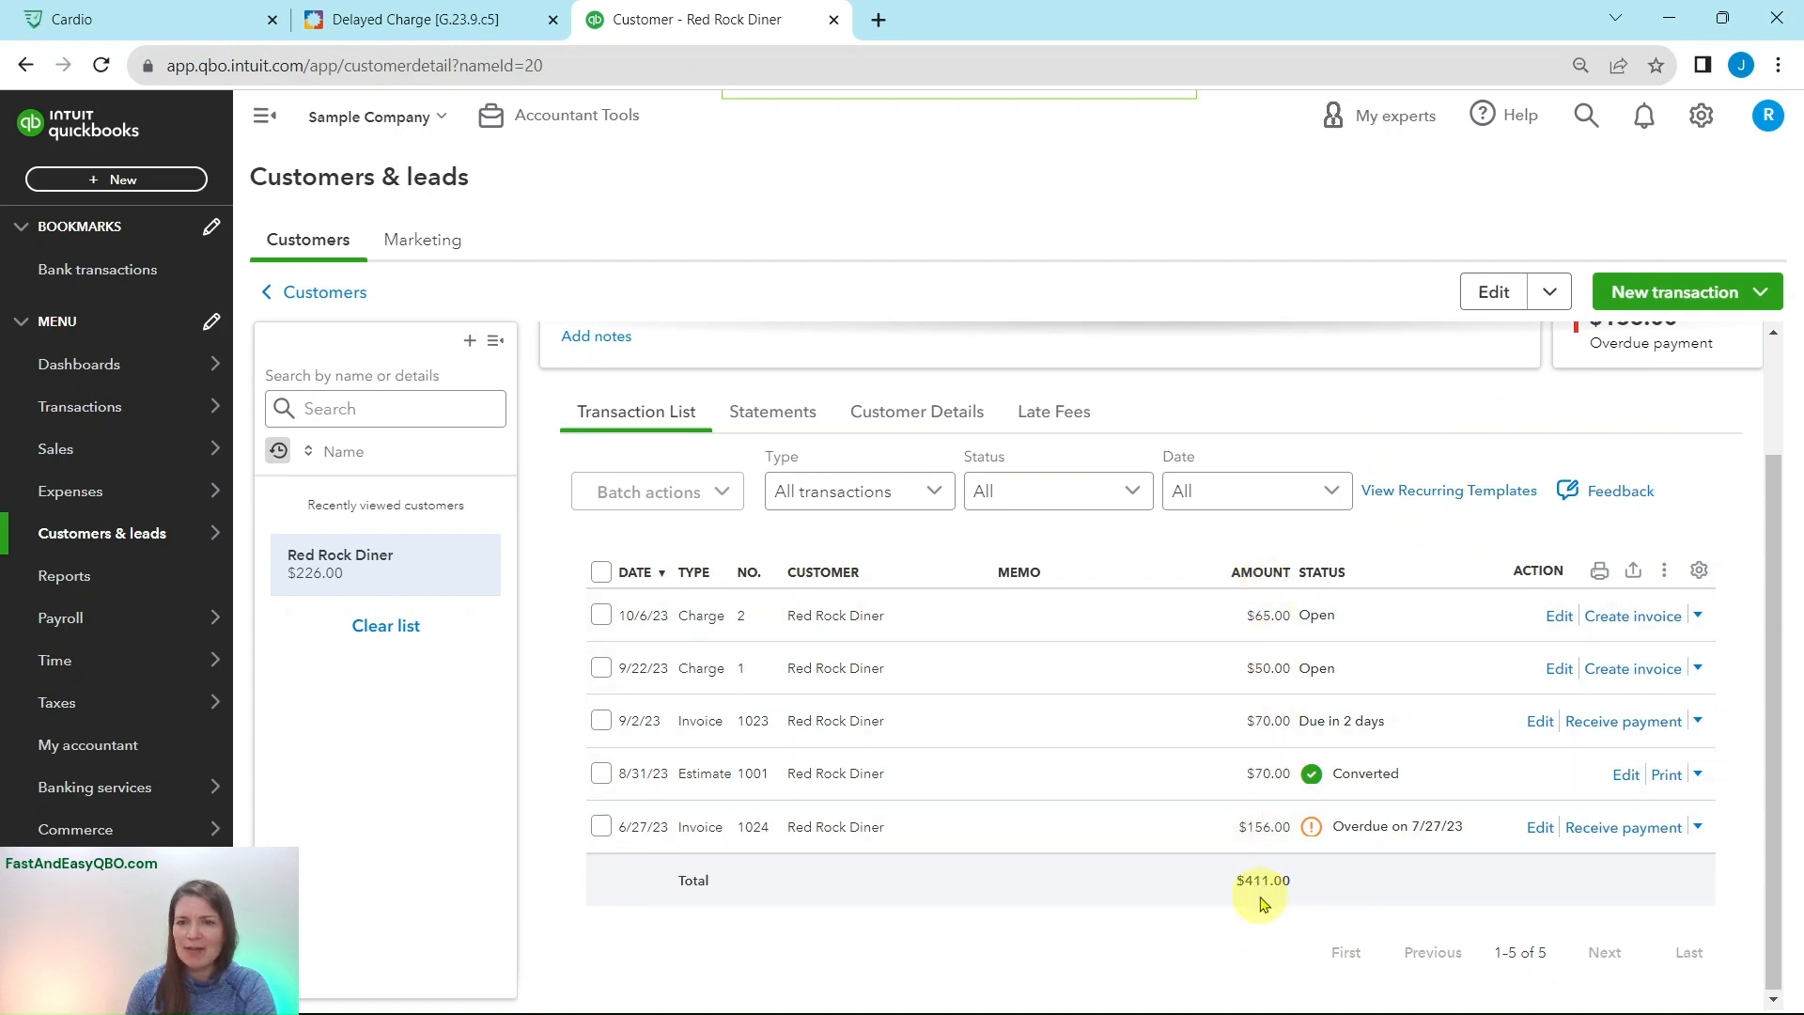
pyautogui.scroll(2, 1541, 569)
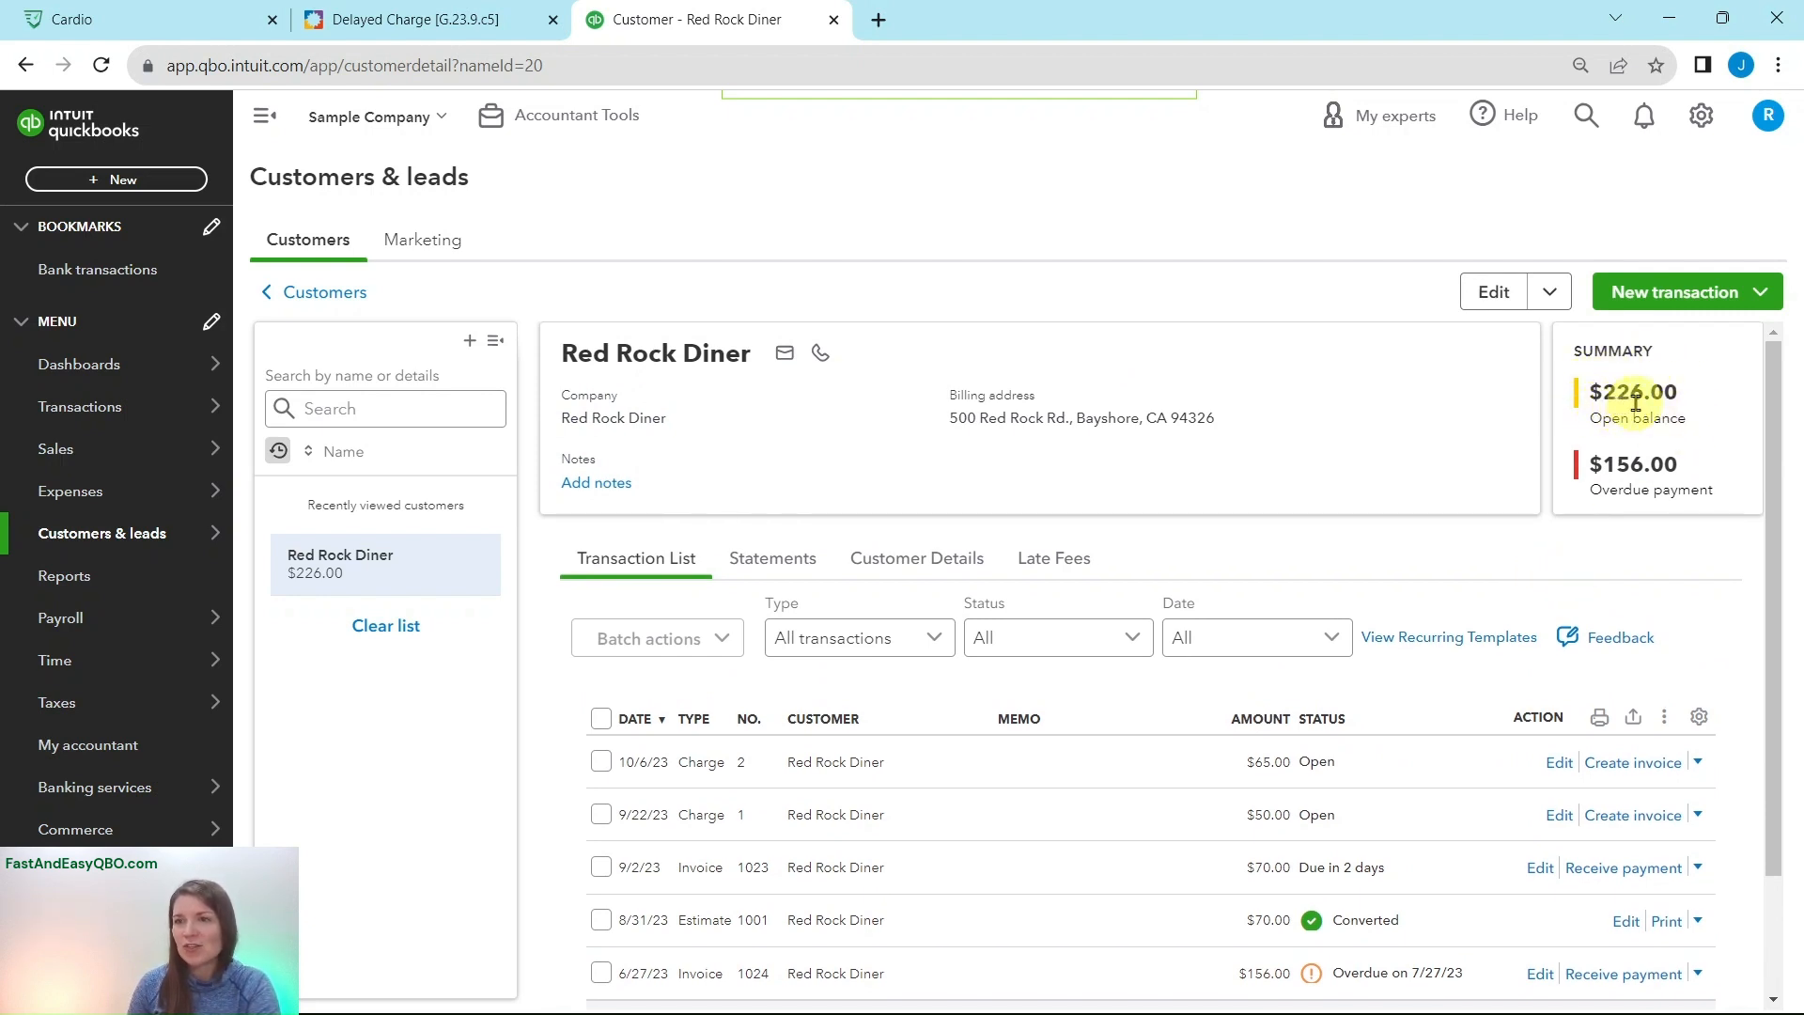
pyautogui.scroll(-2, 1475, 573)
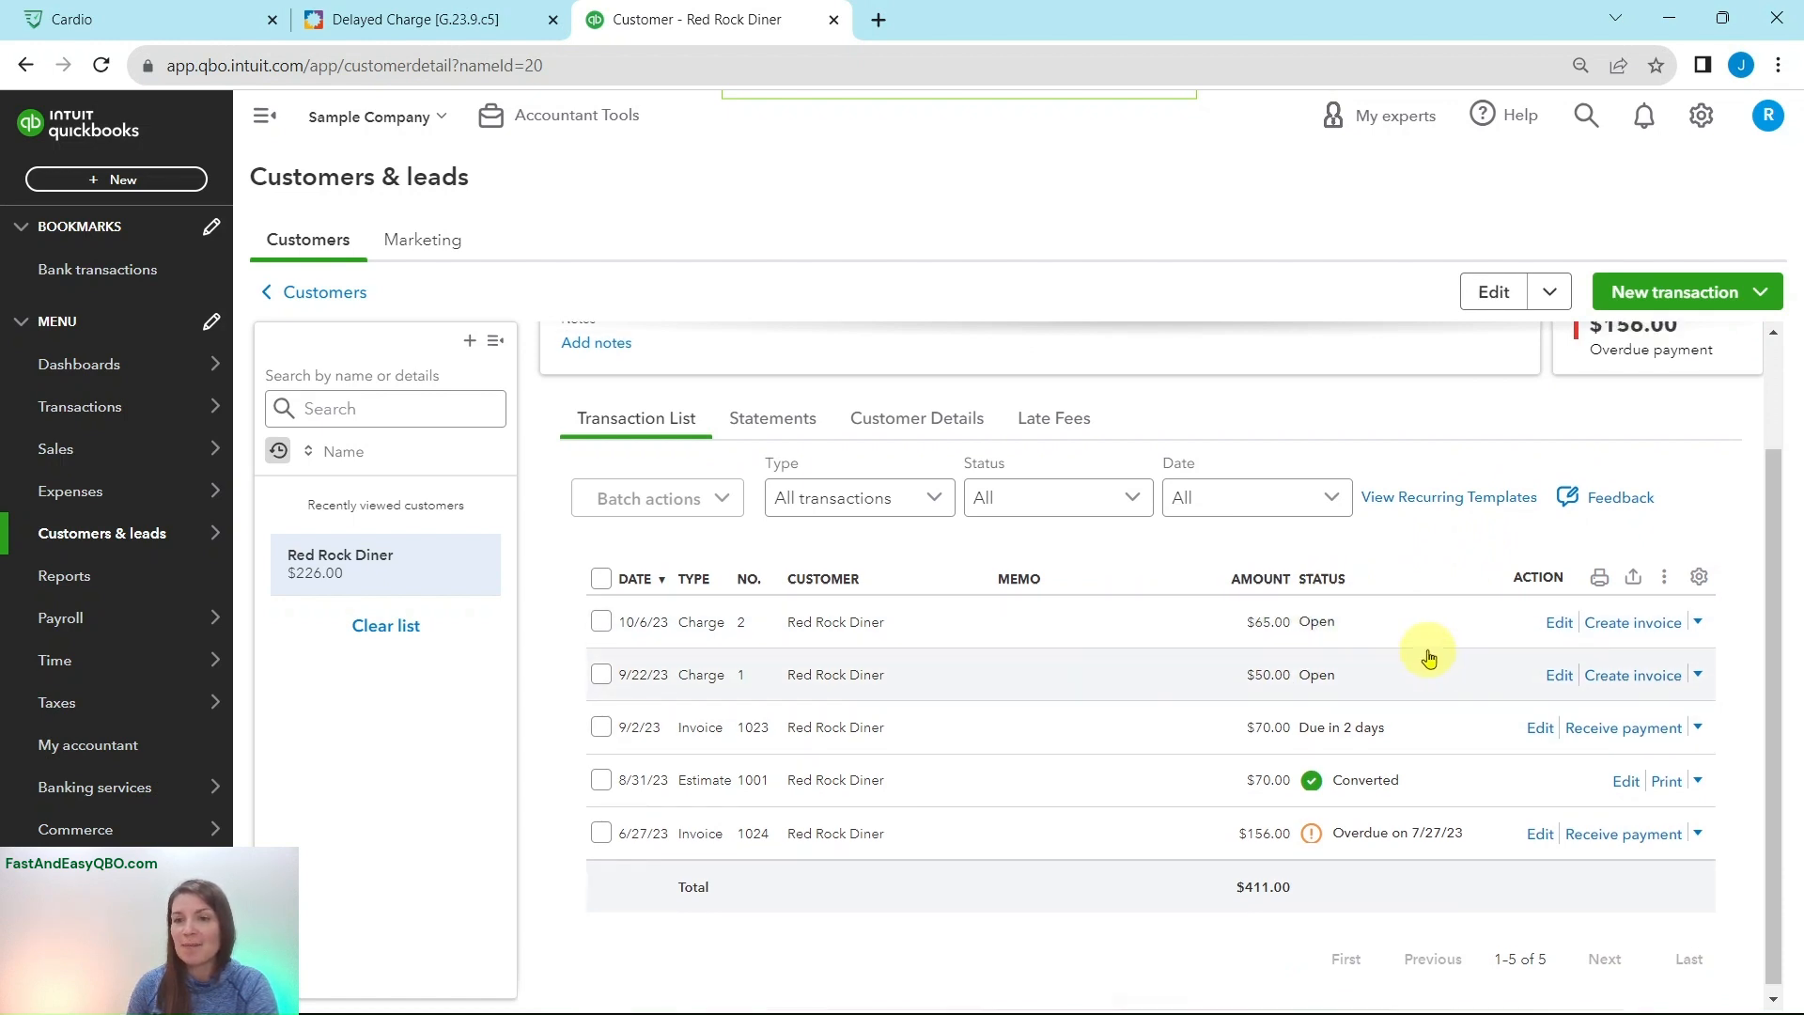
pyautogui.scroll(2, 1423, 657)
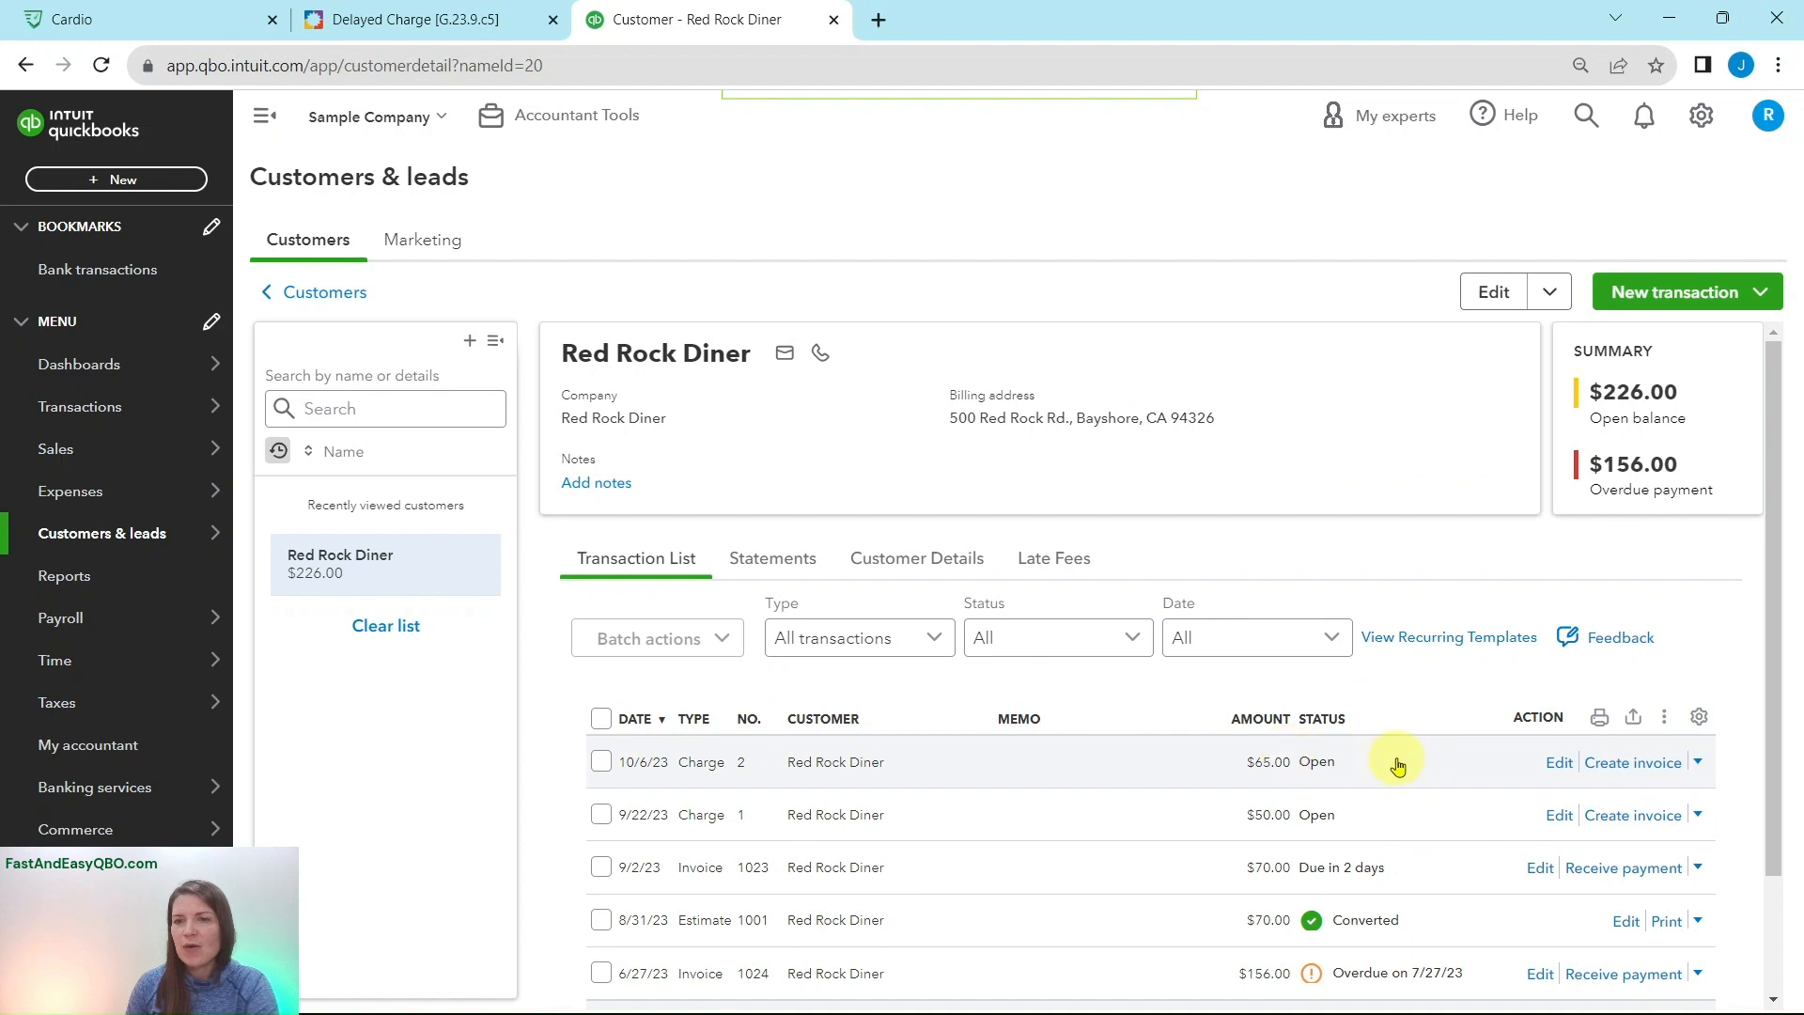
pyautogui.click(1630, 765)
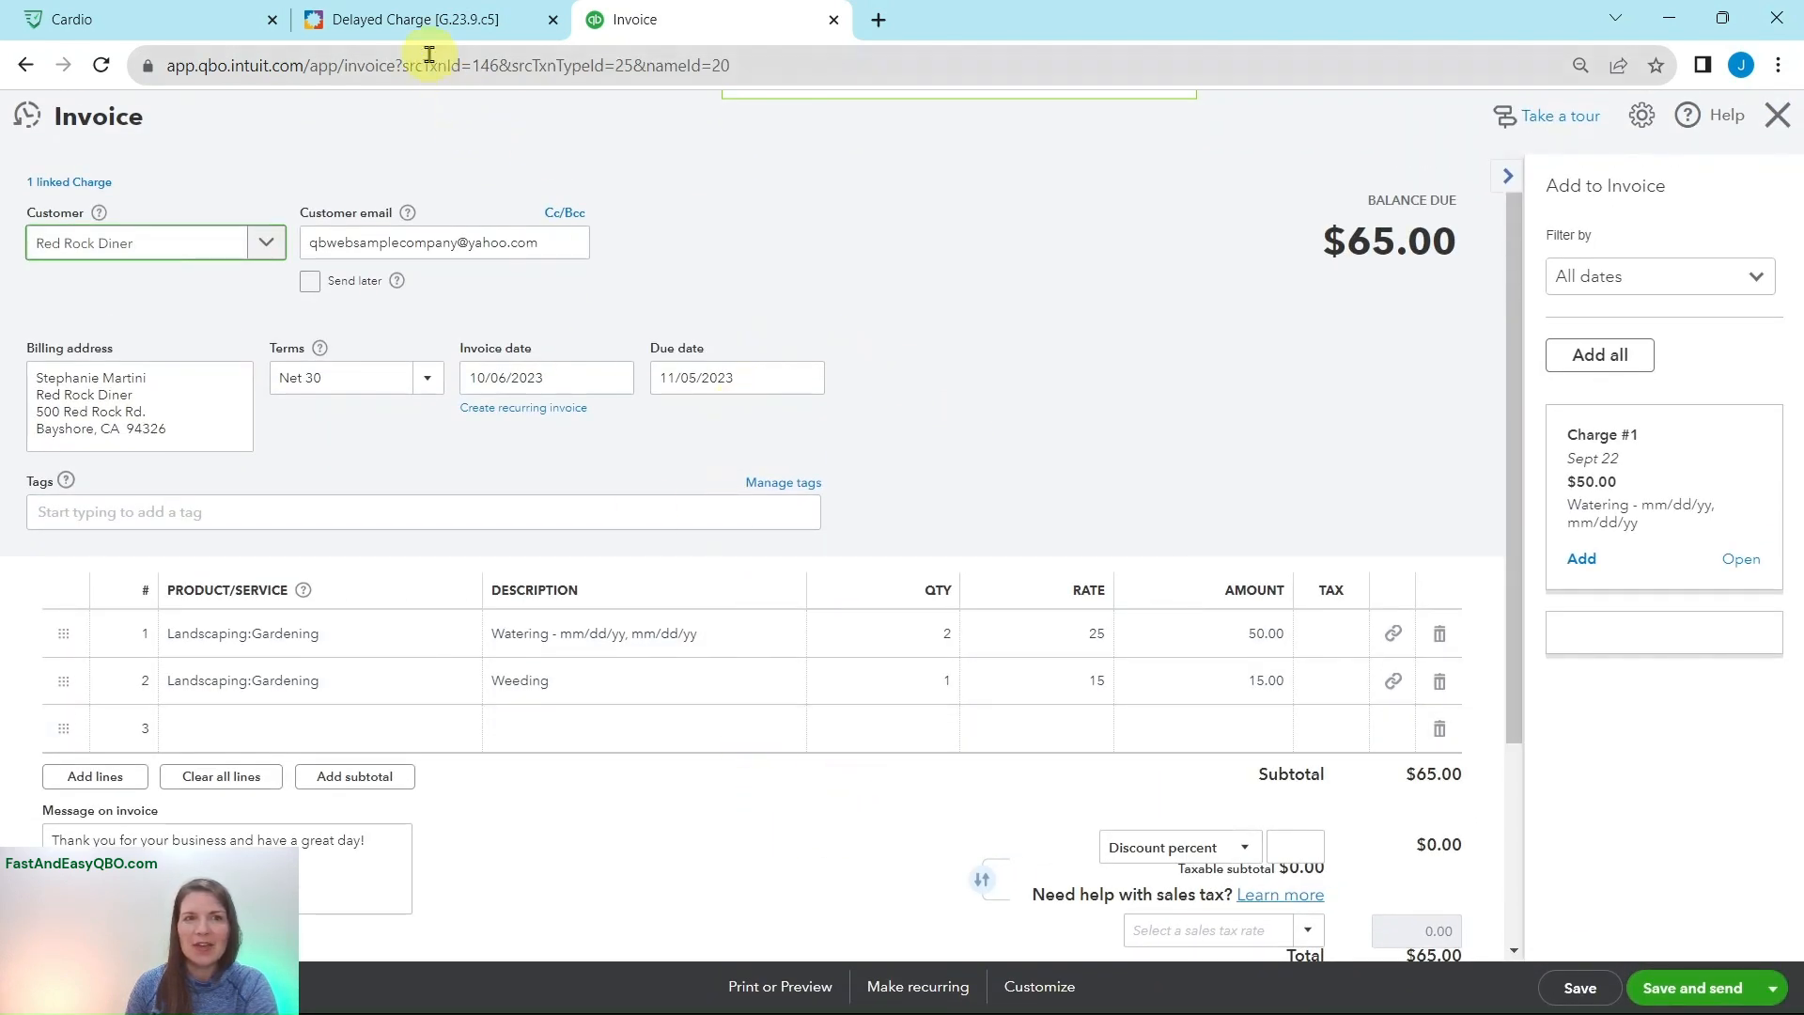
# - Check the exercise's Step 11 and set the invoice date to the last day of the month, 10/31/2023
pyautogui.click(418, 20)
pyautogui.click(141, 669)
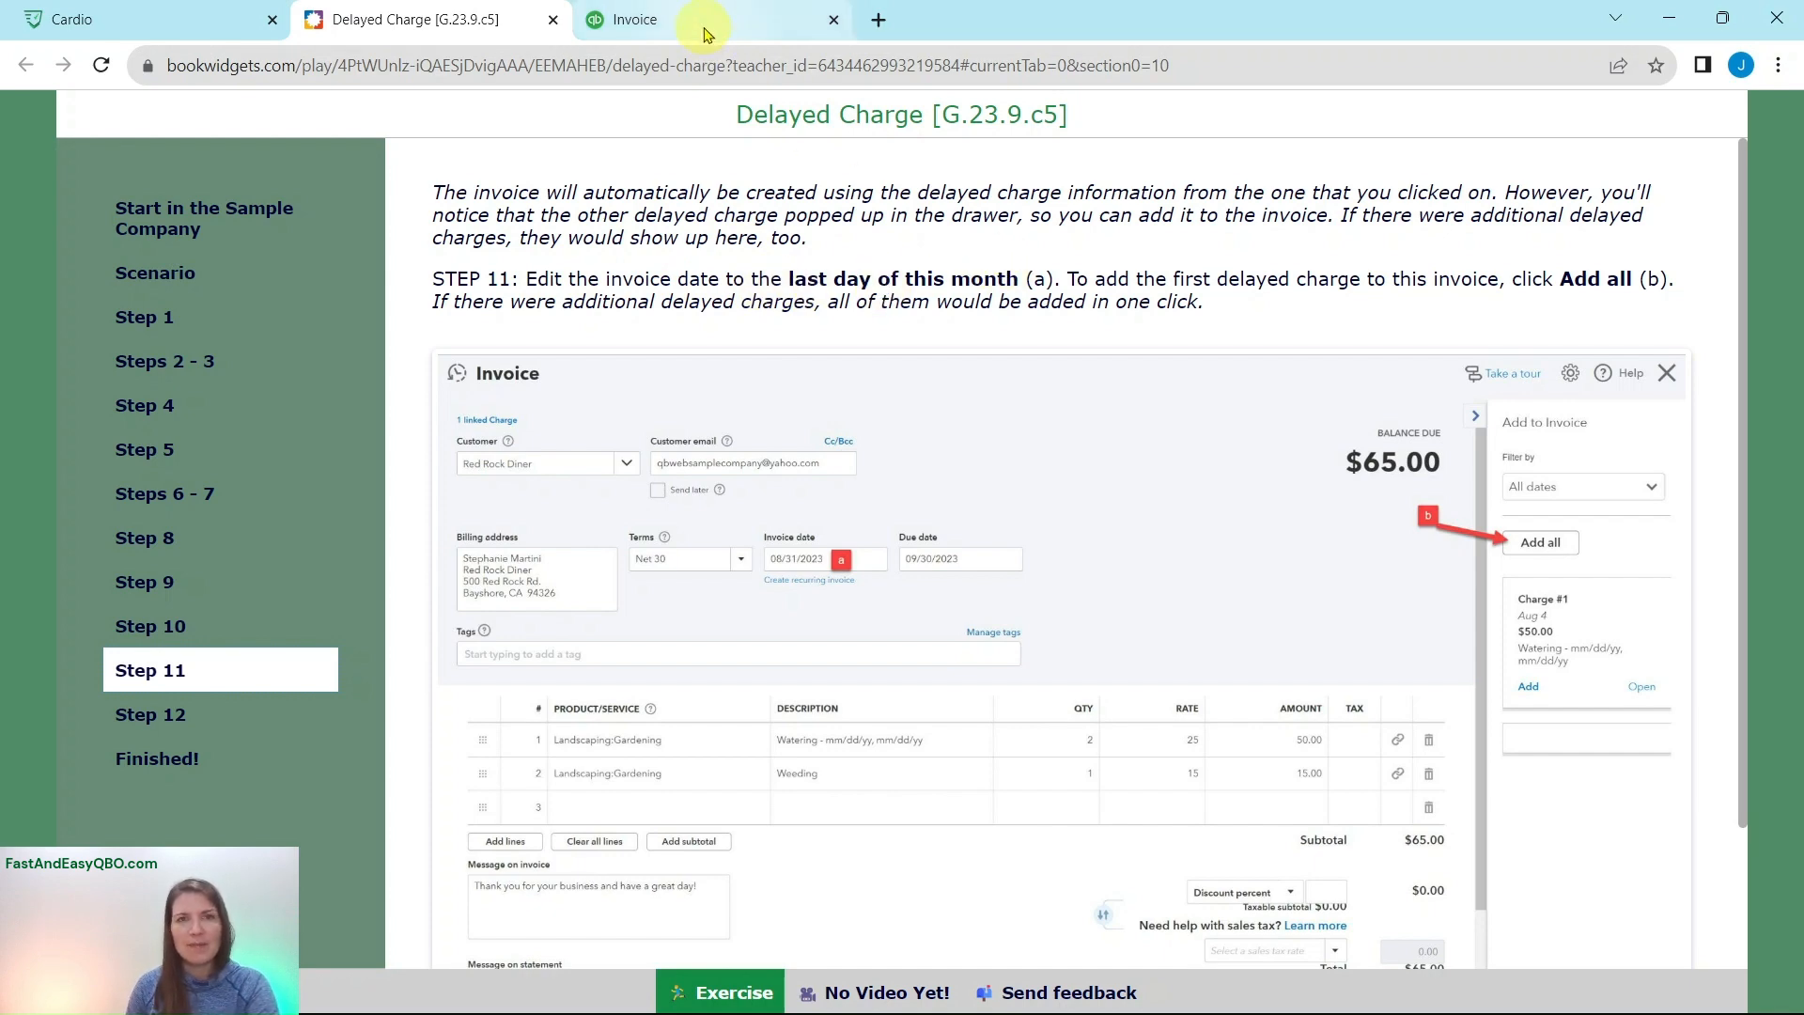
pyautogui.click(635, 19)
pyautogui.click(565, 378)
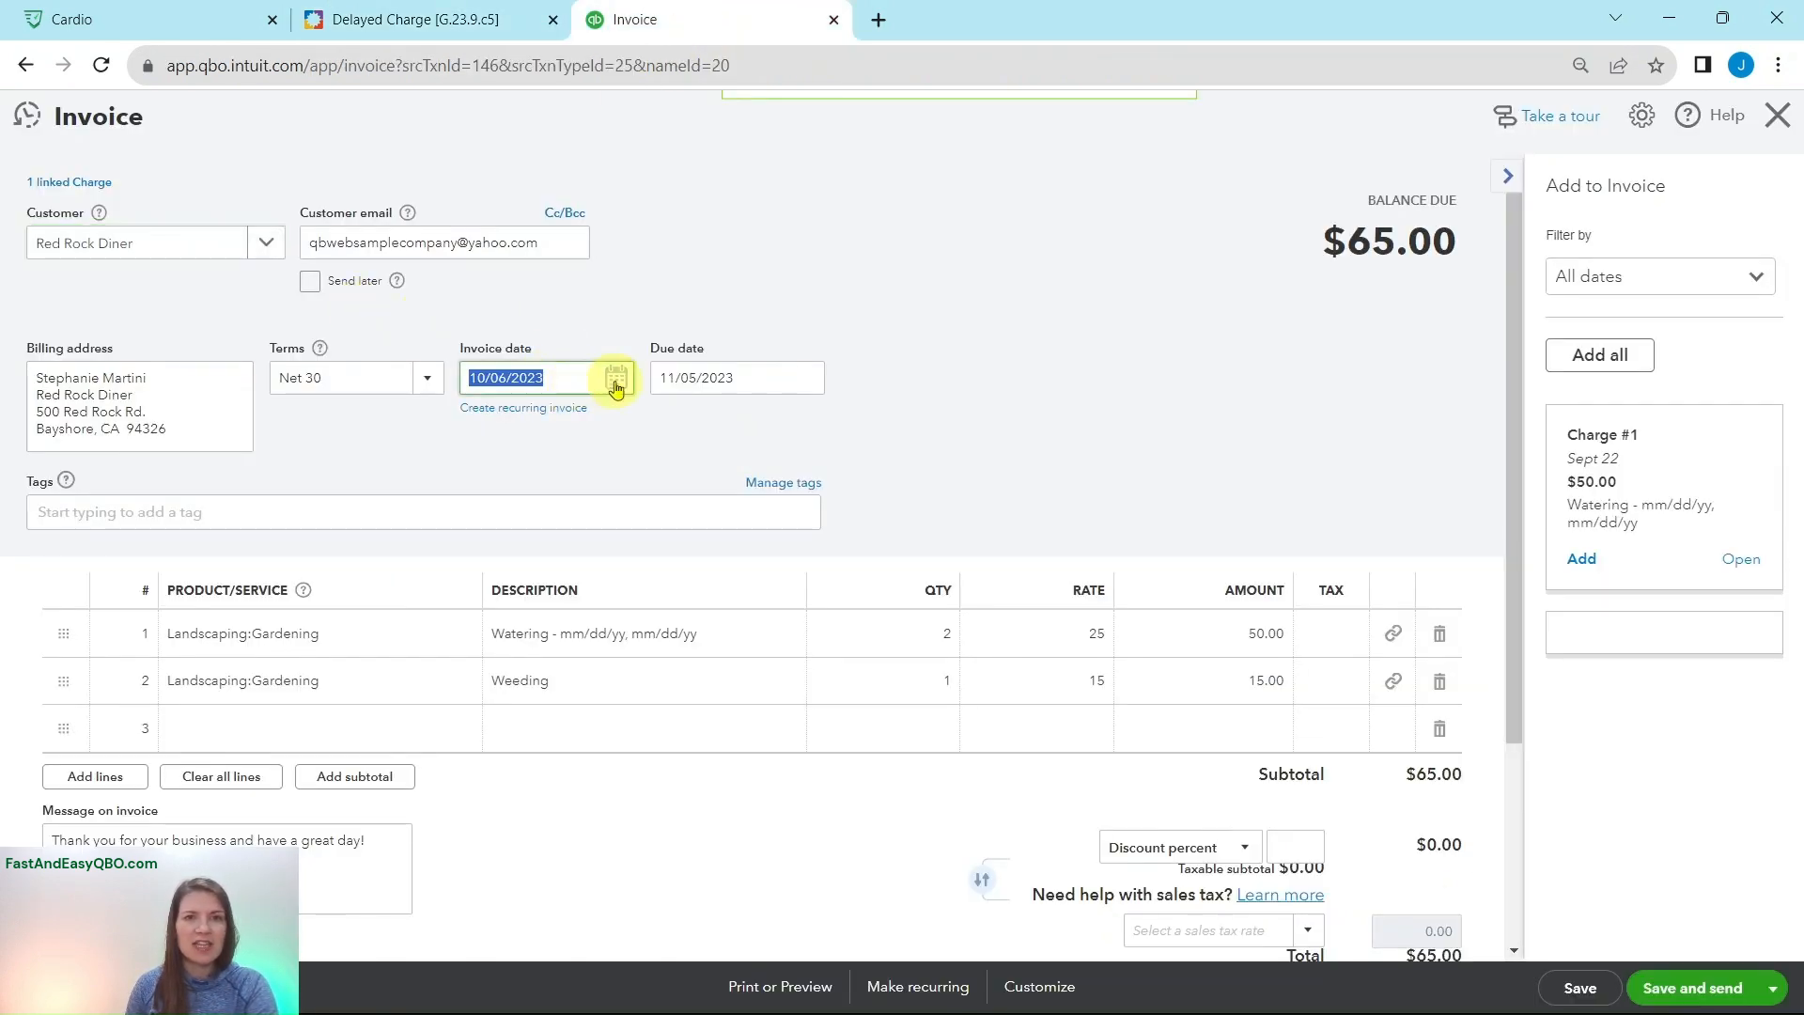
pyautogui.click(615, 378)
pyautogui.click(539, 598)
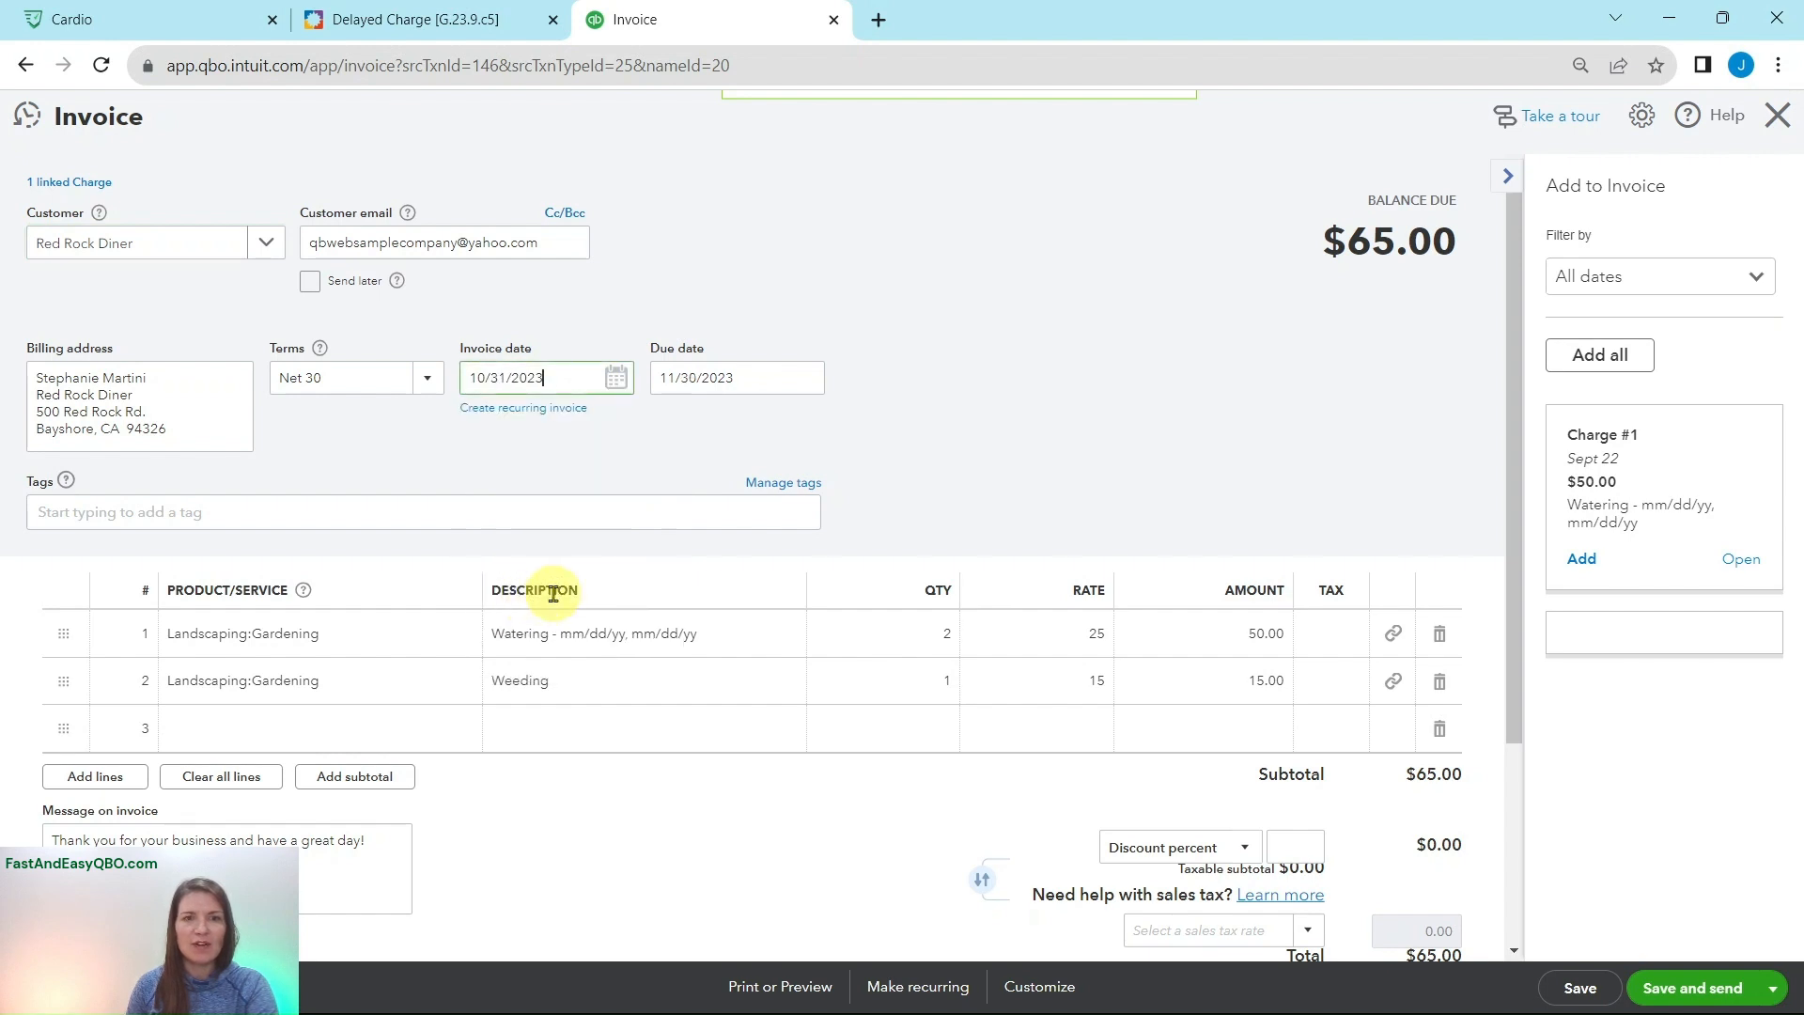
# - Recheck Step 11 and add all remaining delayed charges for Red Rock Diner to the invoice
pyautogui.click(450, 21)
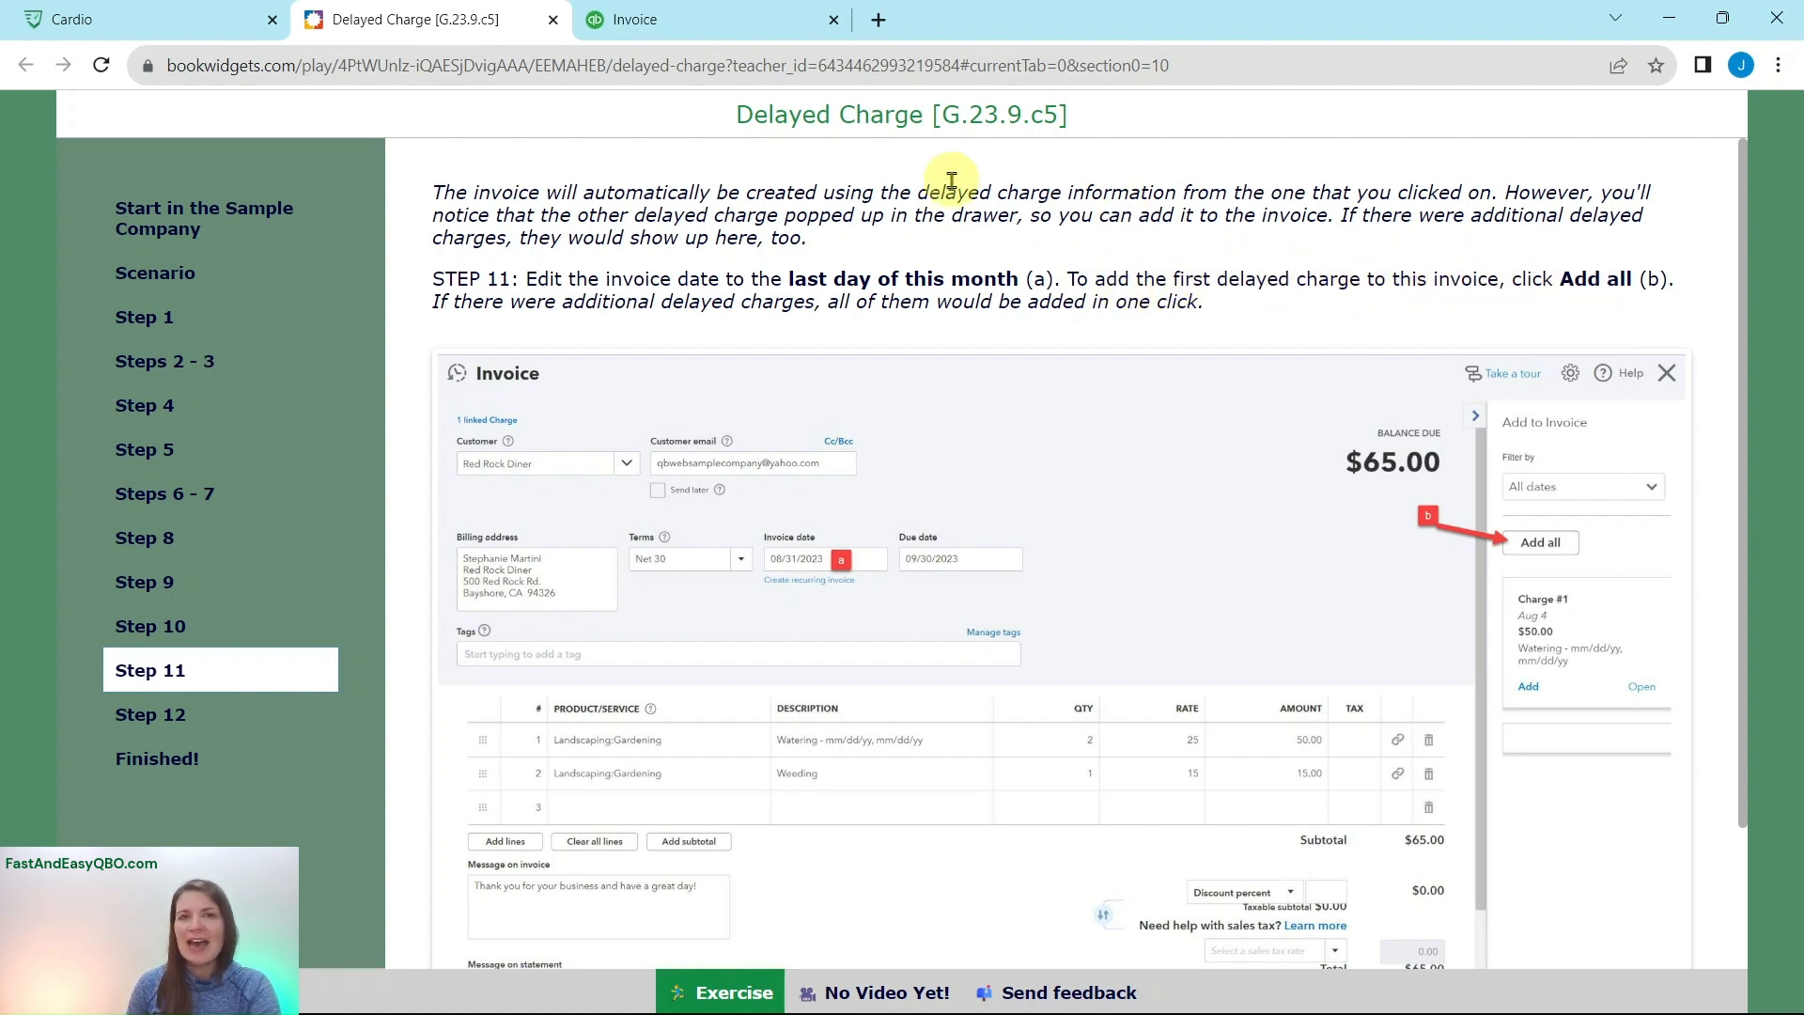
pyautogui.click(713, 23)
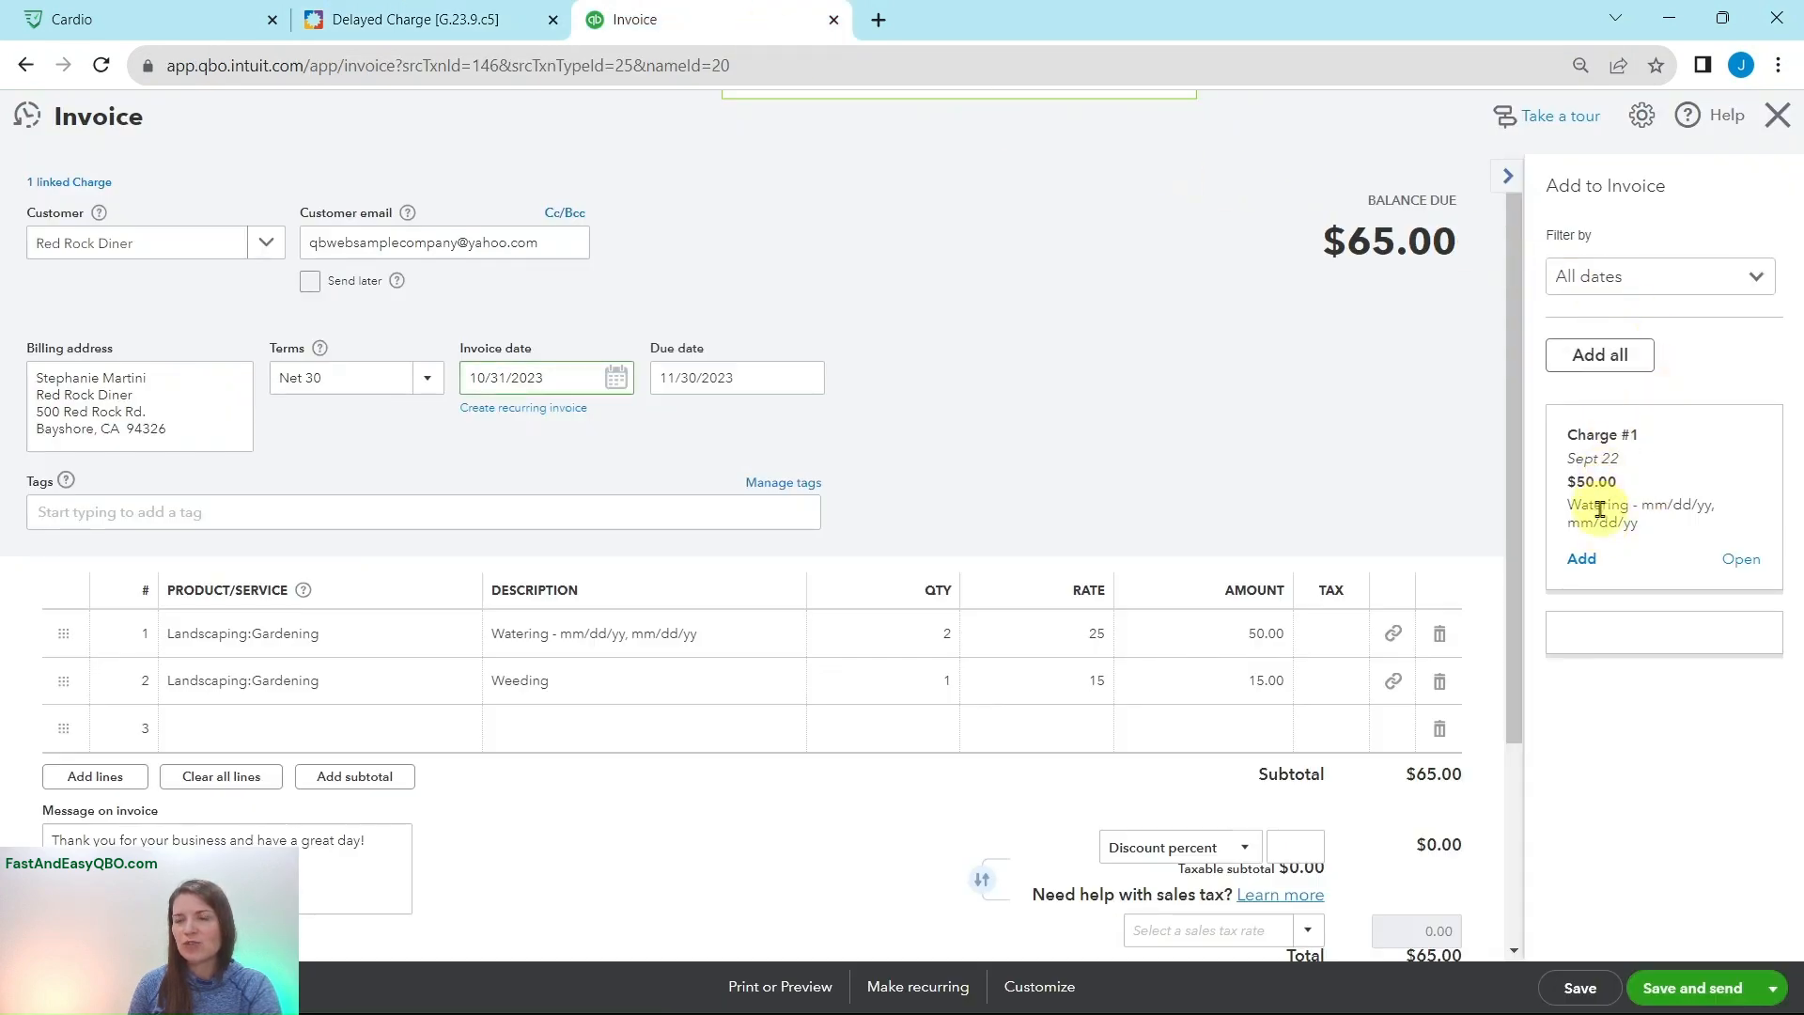
pyautogui.click(1610, 363)
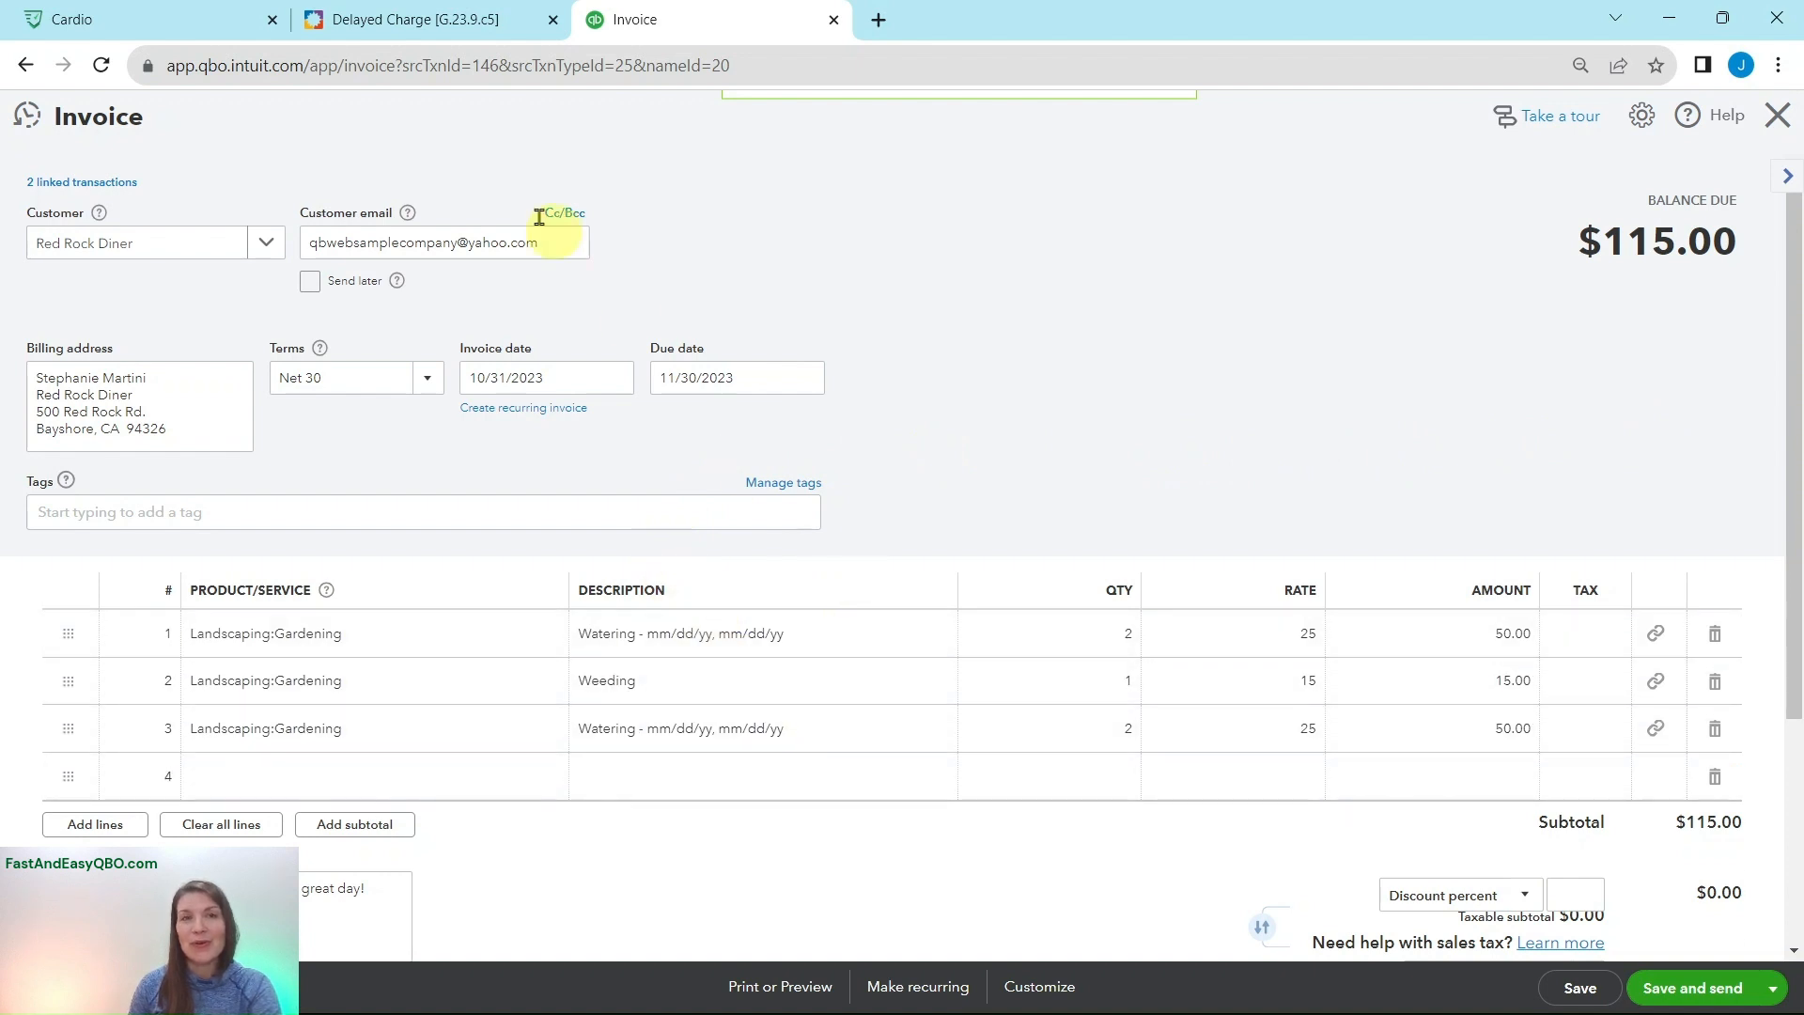
# - Check the exercise's Step 12, review the invoice's lines and totals, and save and close the invoice
pyautogui.click(420, 36)
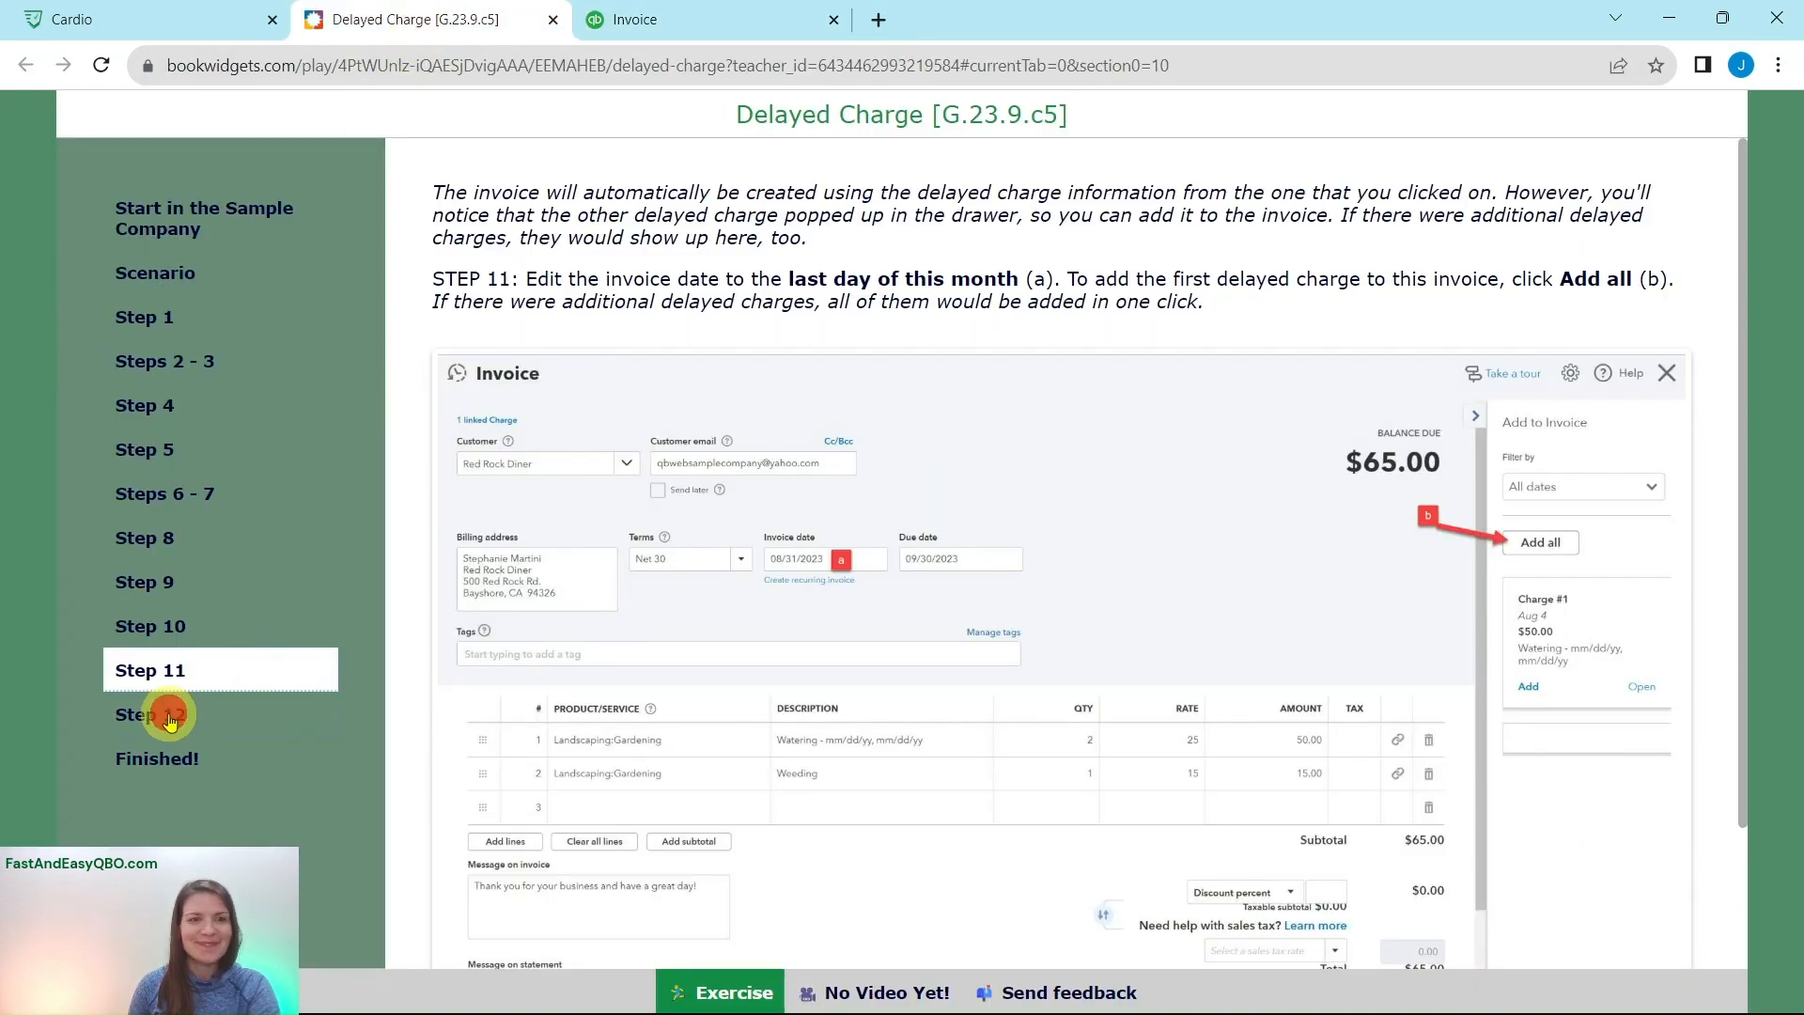
pyautogui.click(131, 714)
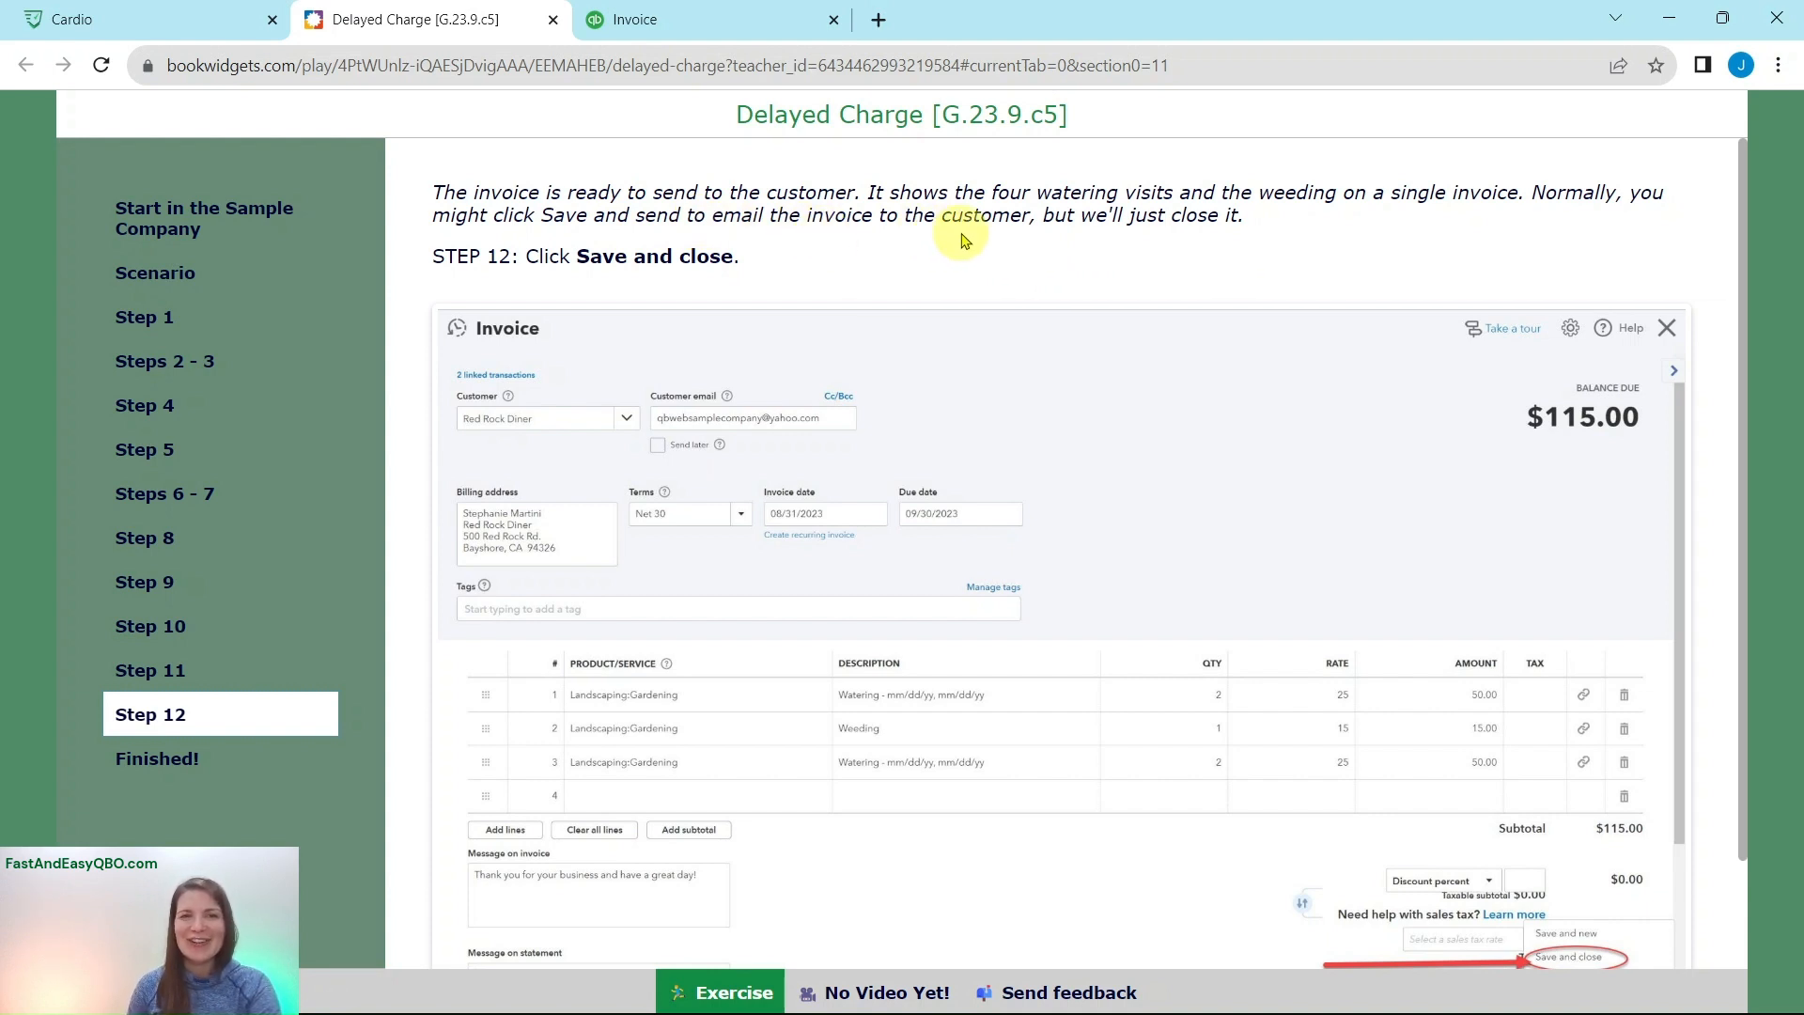
pyautogui.click(636, 22)
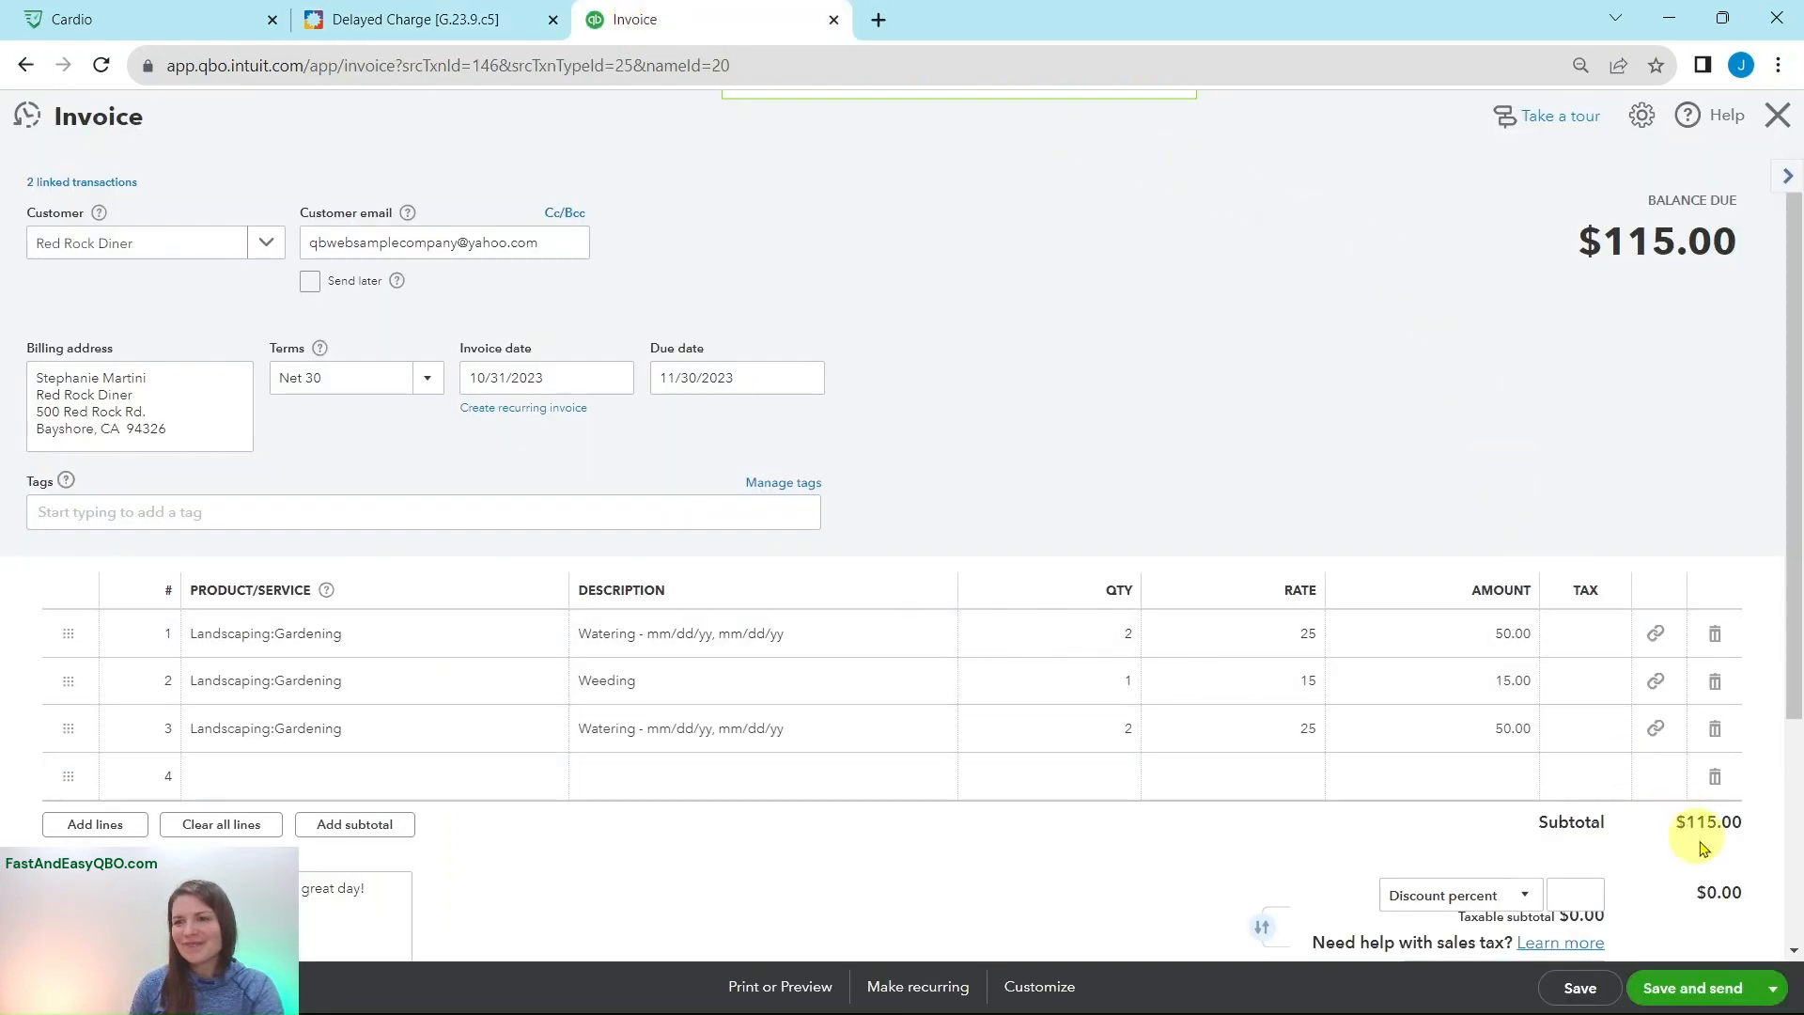
pyautogui.scroll(-2, 1134, 355)
pyautogui.scroll(-2, 1135, 355)
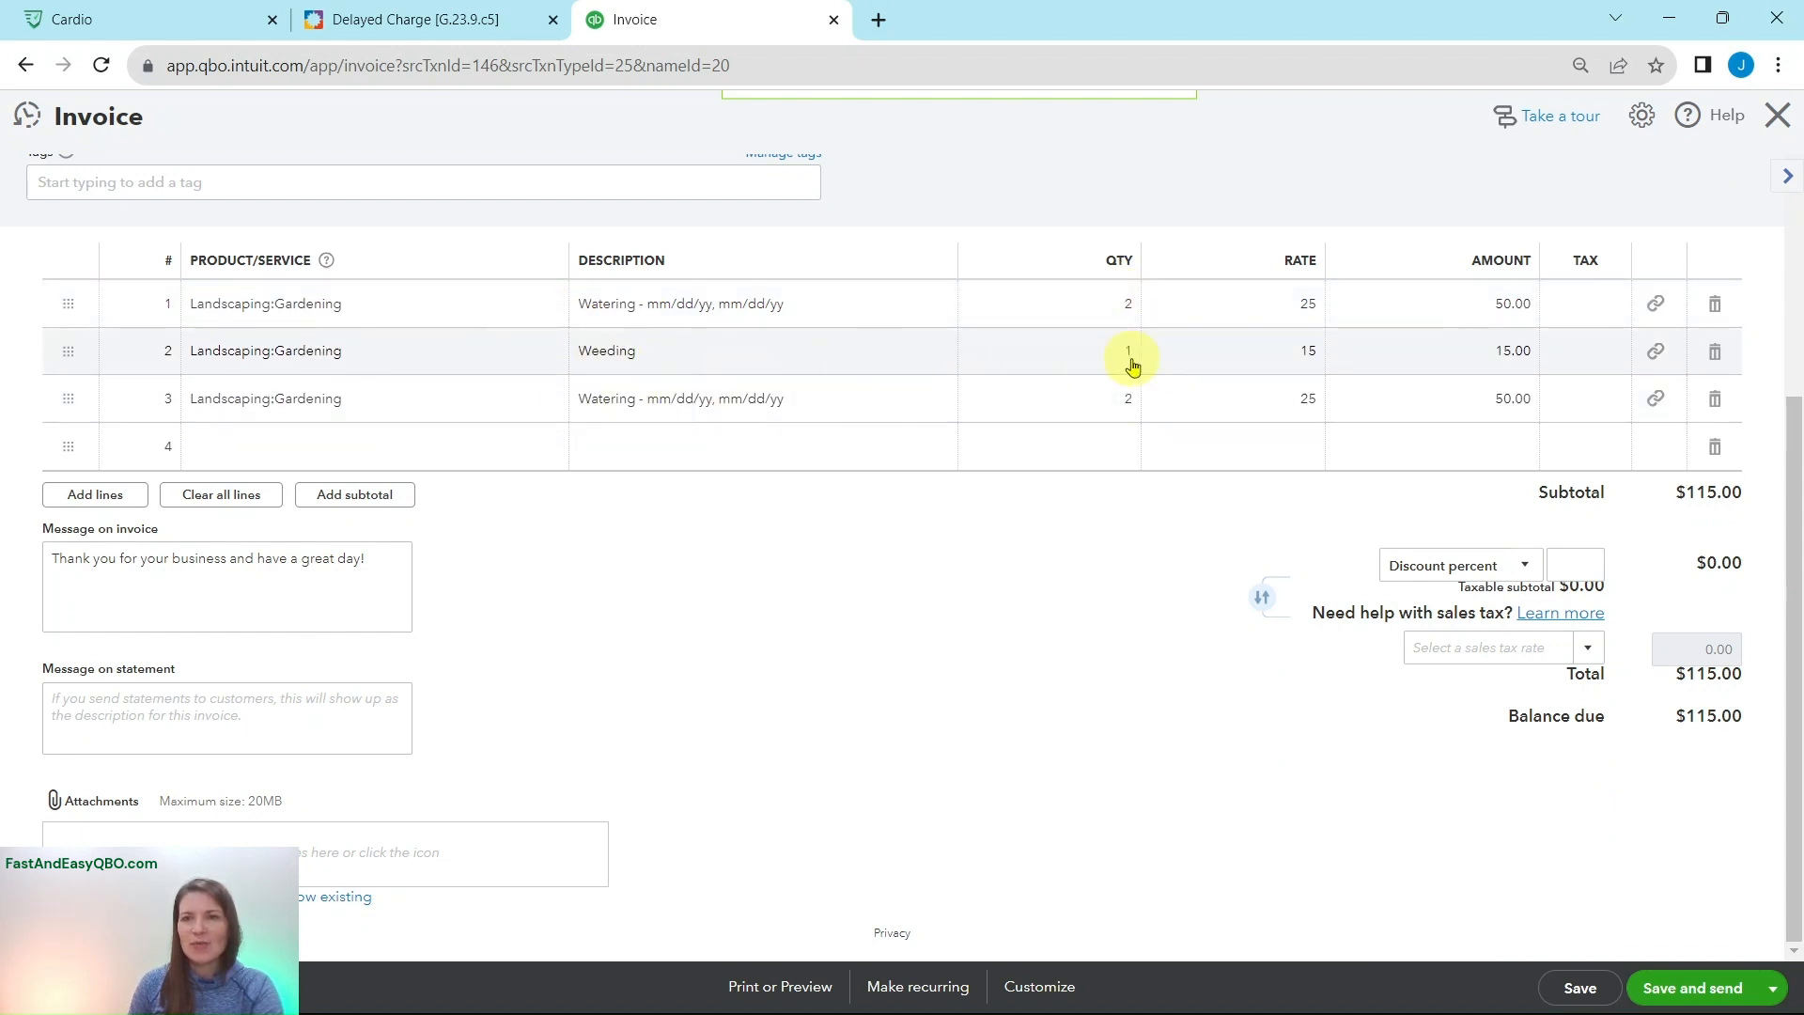
pyautogui.scroll(4, 1530, 479)
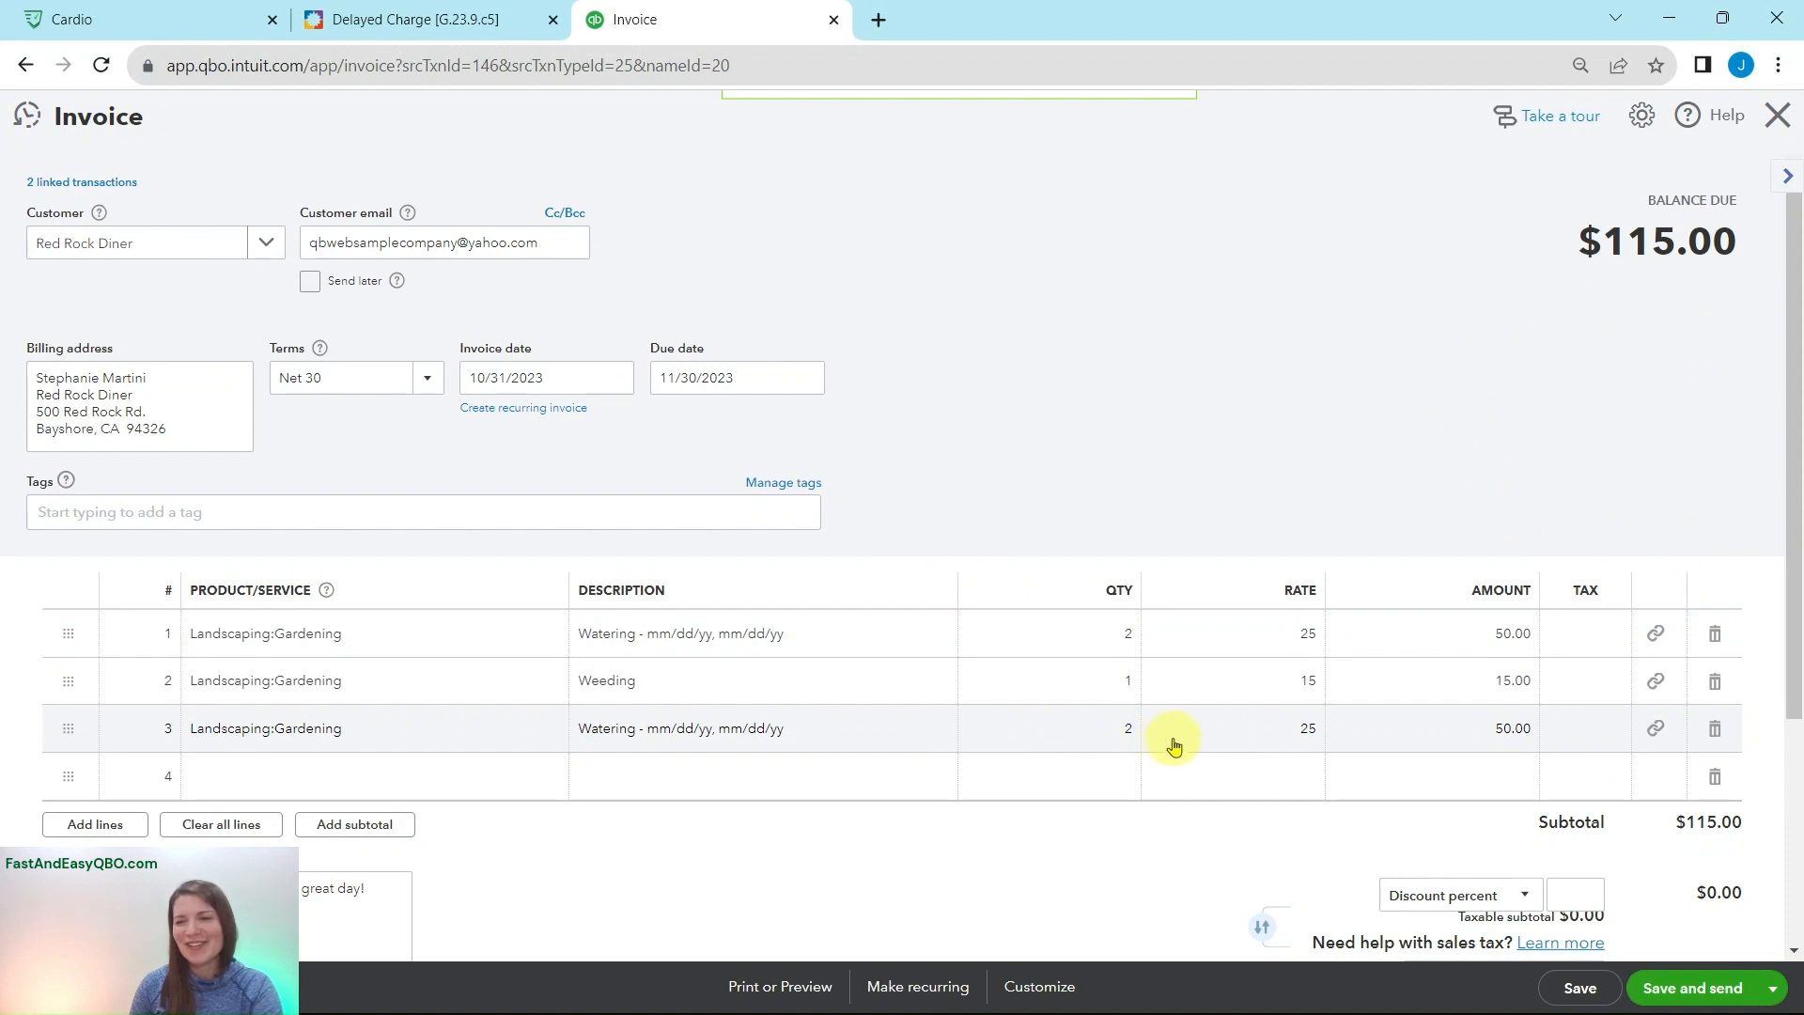
pyautogui.click(1775, 991)
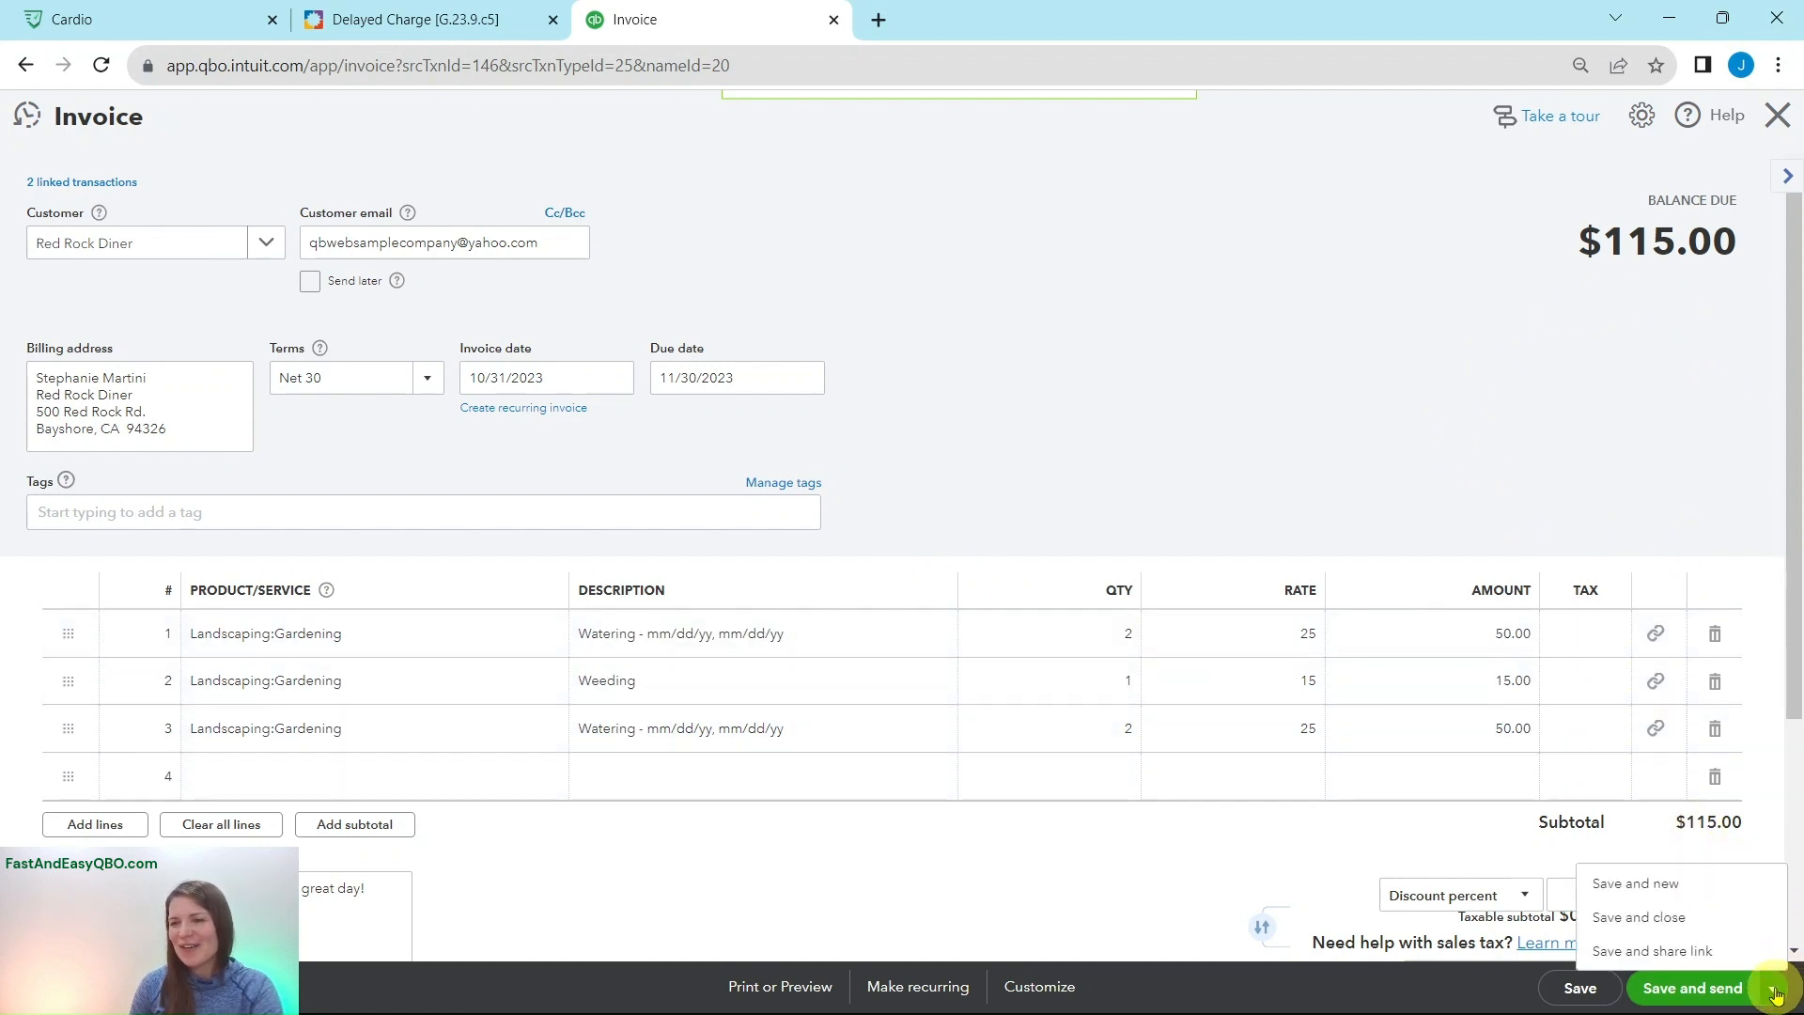
pyautogui.click(1659, 918)
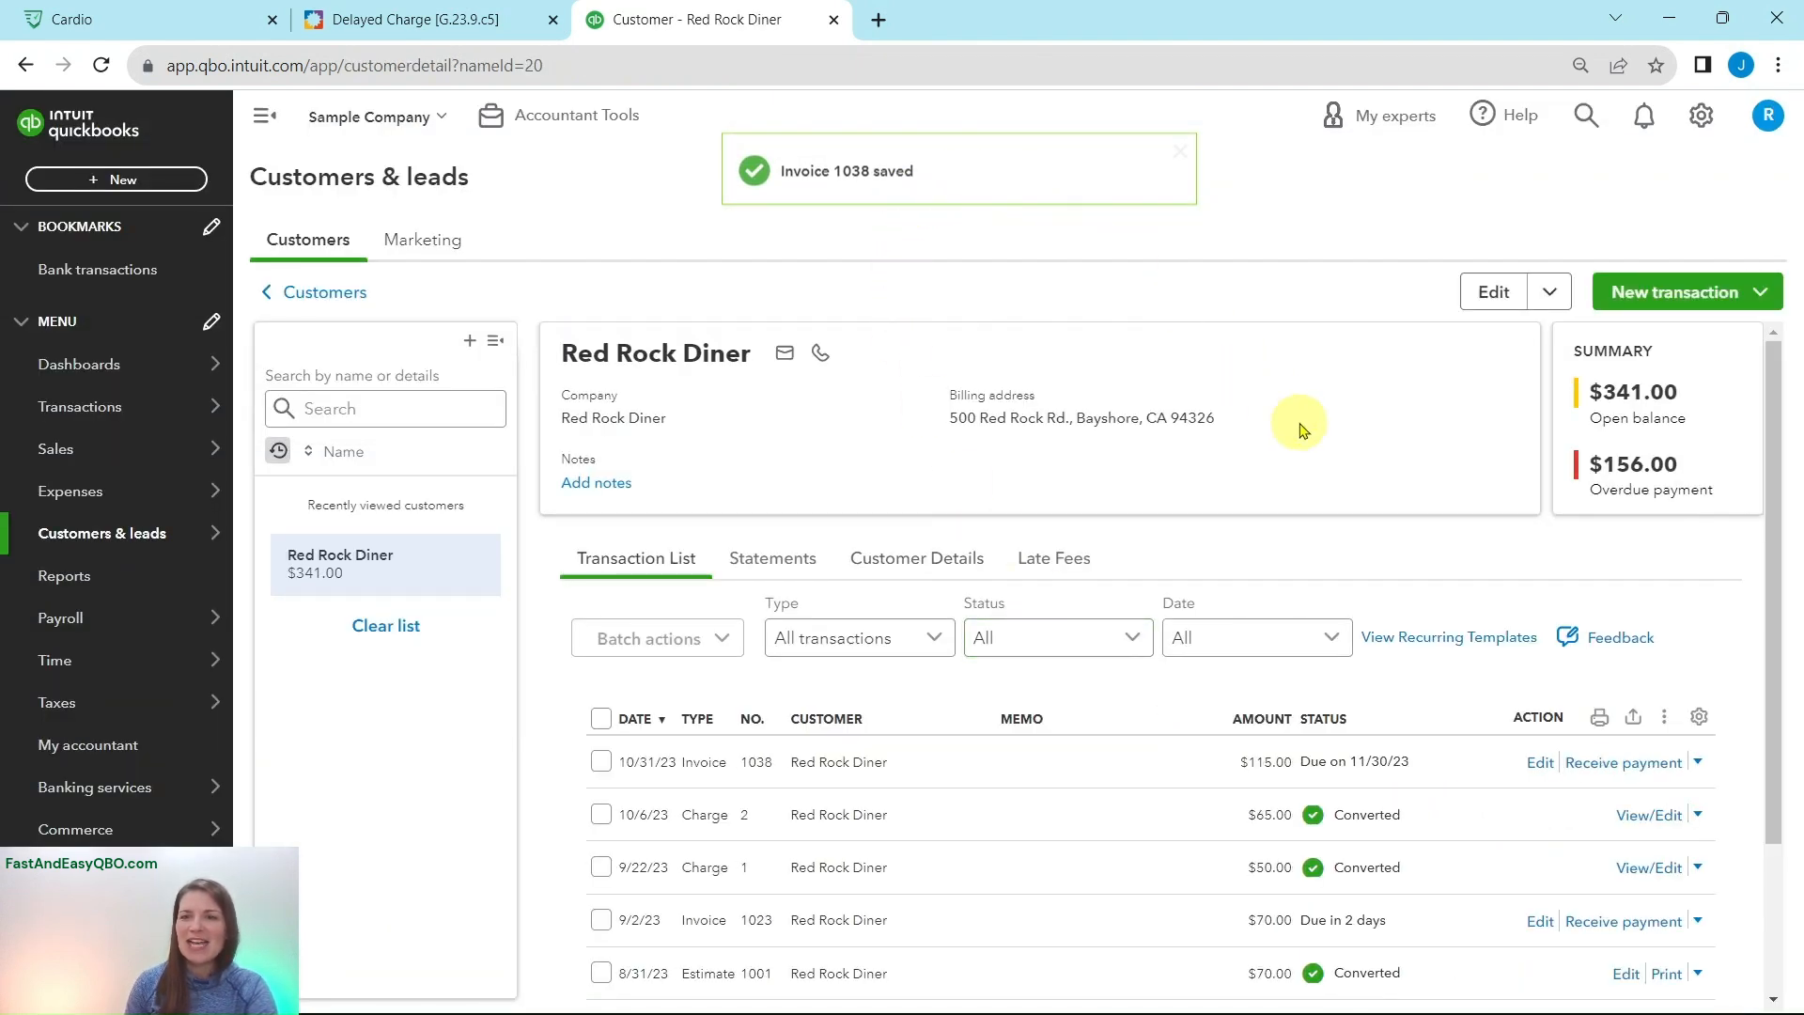
# - Read the exercise's Finished section and review Red Rock Diner's open balance and charge statuses against it
pyautogui.click(483, 19)
pyautogui.click(188, 758)
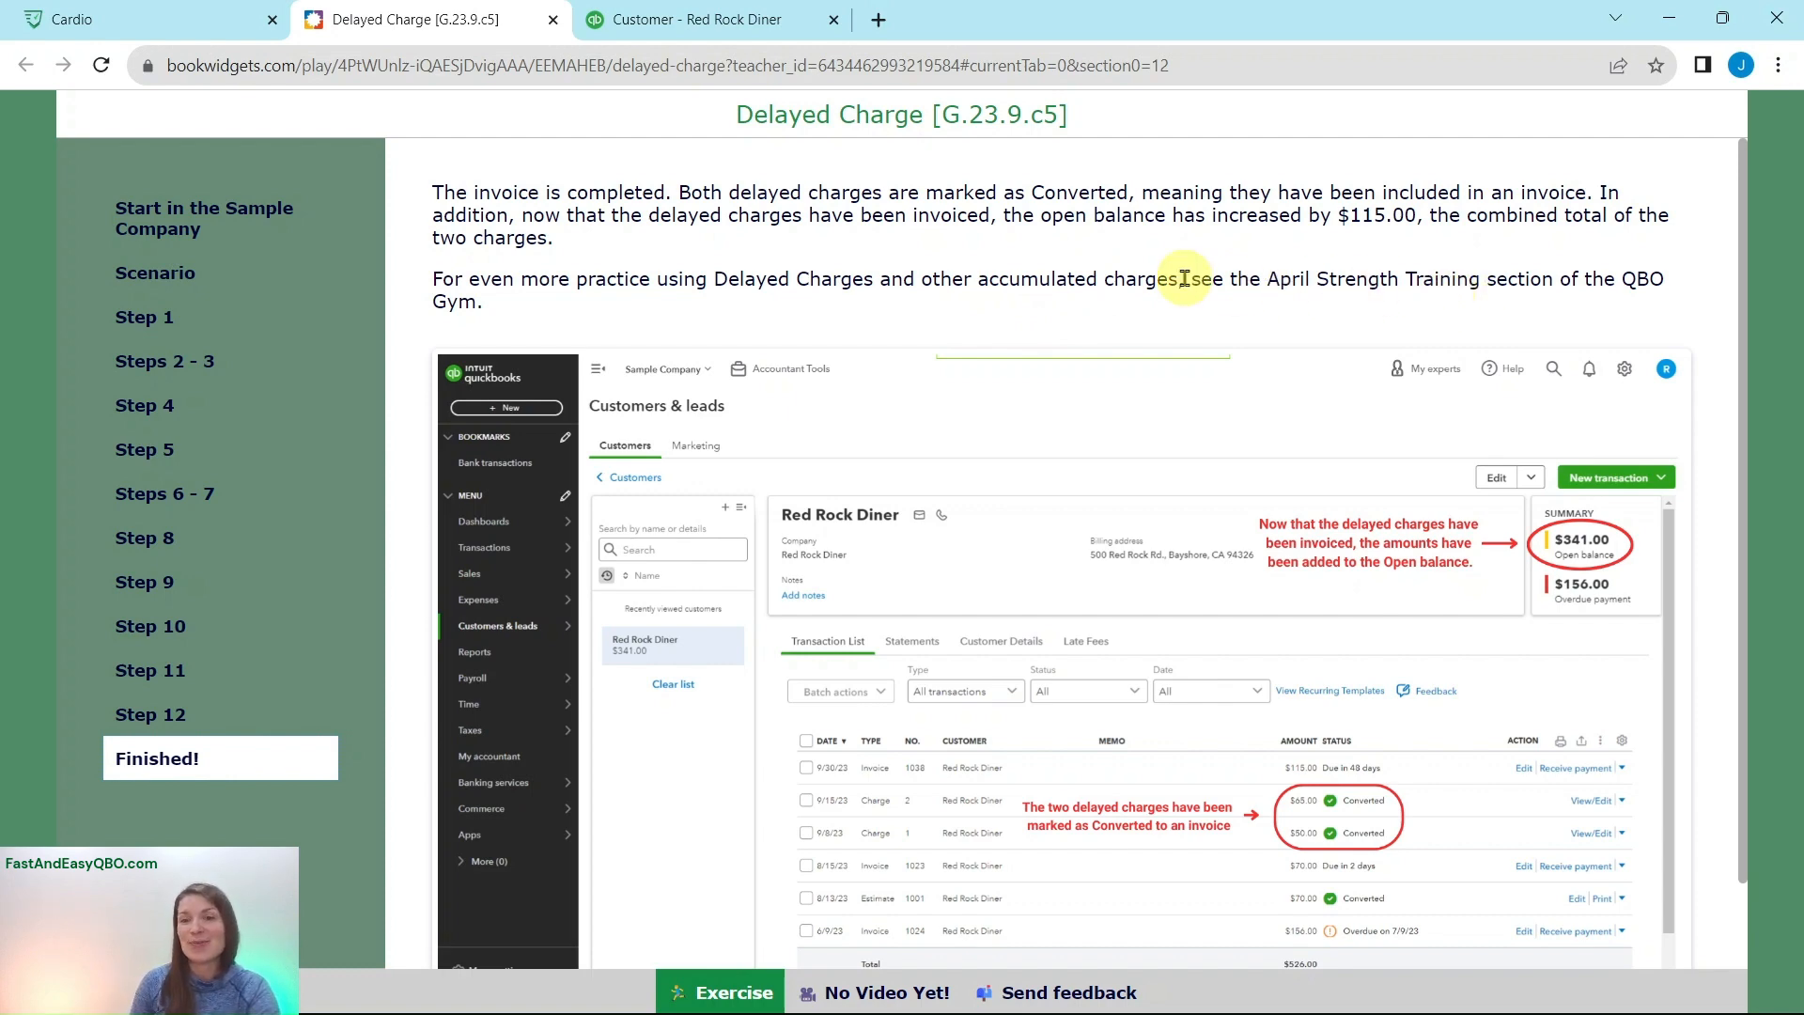
pyautogui.click(703, 23)
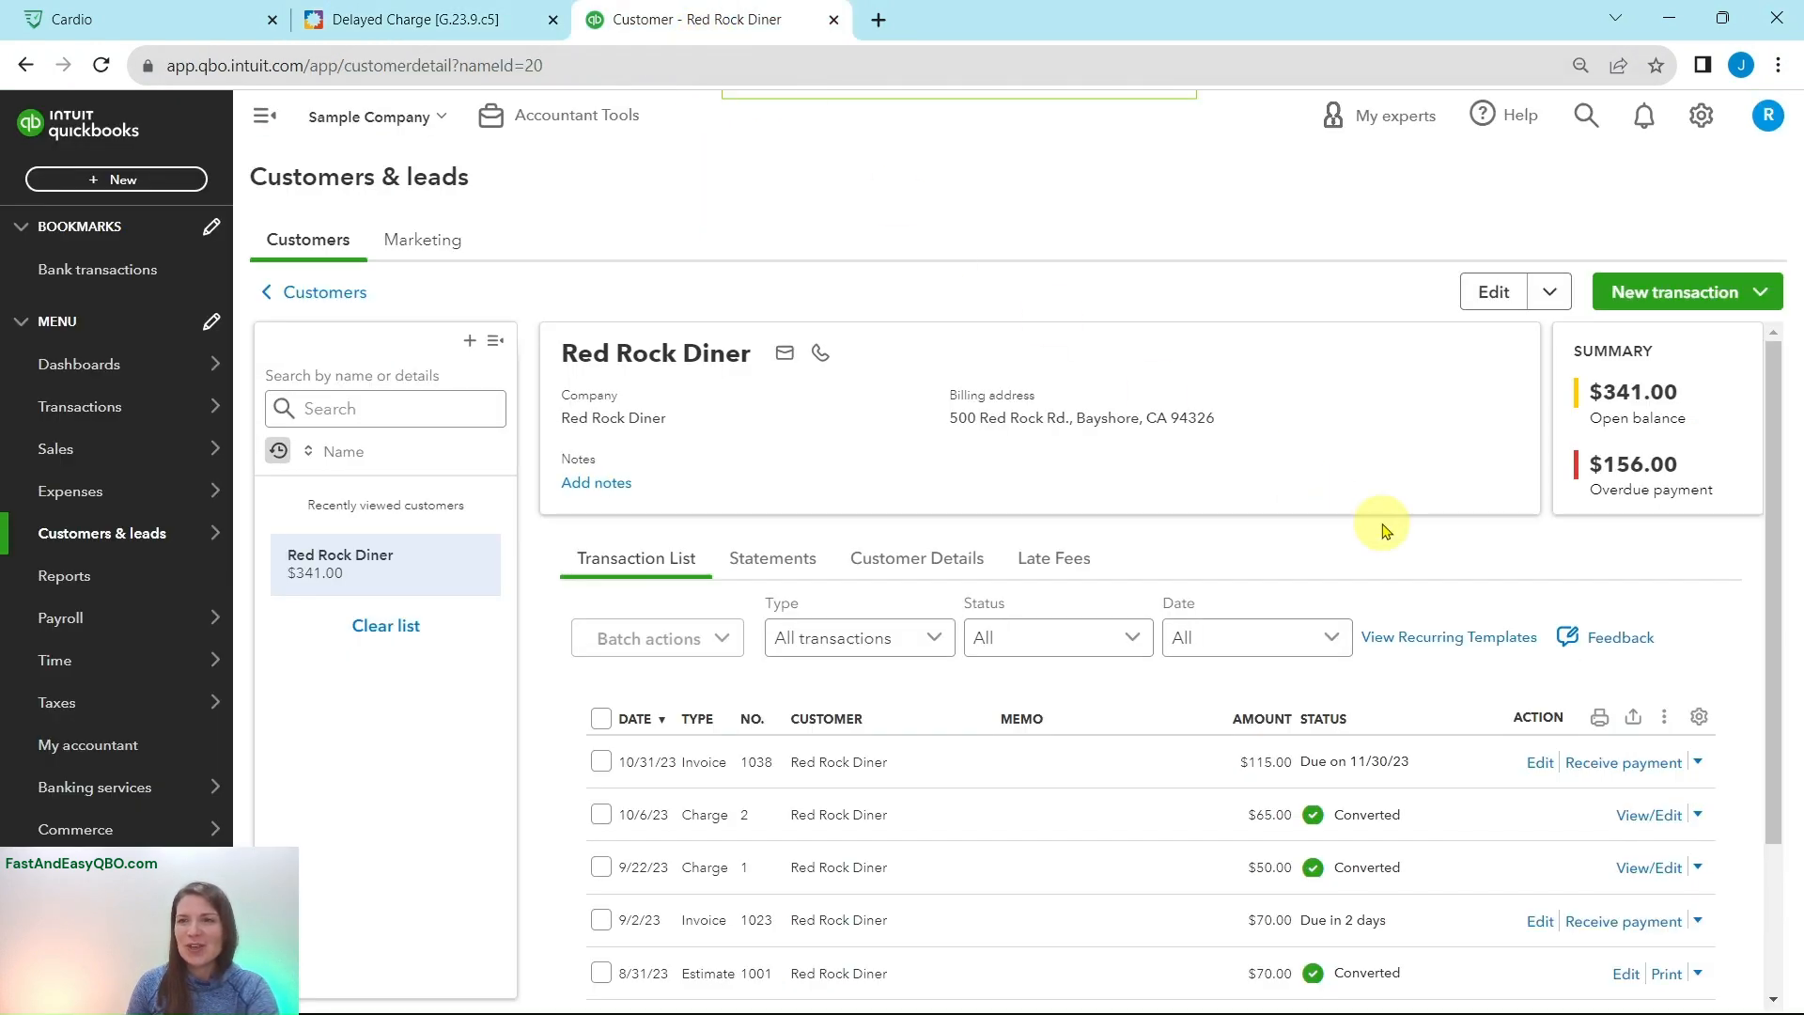
pyautogui.scroll(-3, 1381, 530)
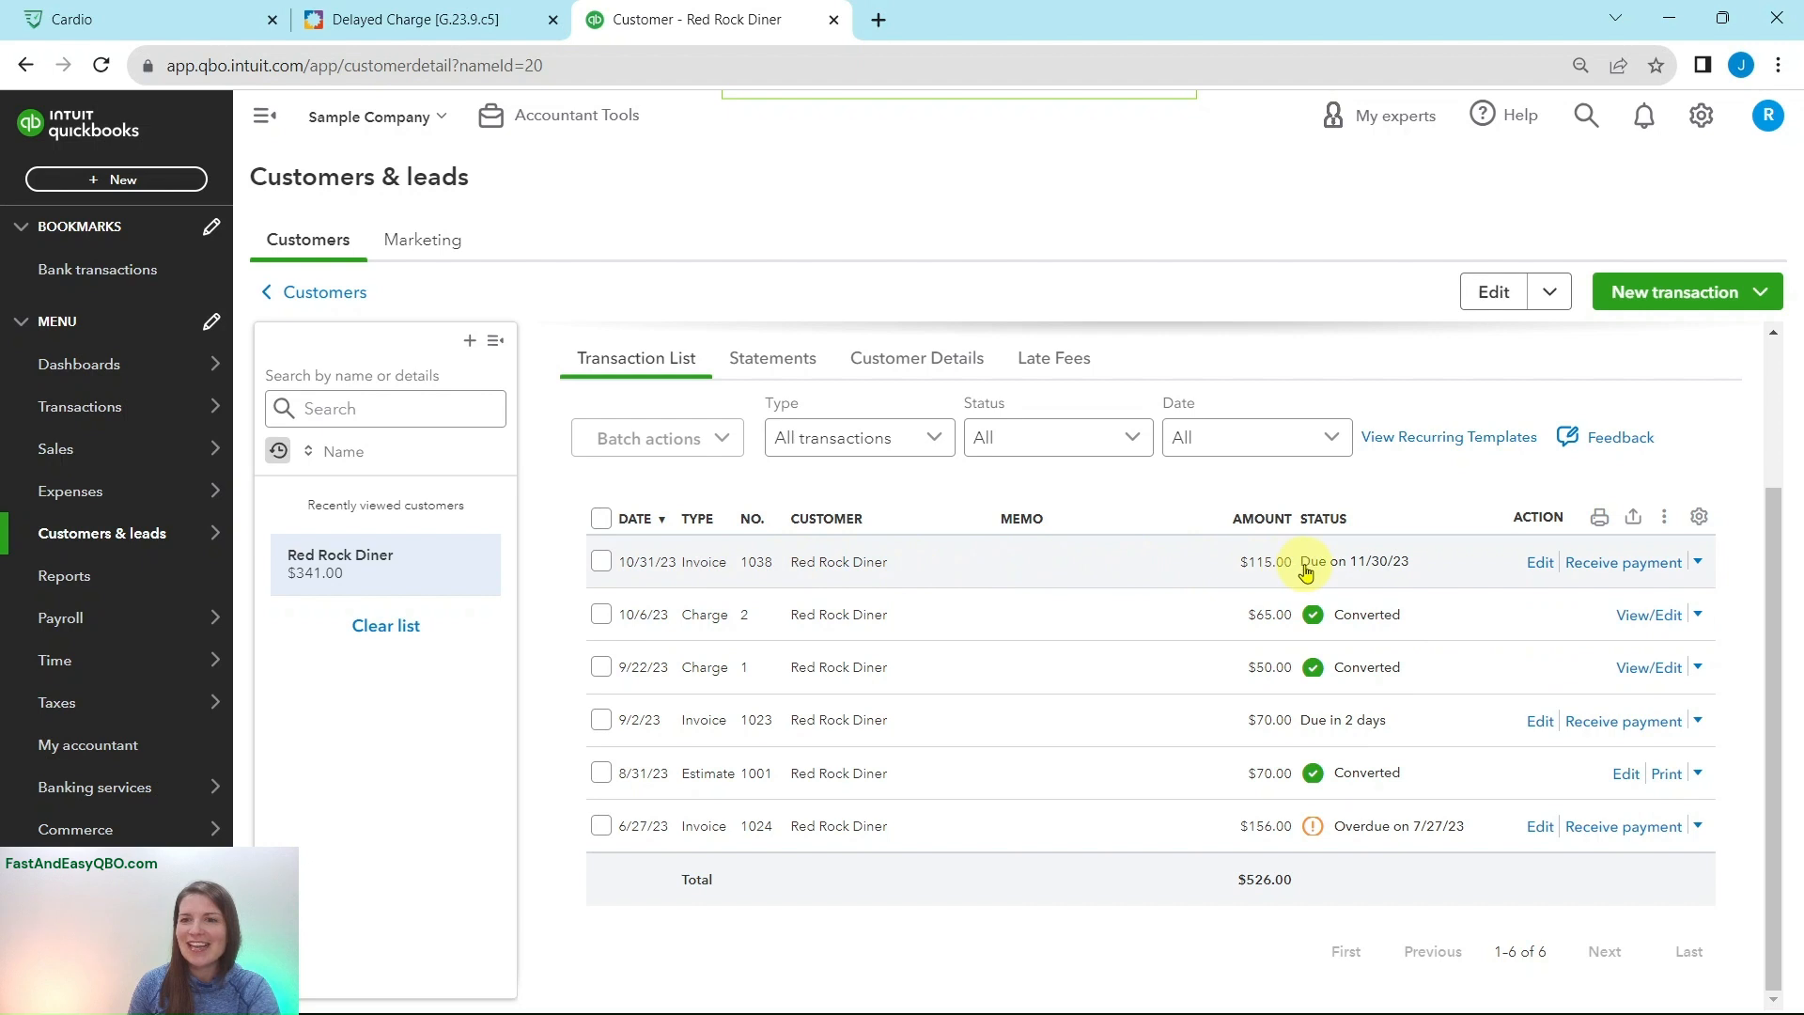
pyautogui.scroll(3, 1359, 572)
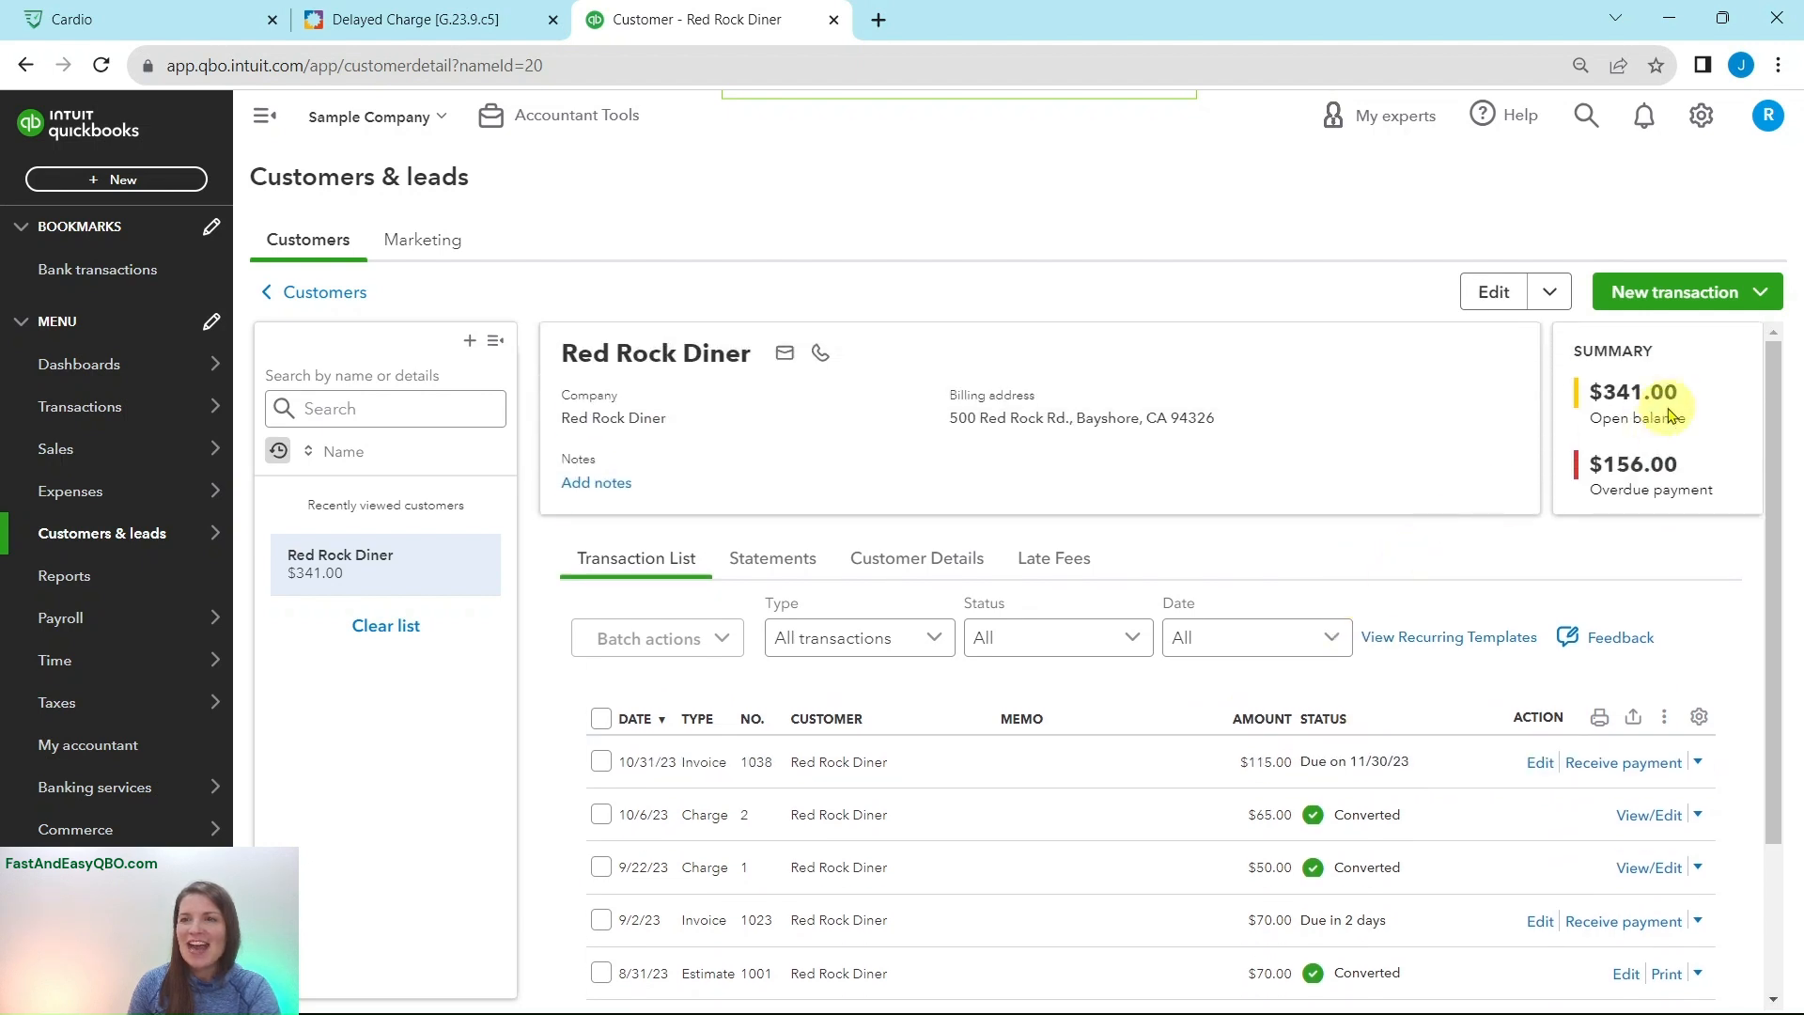